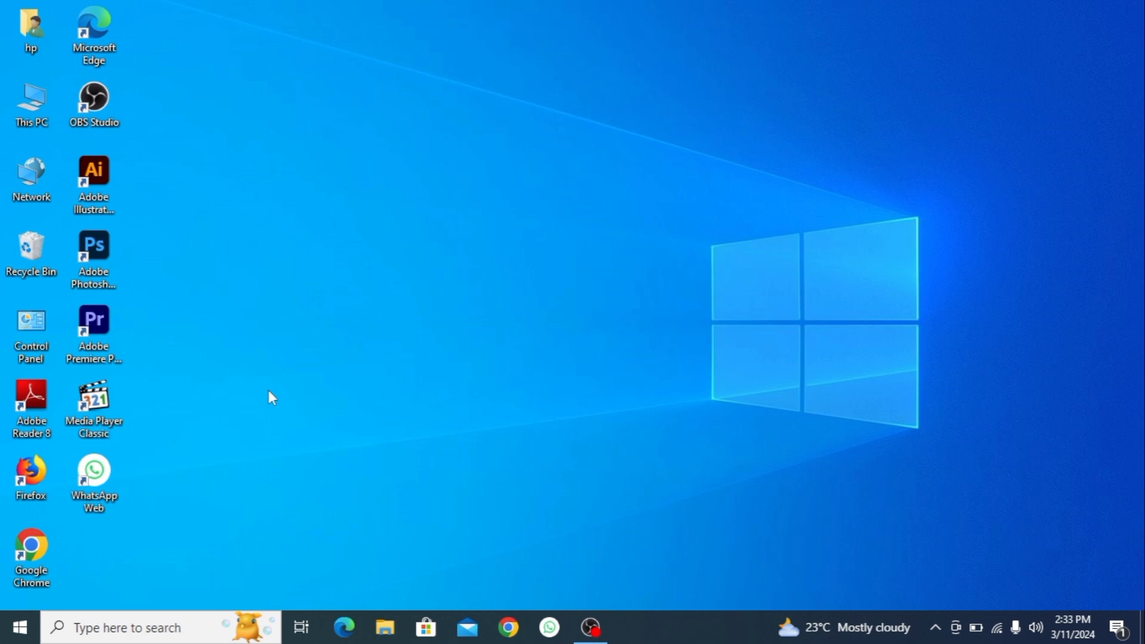
Launch Adobe Photoshop from its desktop shortcut.
{"action": "left_click", "coordinate": [102, 253]}
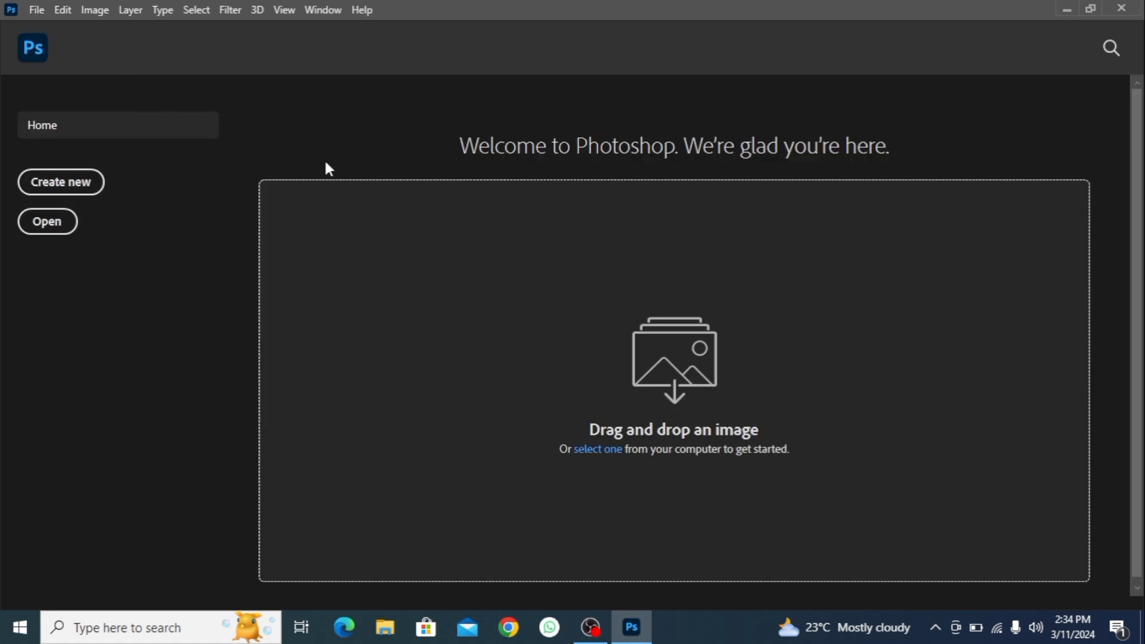
Start a new document named lala, 4 × 4 inches, keeping width in Inches.
{"action": "left_click", "coordinate": [35, 12]}
{"action": "left_click", "coordinate": [41, 29]}
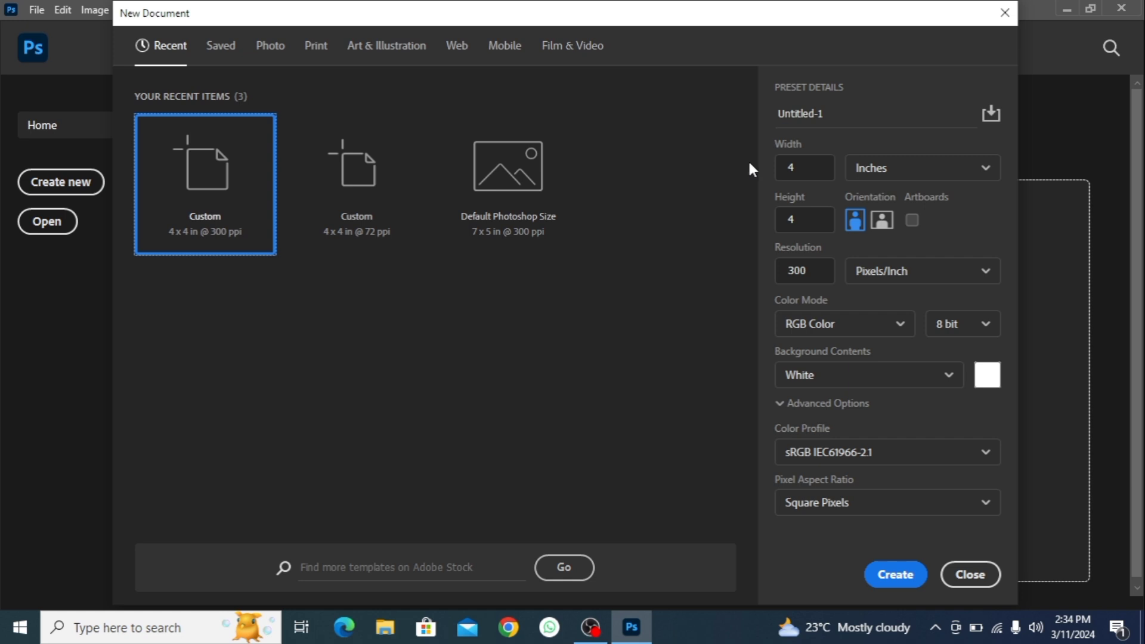
{"action": "left_click", "coordinate": [854, 105]}
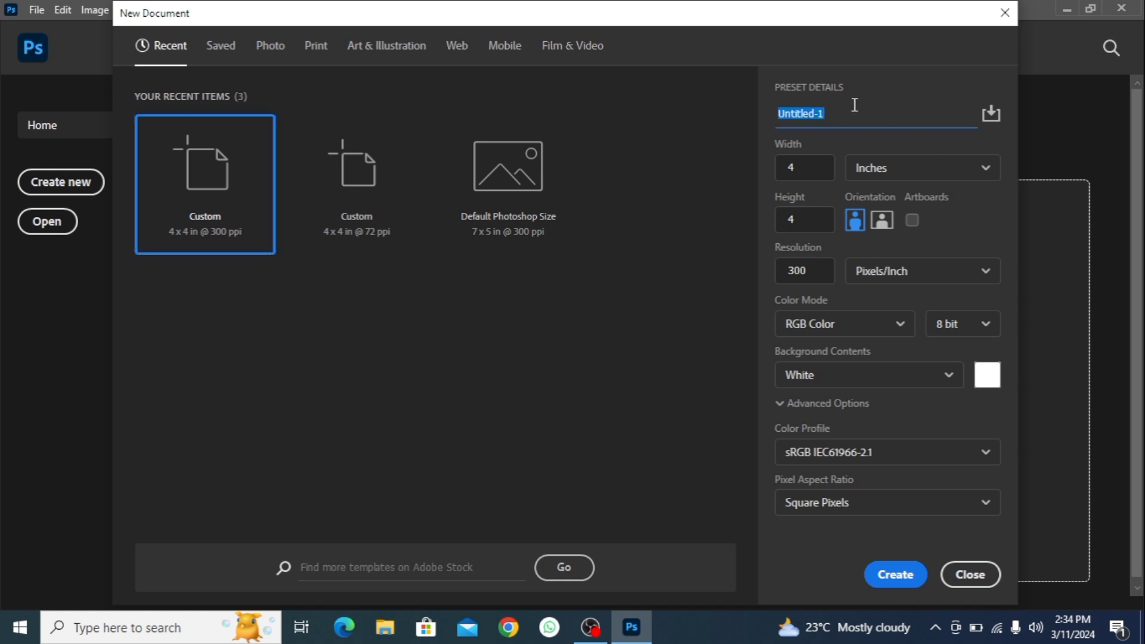
{"action": "key", "text": "BackSpace"}
{"action": "type", "text": "lala"}
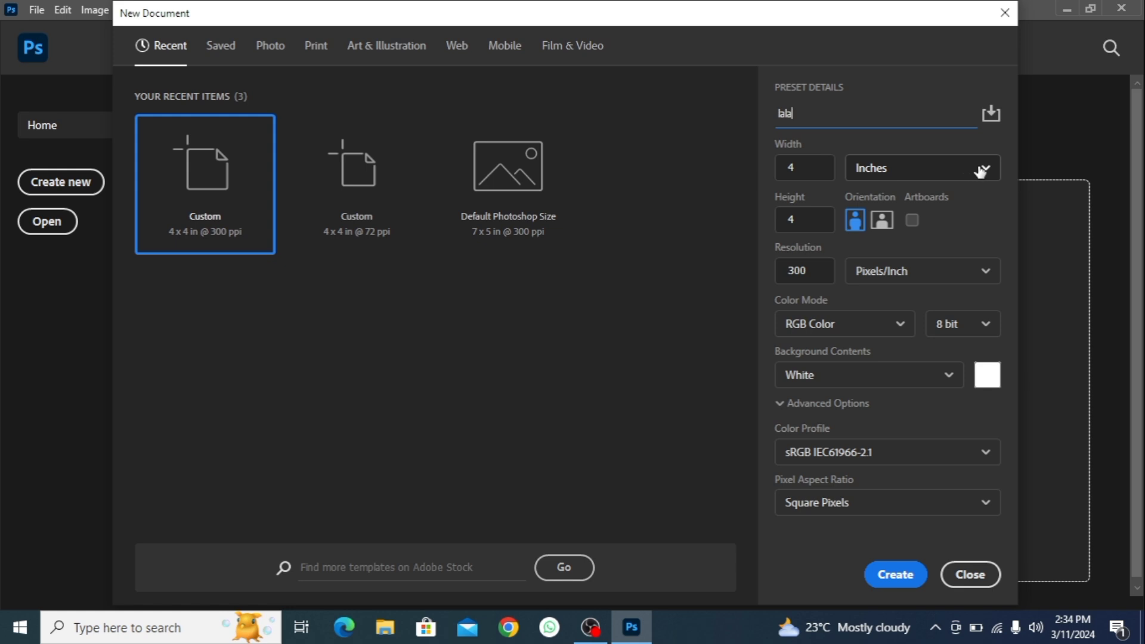
{"action": "left_click", "coordinate": [980, 171]}
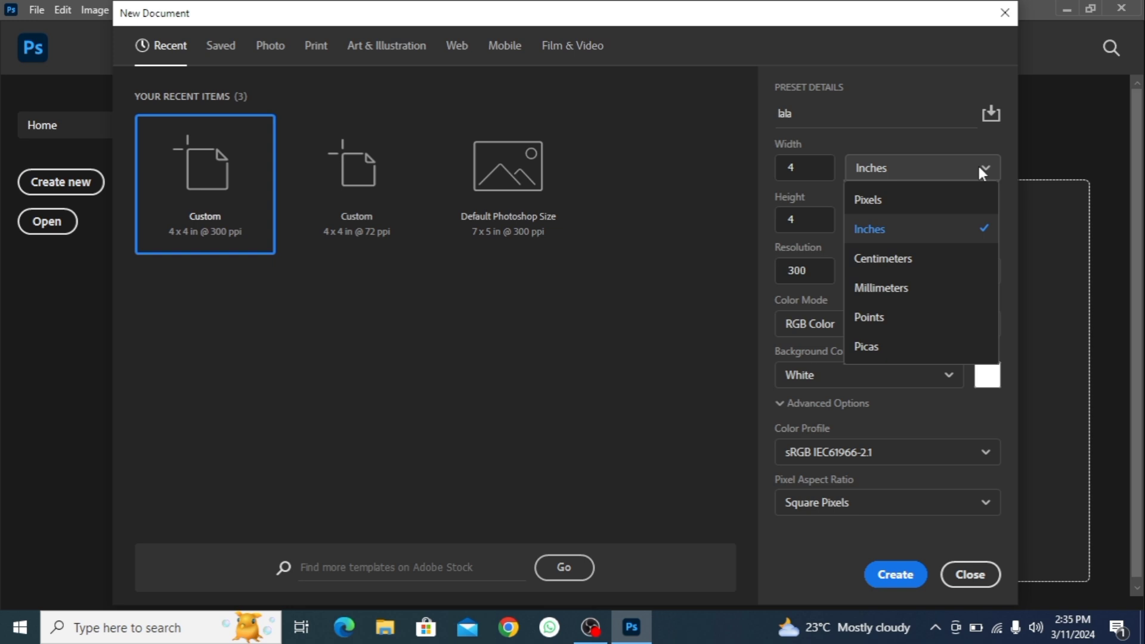
{"action": "left_click", "coordinate": [961, 221]}
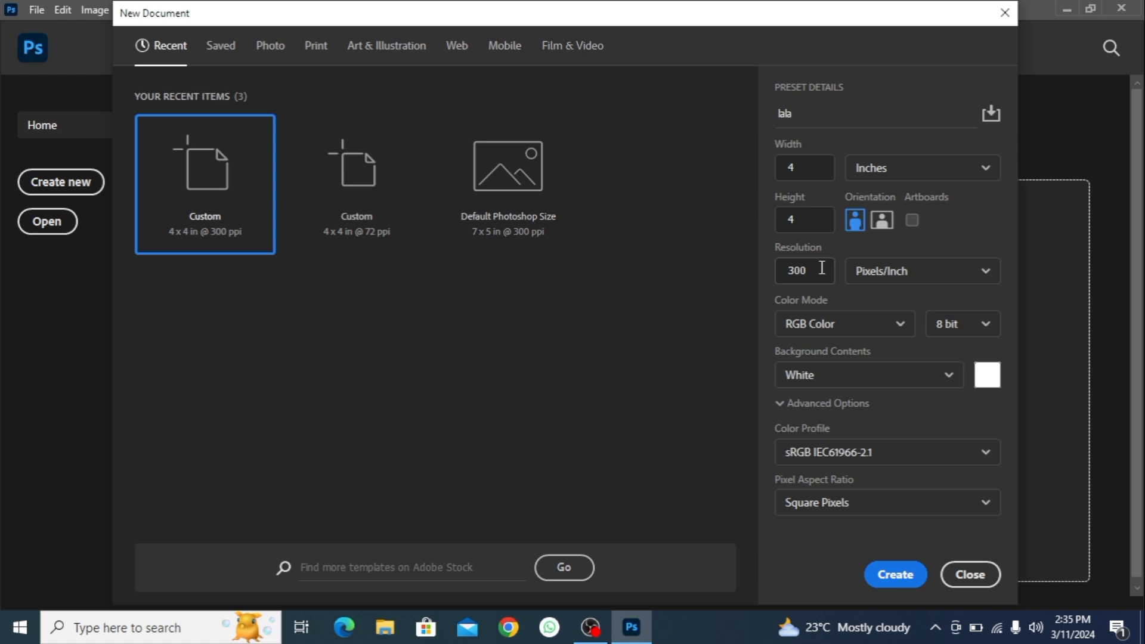
Keep 300 Pixels/Inch and a white background, then create the lala document.
{"action": "left_click", "coordinate": [987, 274]}
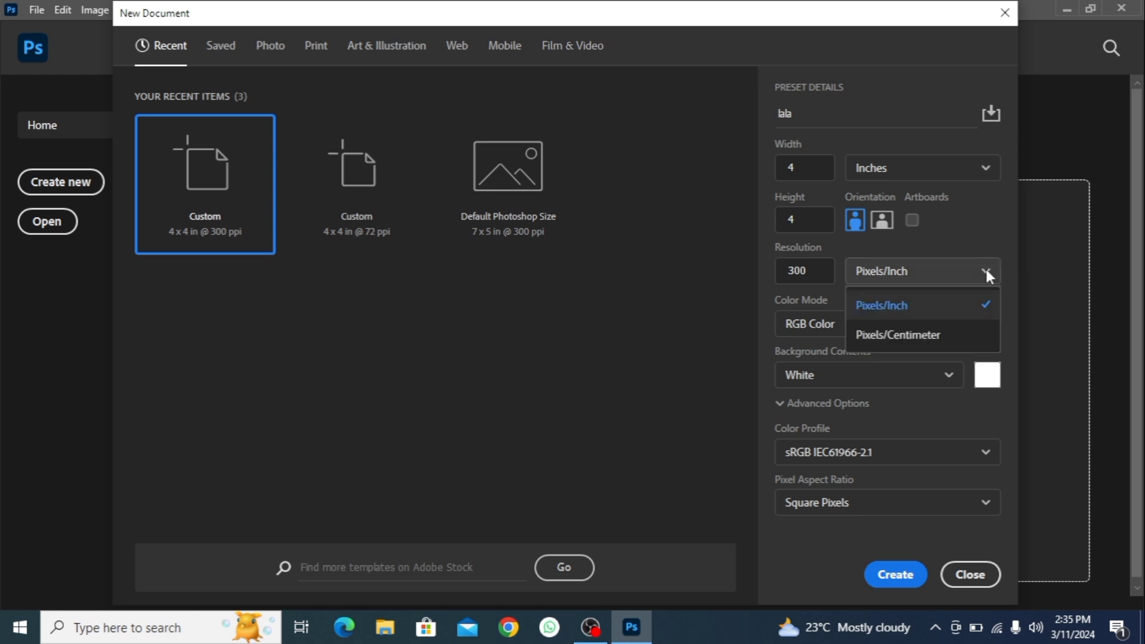
{"action": "left_click", "coordinate": [981, 305]}
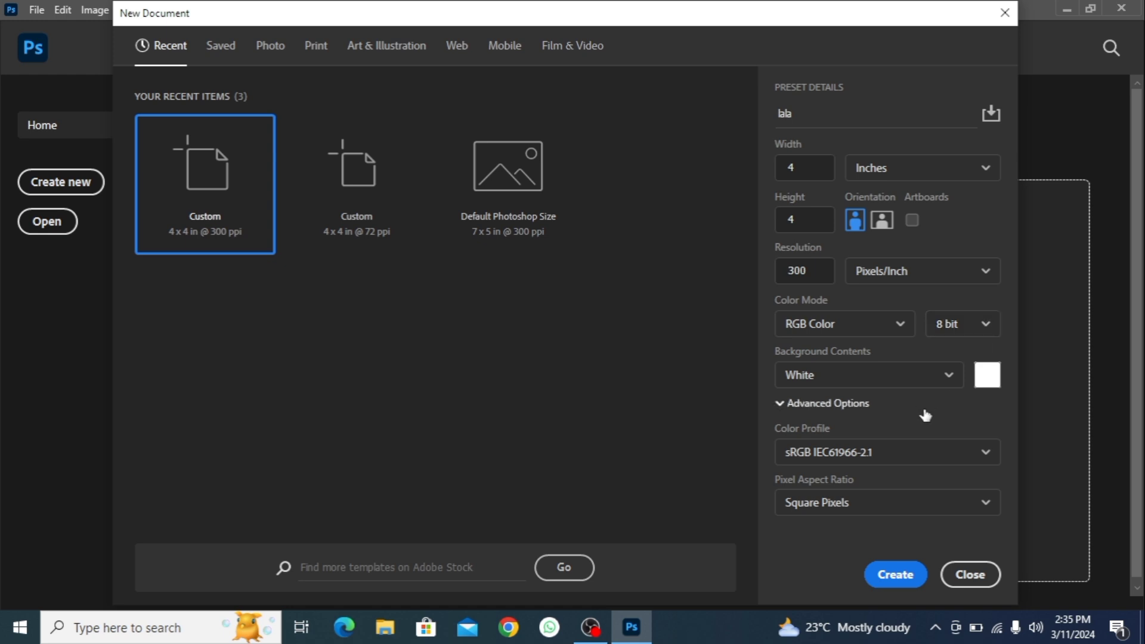
{"action": "left_click", "coordinate": [962, 379]}
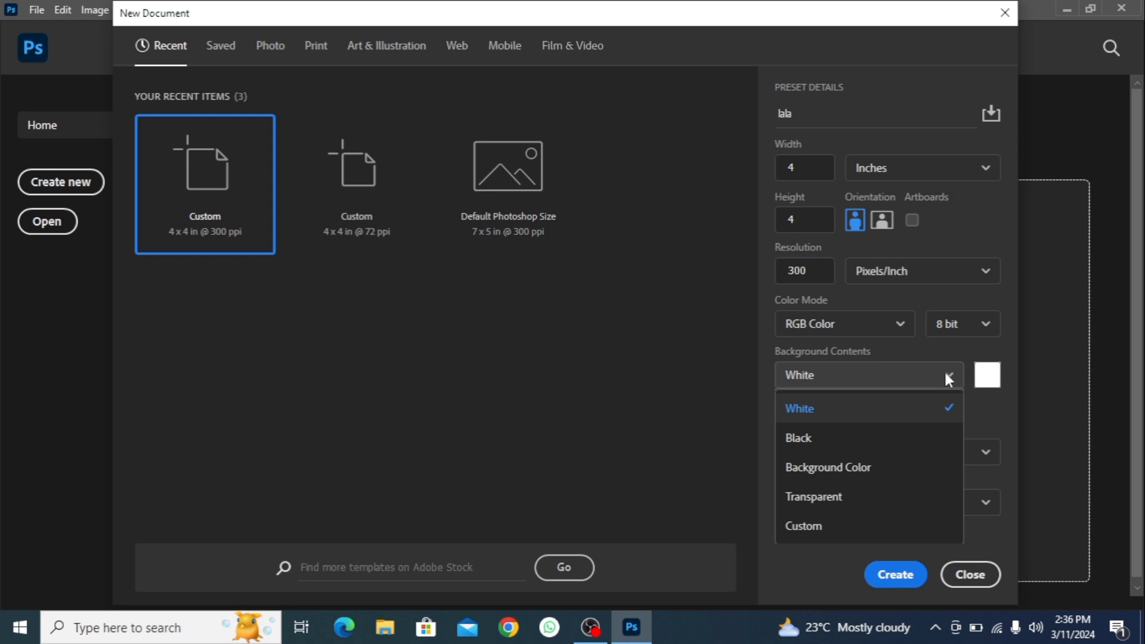
{"action": "left_click", "coordinate": [947, 377]}
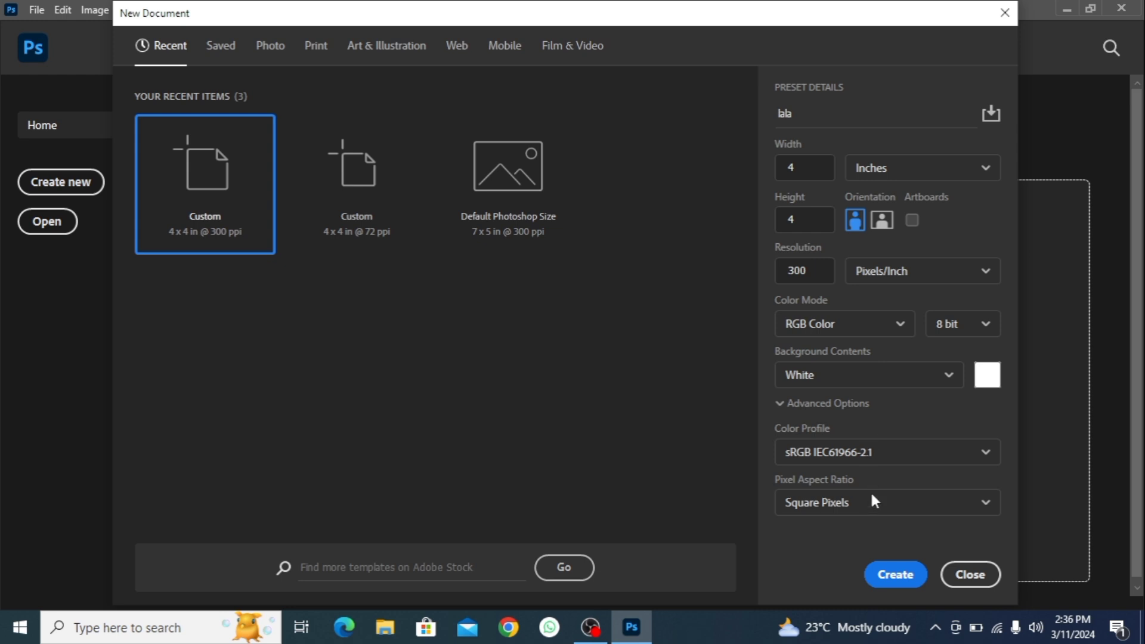
{"action": "left_click", "coordinate": [897, 576]}
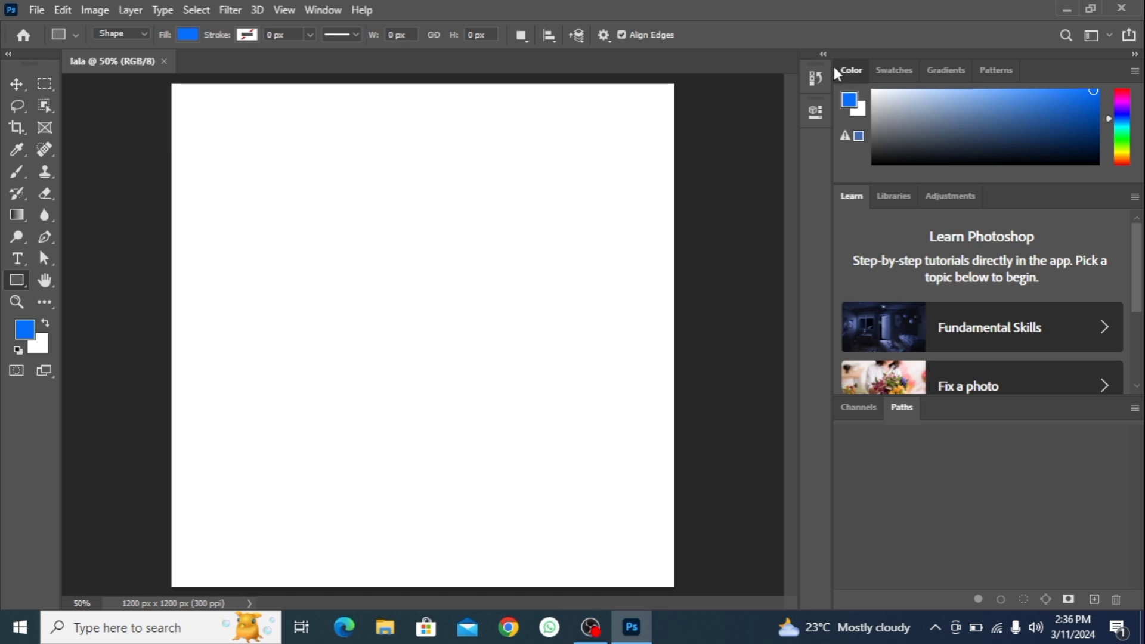
Float and close the toolbar, Color panel and Learn panel.
{"action": "left_click_drag", "start_coordinate": [837, 73], "coordinate": [613, 60]}
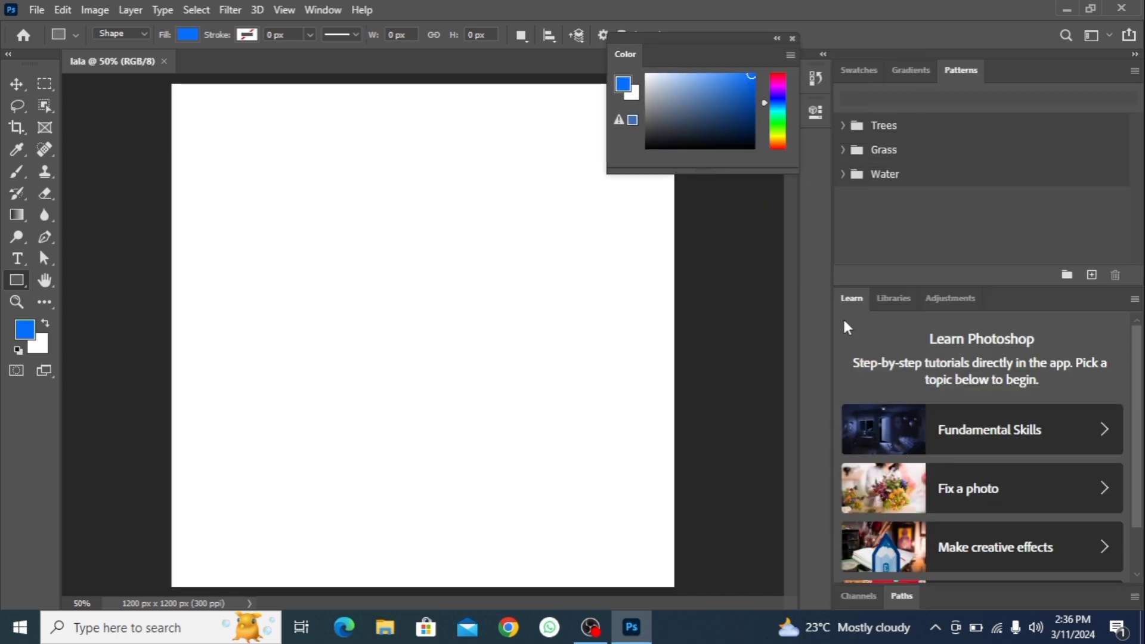
{"action": "left_click_drag", "start_coordinate": [851, 299], "coordinate": [598, 175]}
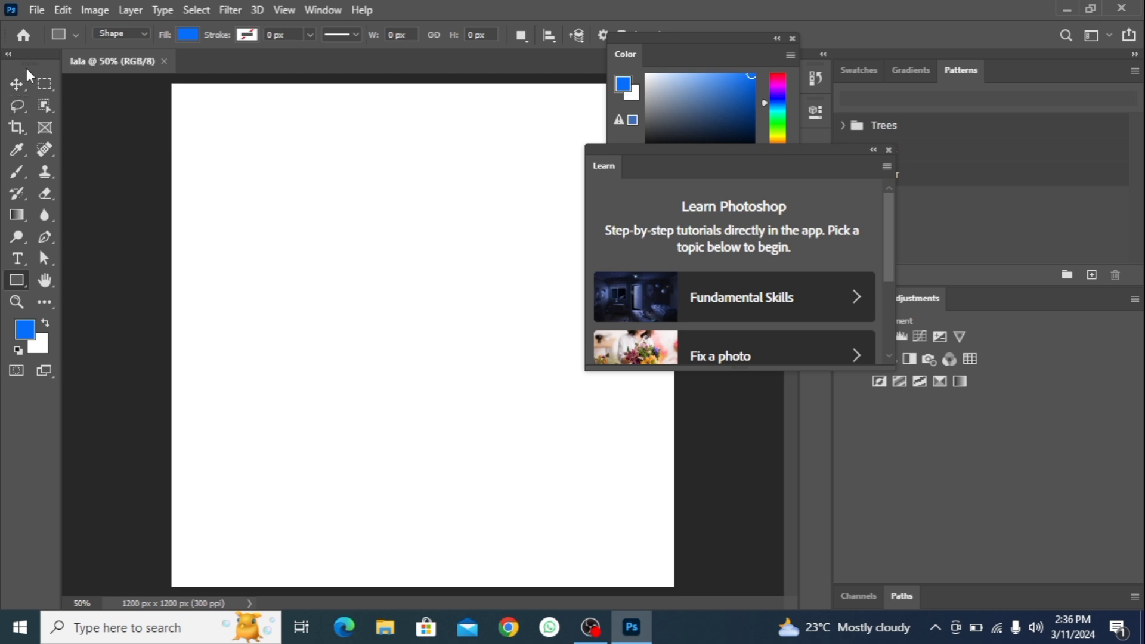
{"action": "left_click_drag", "start_coordinate": [30, 75], "coordinate": [226, 174]}
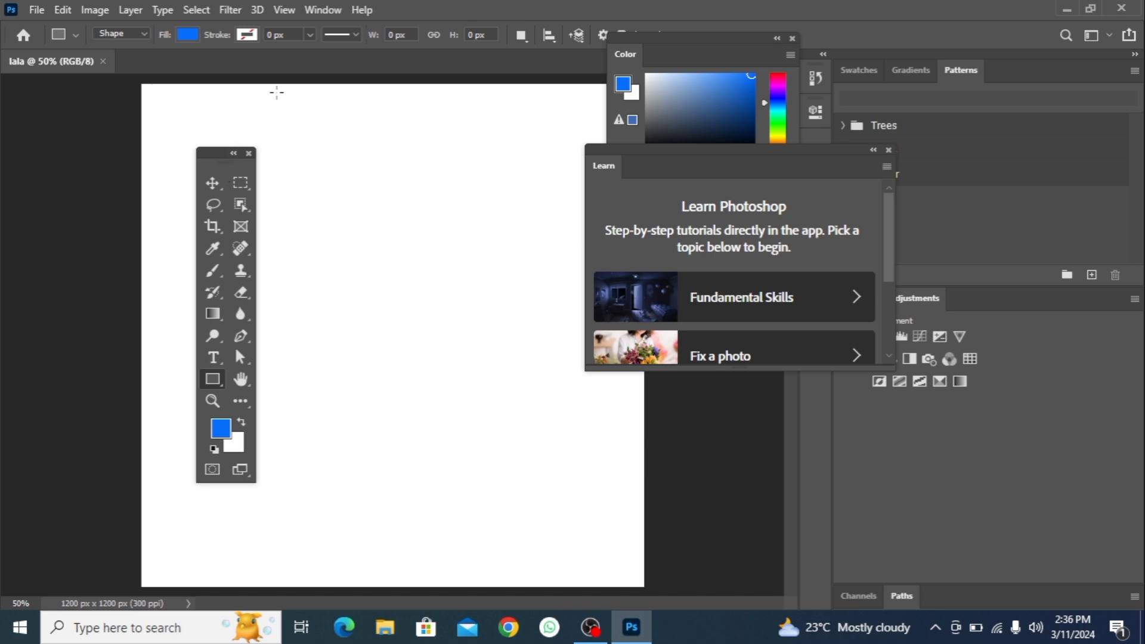
{"action": "left_click", "coordinate": [249, 154]}
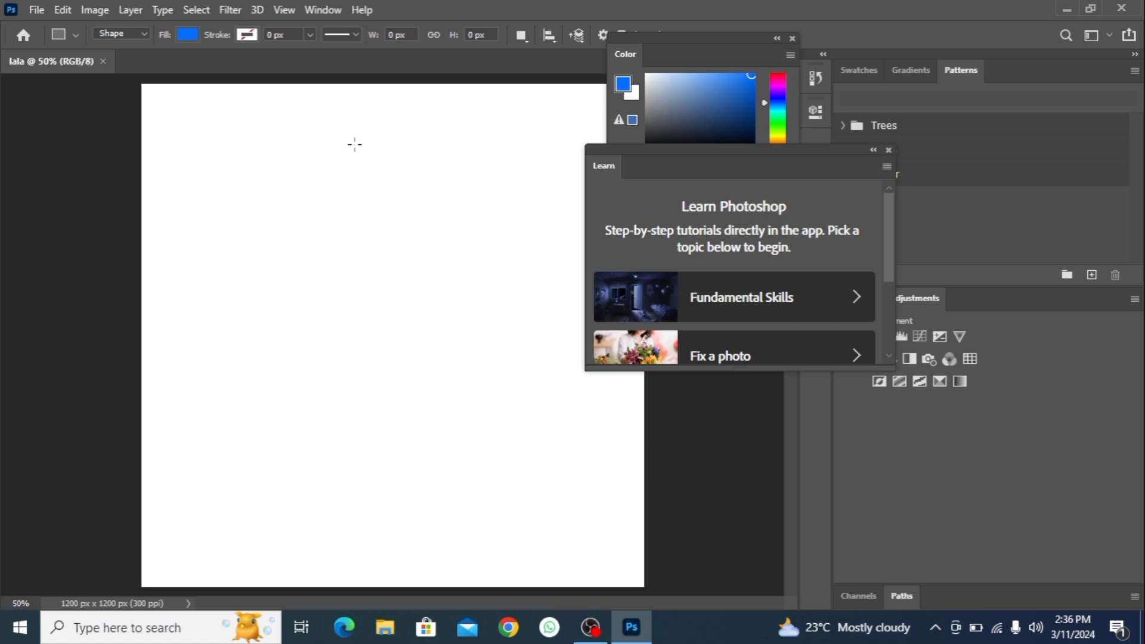
{"action": "left_click", "coordinate": [890, 150]}
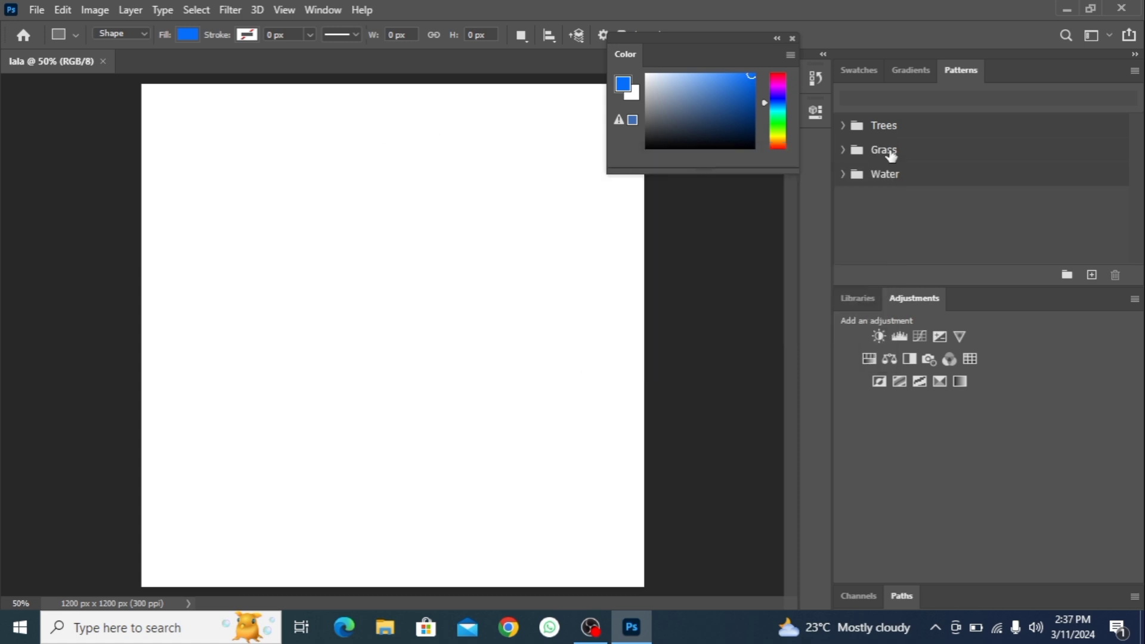
{"action": "left_click", "coordinate": [792, 39]}
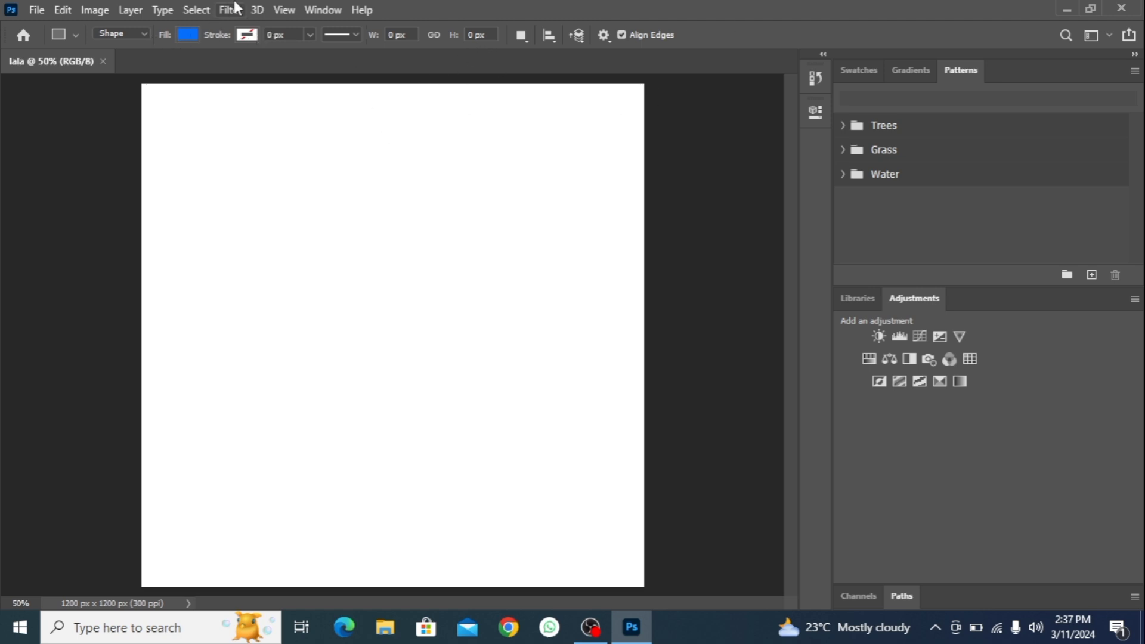
Reset the Essentials workspace and show the toolbar in two columns.
{"action": "left_click", "coordinate": [314, 14]}
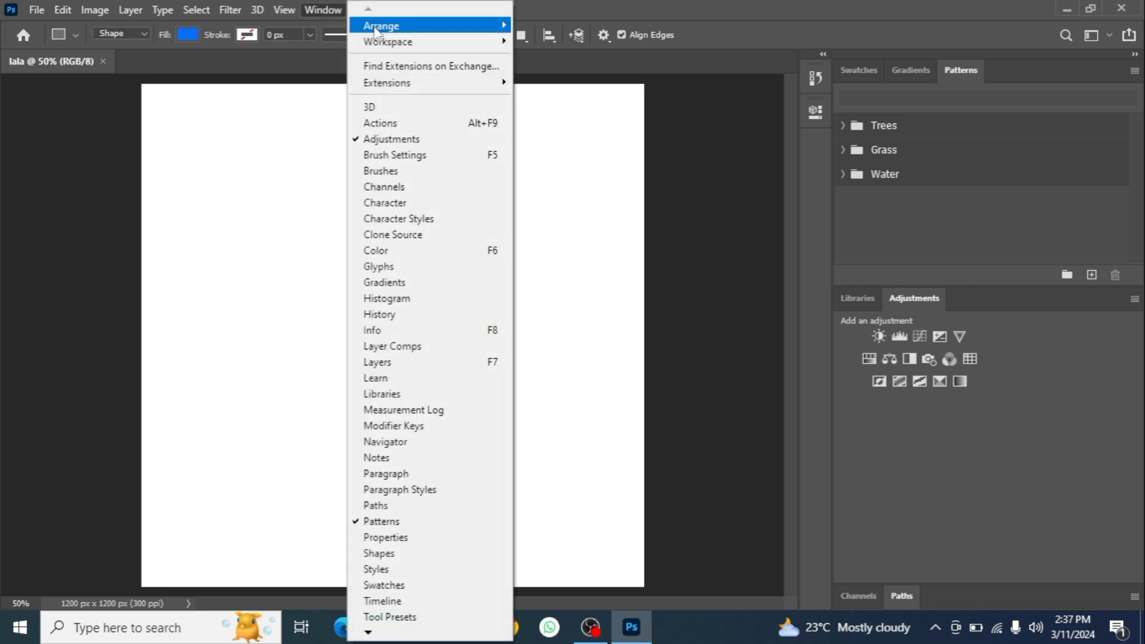
{"action": "mouse_move", "coordinate": [388, 42]}
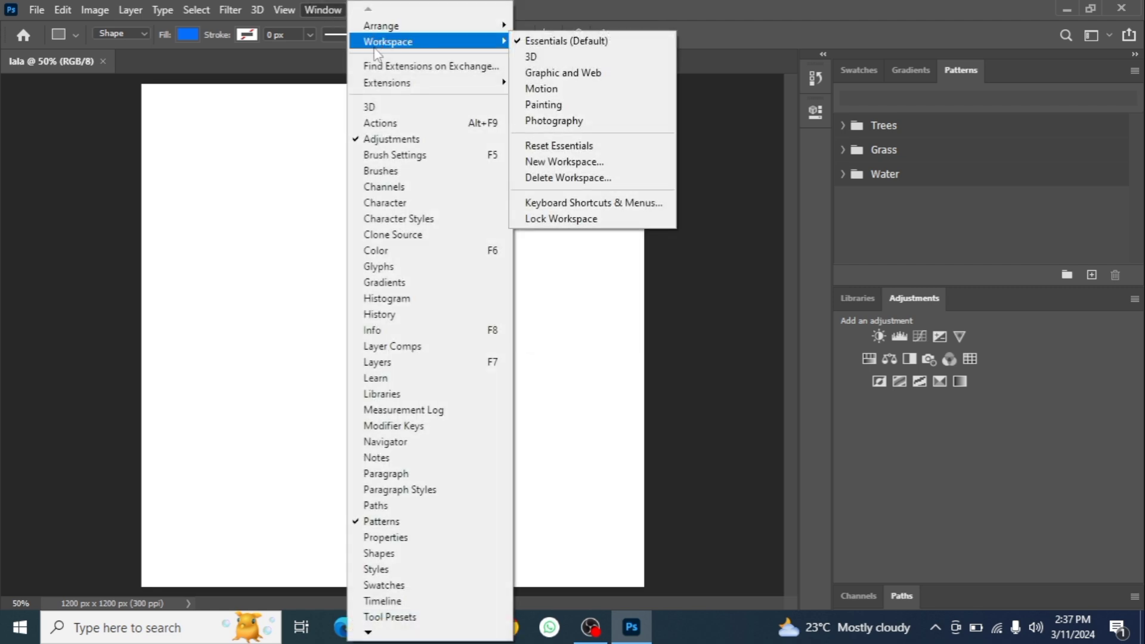
{"action": "left_click", "coordinate": [547, 148]}
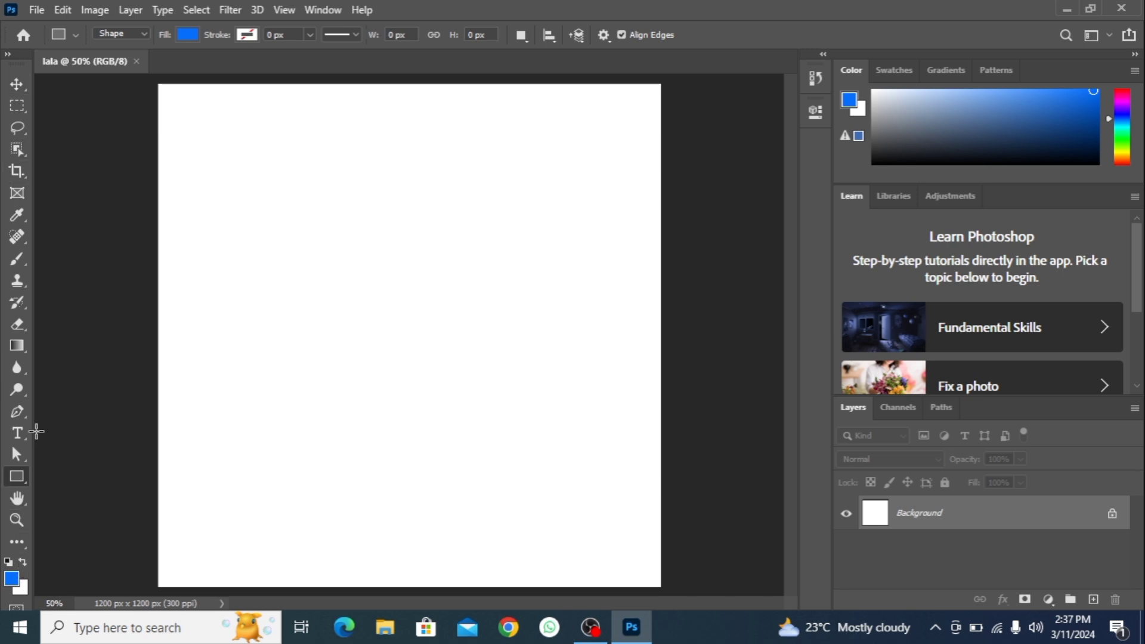
{"action": "left_click", "coordinate": [10, 55]}
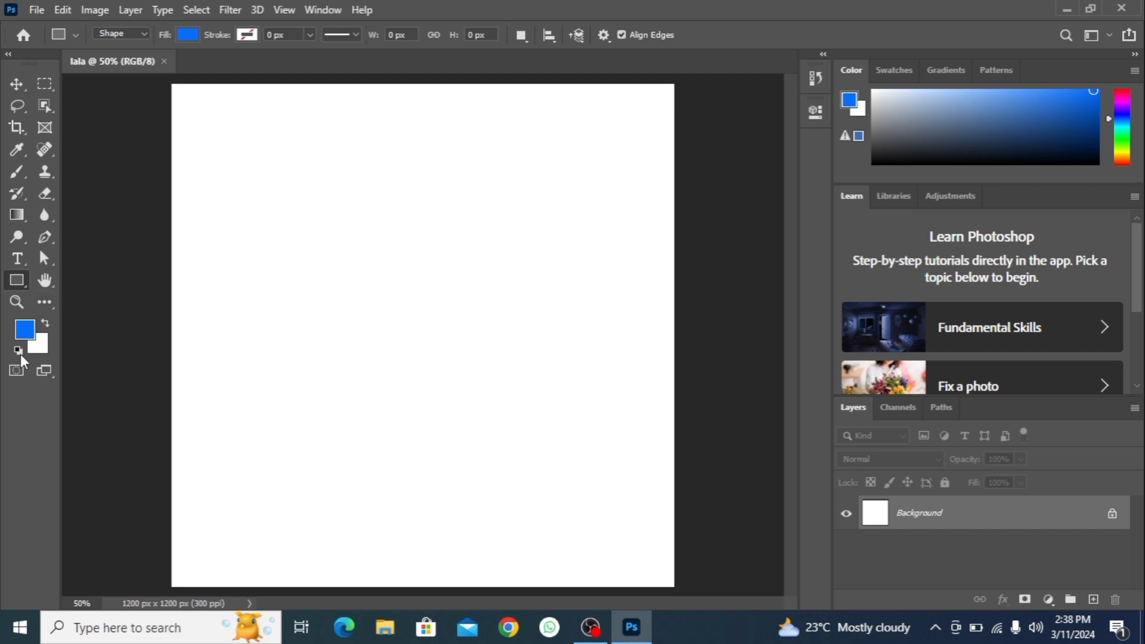
Fill the whole canvas with lime green foreground colour aefc07.
{"action": "left_click", "coordinate": [23, 332]}
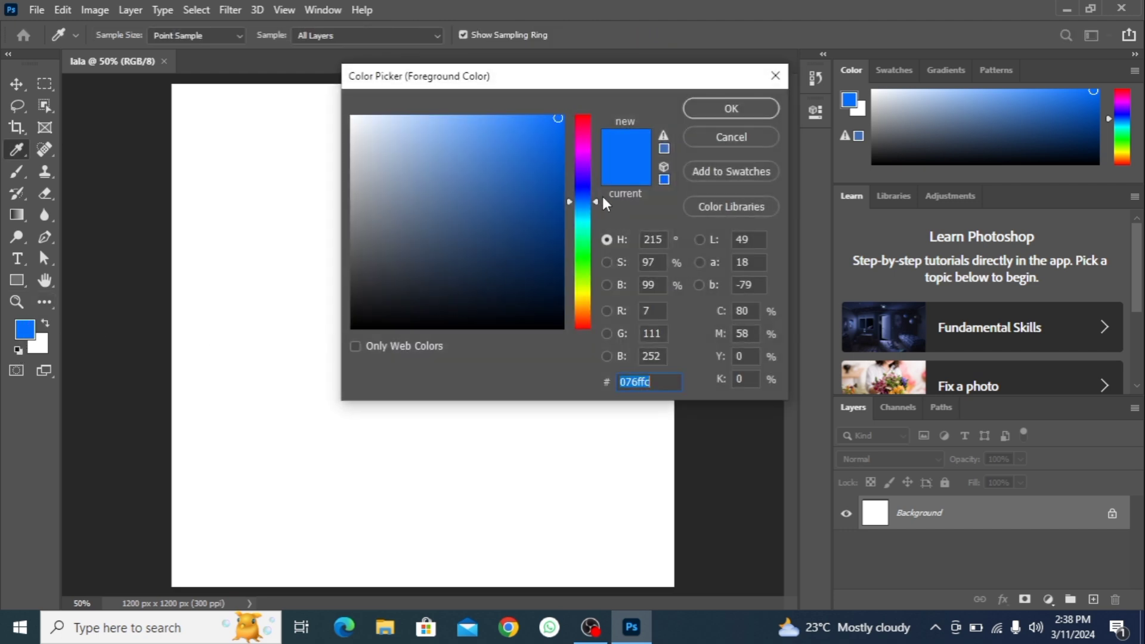
{"action": "left_click_drag", "start_coordinate": [593, 200], "coordinate": [598, 281]}
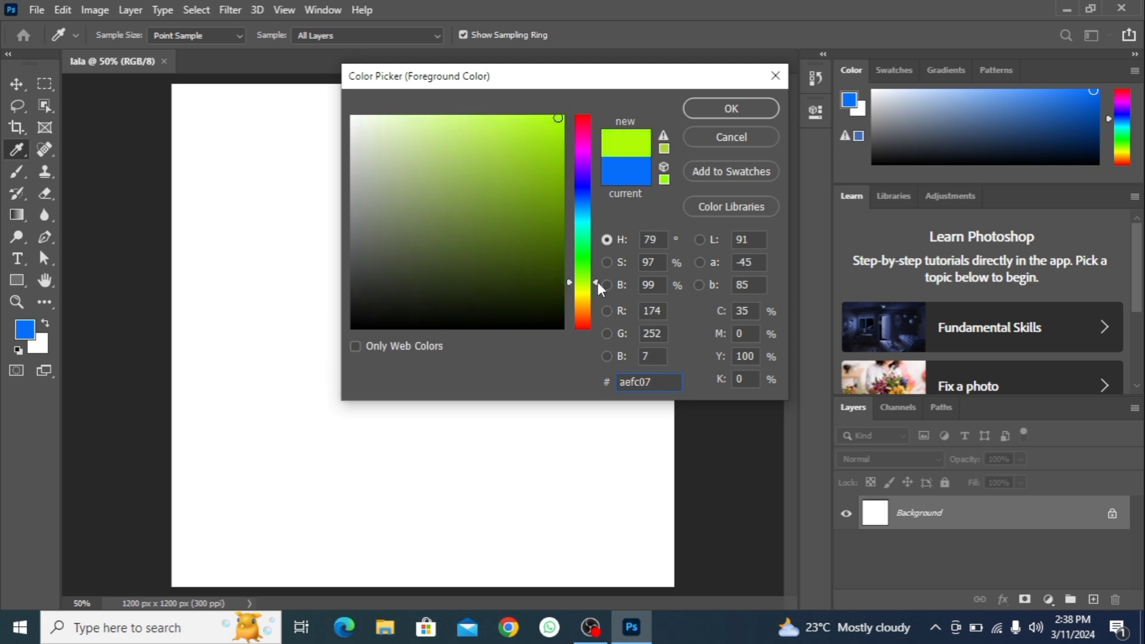
{"action": "left_click", "coordinate": [728, 107]}
{"action": "key", "text": "u"}
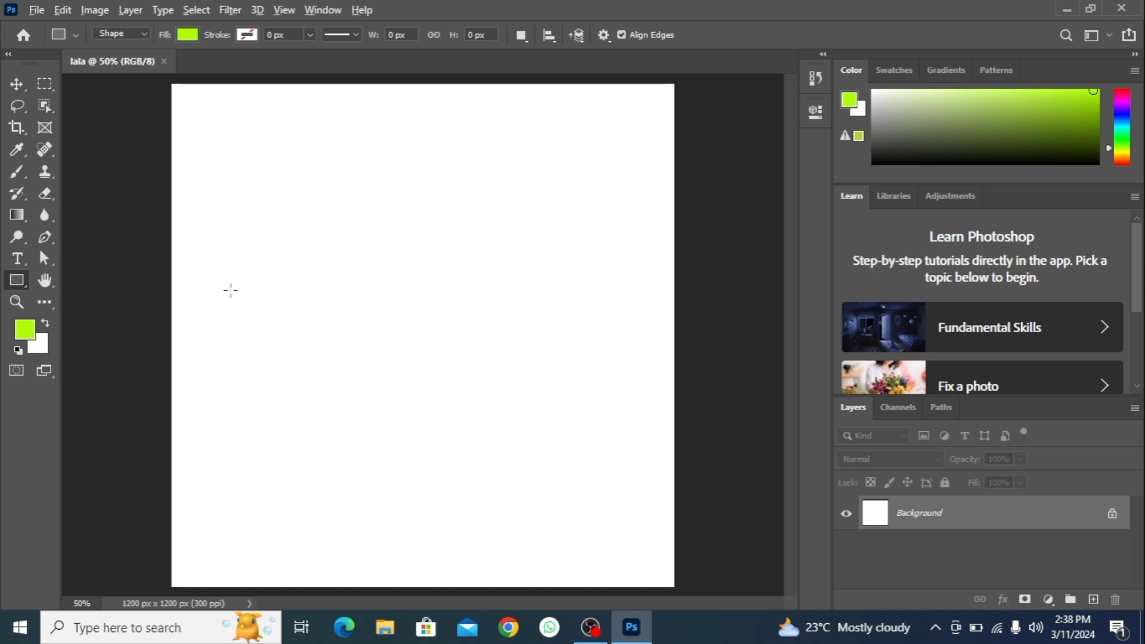
{"action": "key", "text": "alt+BackSpace"}
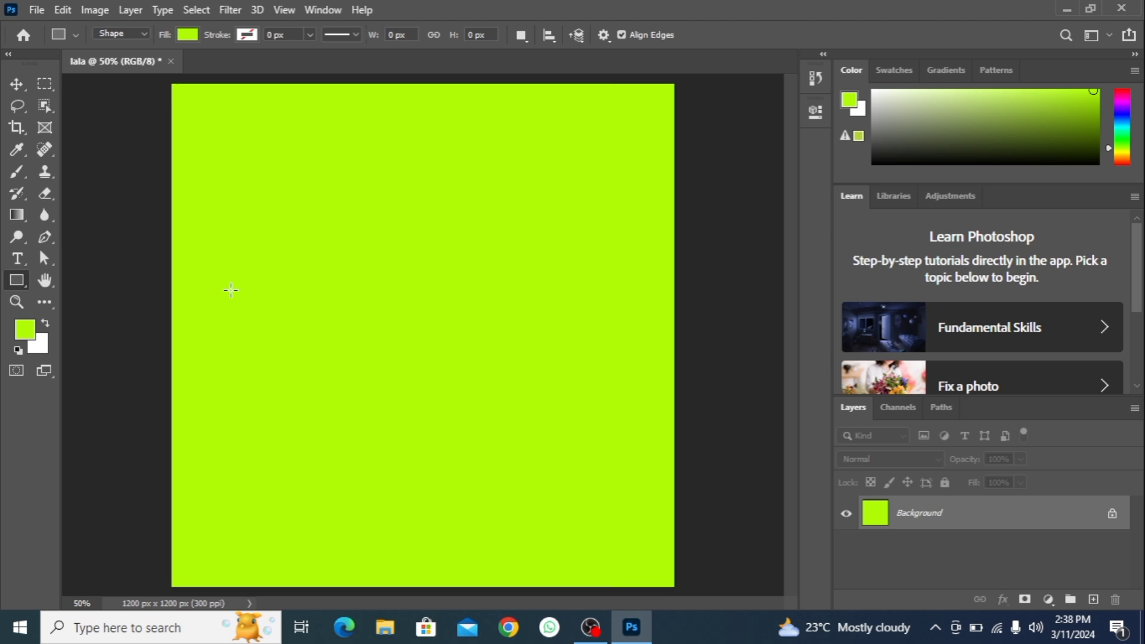
Set the background colour to medium blue 264daf.
{"action": "left_click", "coordinate": [44, 346]}
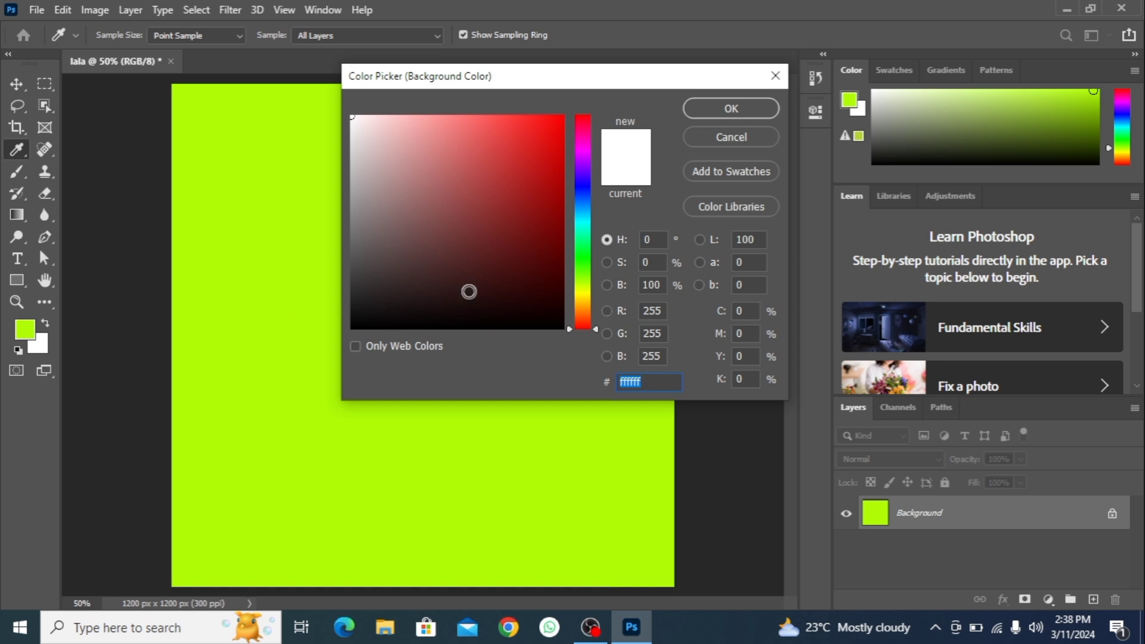
{"action": "left_click", "coordinate": [585, 227]}
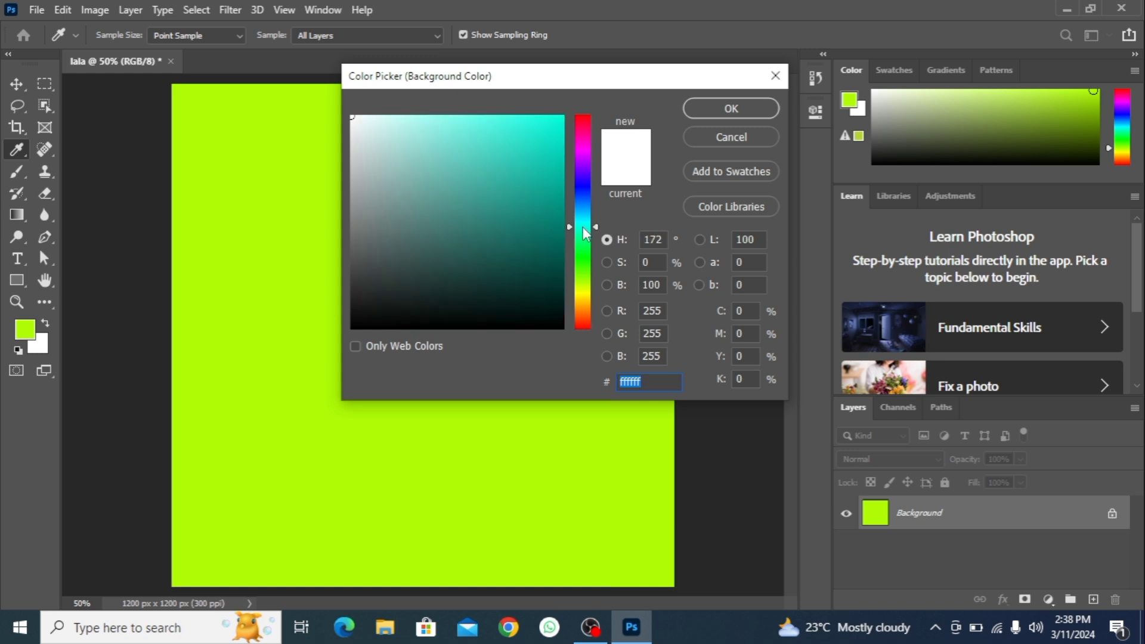
{"action": "left_click_drag", "start_coordinate": [584, 228], "coordinate": [582, 196]}
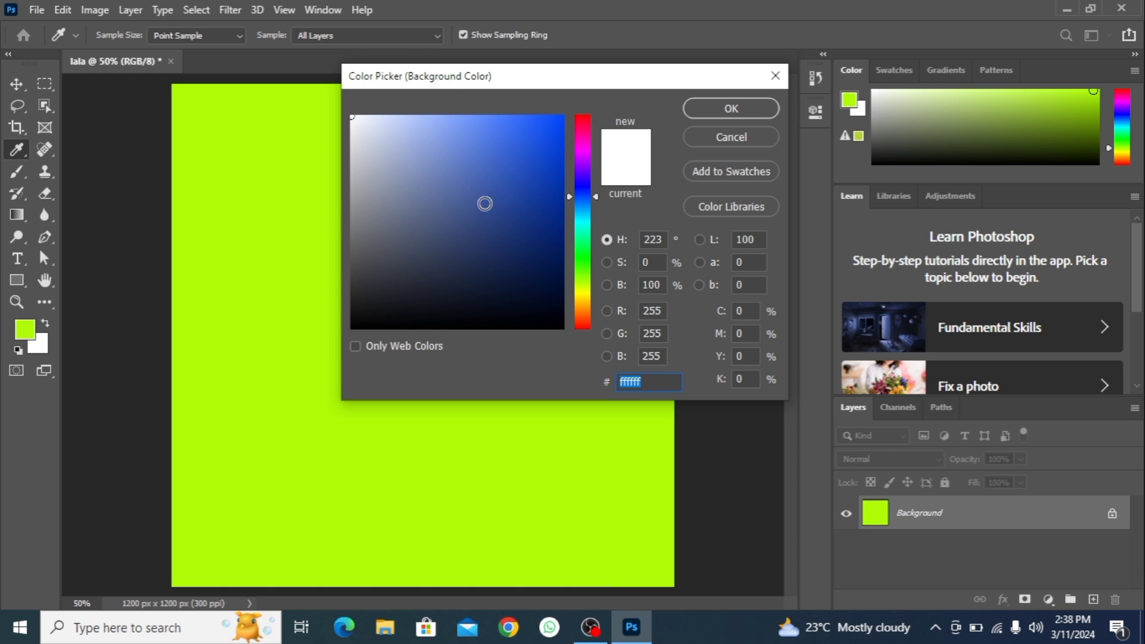
{"action": "left_click_drag", "start_coordinate": [475, 232], "coordinate": [518, 182]}
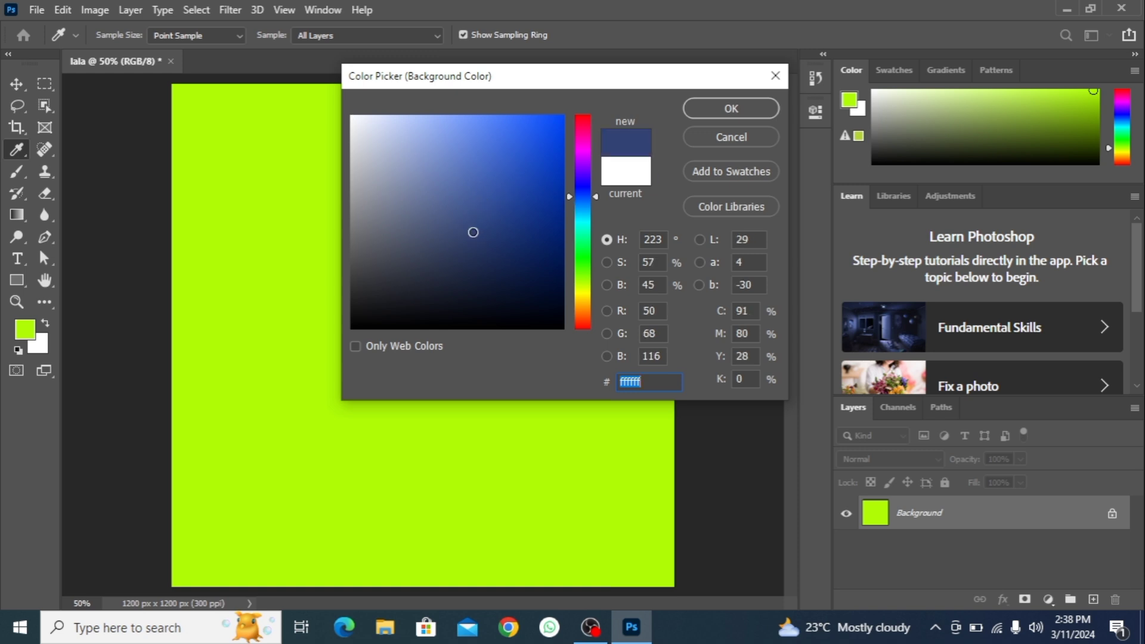
{"action": "left_click", "coordinate": [707, 108]}
{"action": "key", "text": "u"}
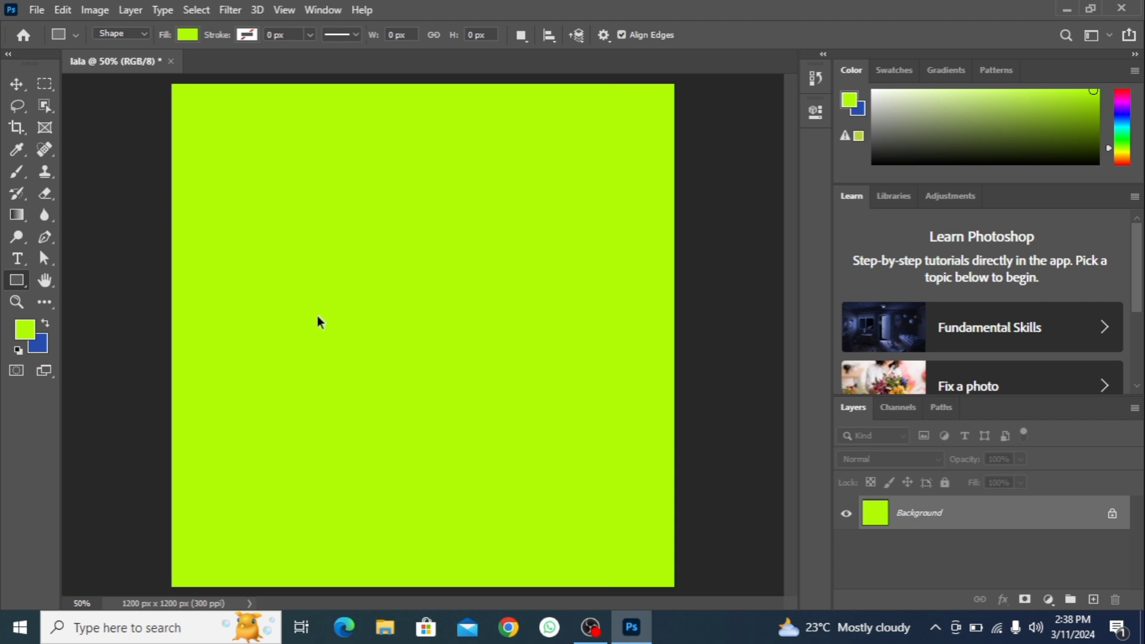
Try a blue background fill, then revert the canvas to plain white.
{"action": "key", "text": "ctrl+BackSpace"}
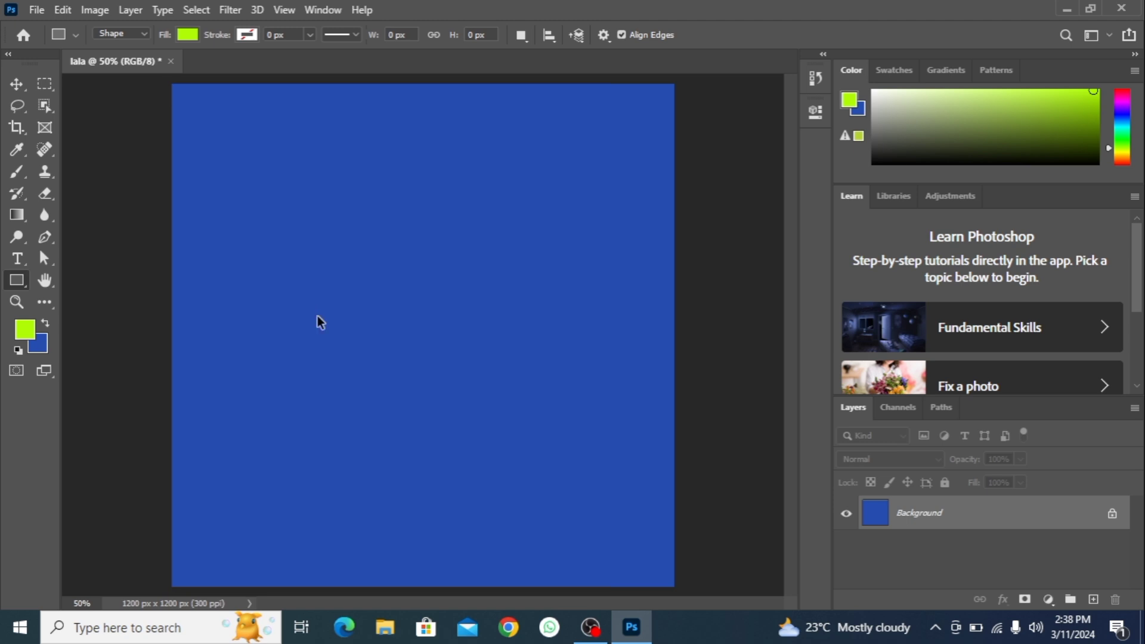
{"action": "key", "text": "alt+BackSpace"}
{"action": "key", "text": "ctrl+z"}
{"action": "key", "text": "ctrl+z"}
{"action": "key", "text": "ctrl+z"}
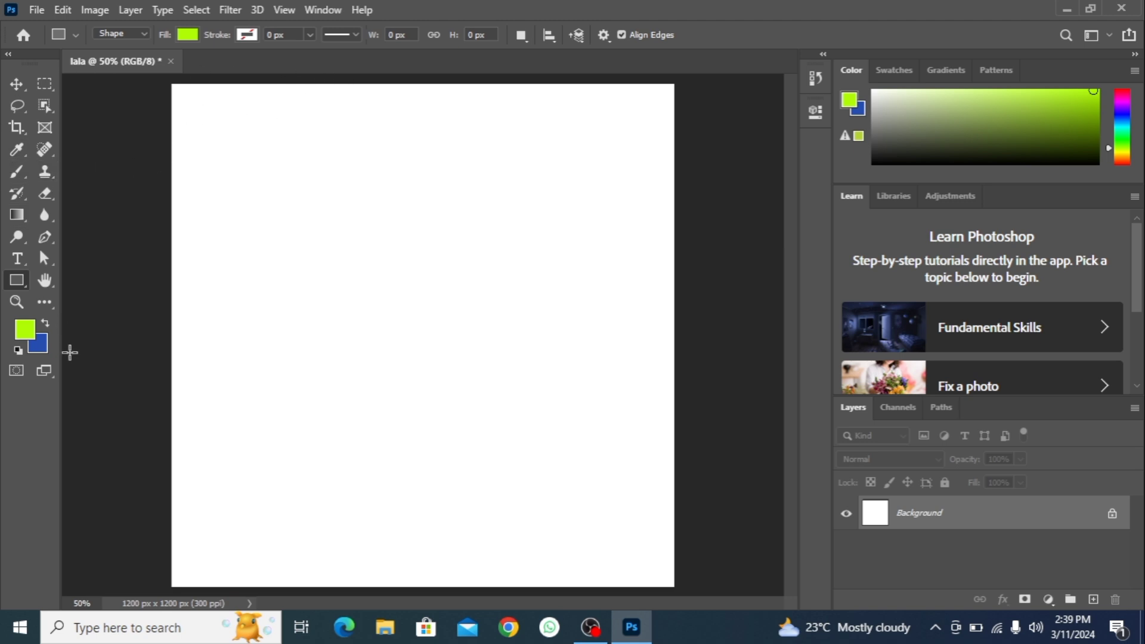
{"action": "right_click", "coordinate": [24, 283]}
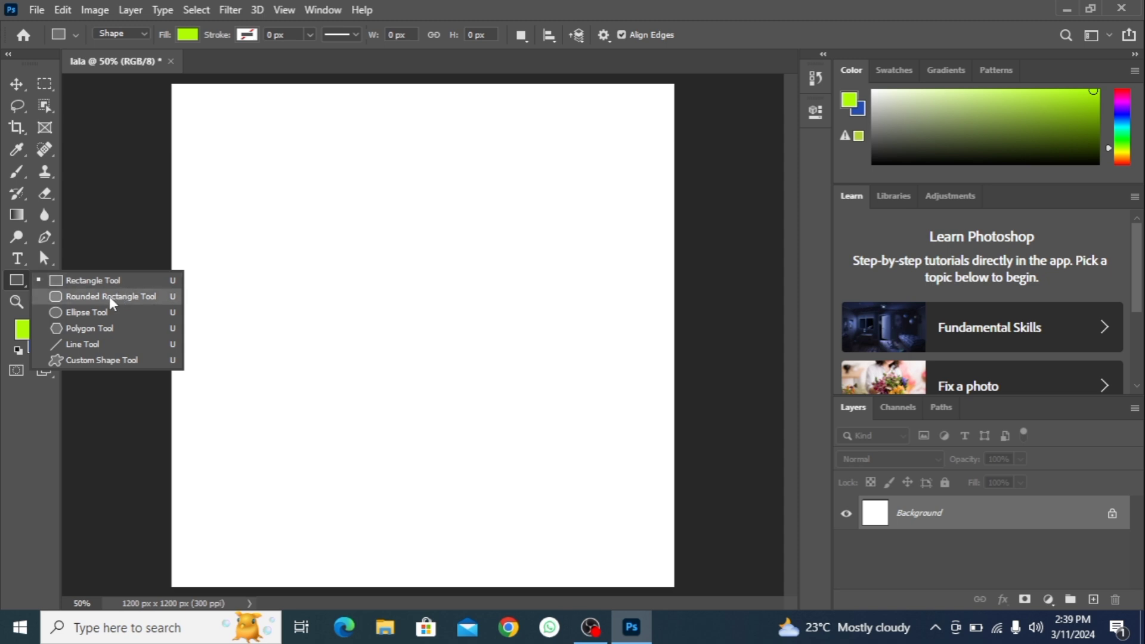
Switch to the Custom Shape Tool and browse the Leaf Trees shapes.
{"action": "left_click", "coordinate": [105, 359]}
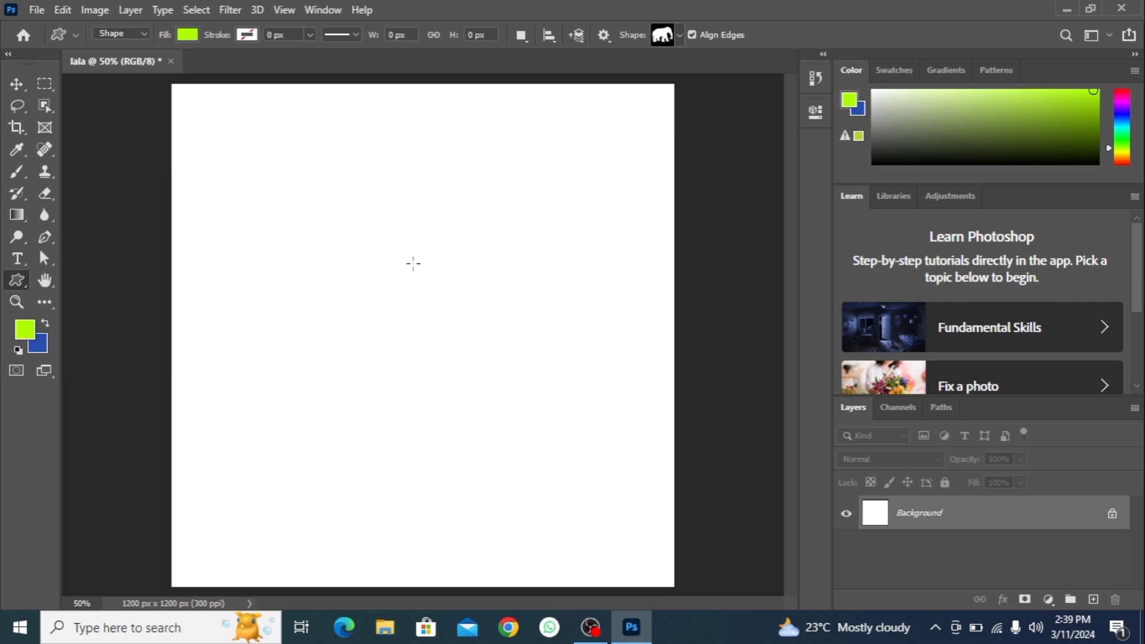
{"action": "left_click", "coordinate": [678, 36]}
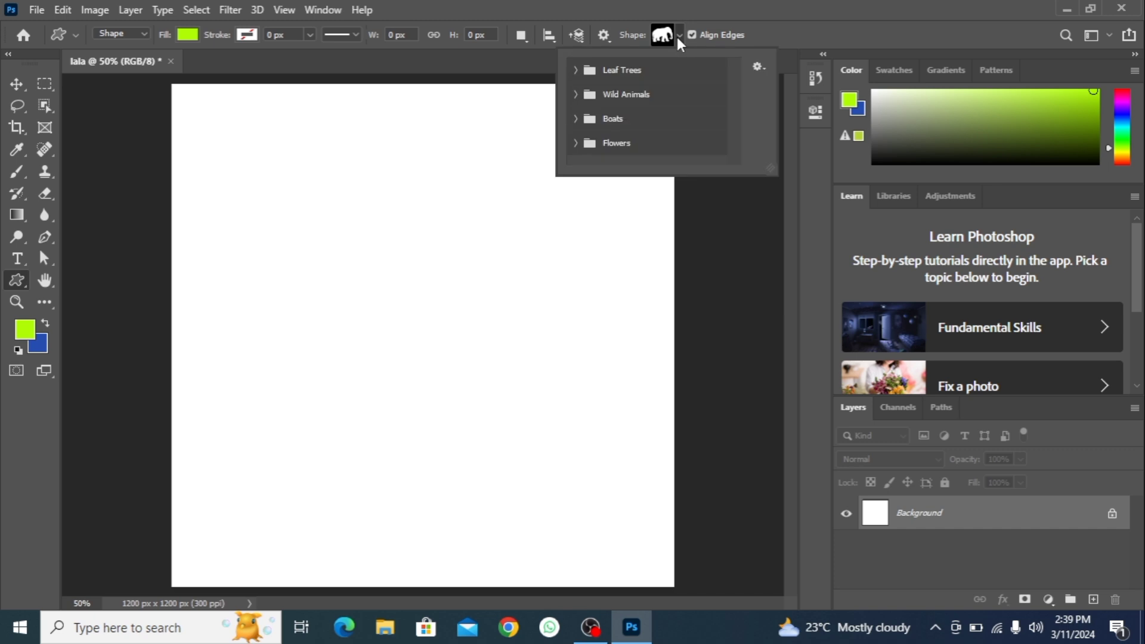
{"action": "left_click", "coordinate": [576, 70]}
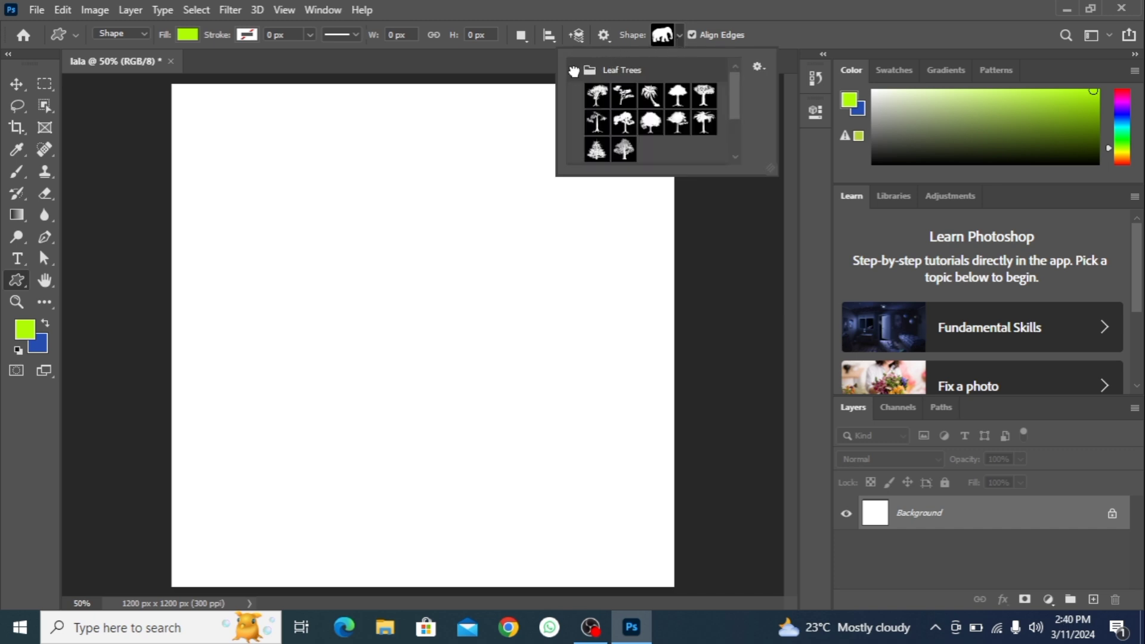
{"action": "scroll", "coordinate": [624, 115], "scroll_direction": "down", "scroll_amount": 1}
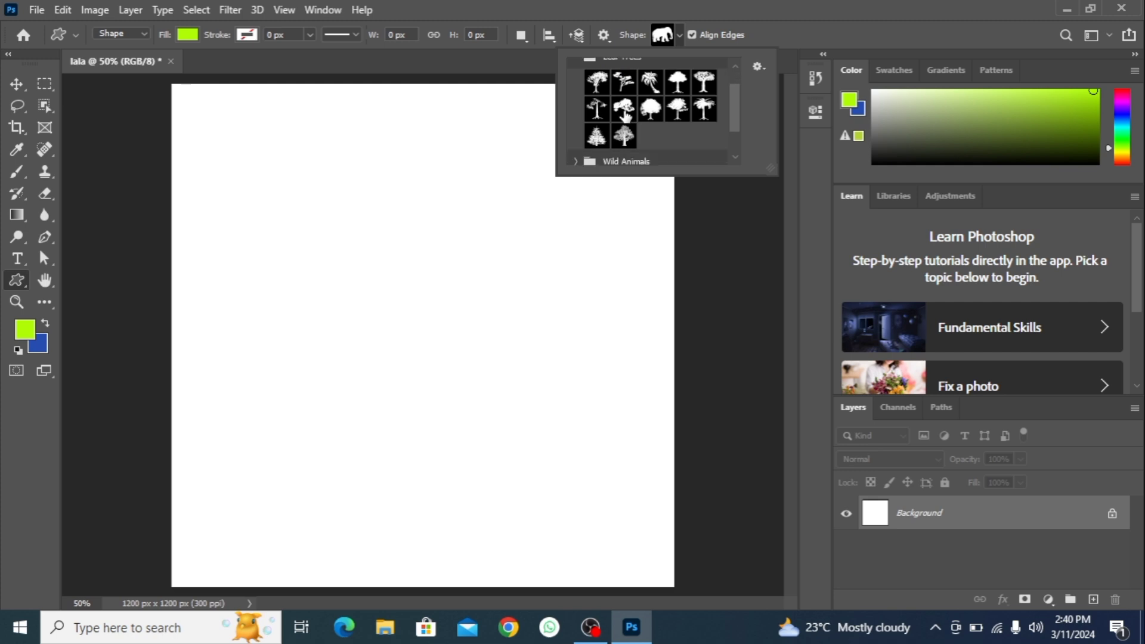
{"action": "scroll", "coordinate": [624, 114], "scroll_direction": "down", "scroll_amount": 2}
{"action": "scroll", "coordinate": [624, 114], "scroll_direction": "up", "scroll_amount": 1}
{"action": "scroll", "coordinate": [625, 115], "scroll_direction": "up", "scroll_amount": 2}
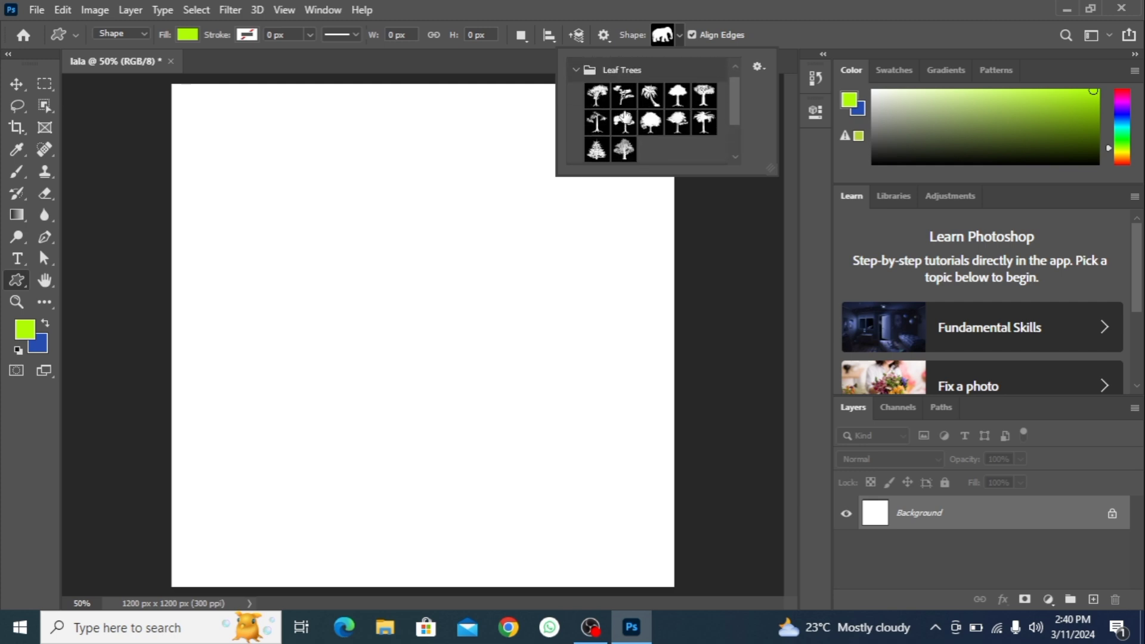
{"action": "scroll", "coordinate": [624, 114], "scroll_direction": "down", "scroll_amount": 2}
{"action": "scroll", "coordinate": [626, 116], "scroll_direction": "down", "scroll_amount": 1}
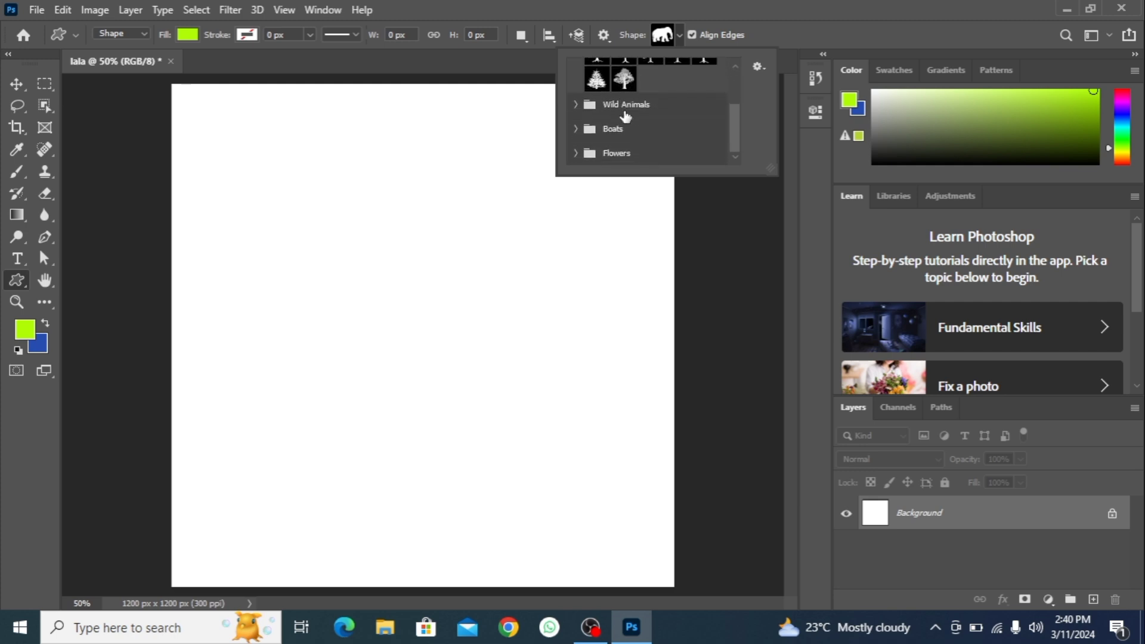
{"action": "scroll", "coordinate": [626, 116], "scroll_direction": "up", "scroll_amount": 1}
{"action": "scroll", "coordinate": [624, 115], "scroll_direction": "up", "scroll_amount": 1}
{"action": "scroll", "coordinate": [624, 115], "scroll_direction": "up", "scroll_amount": 1}
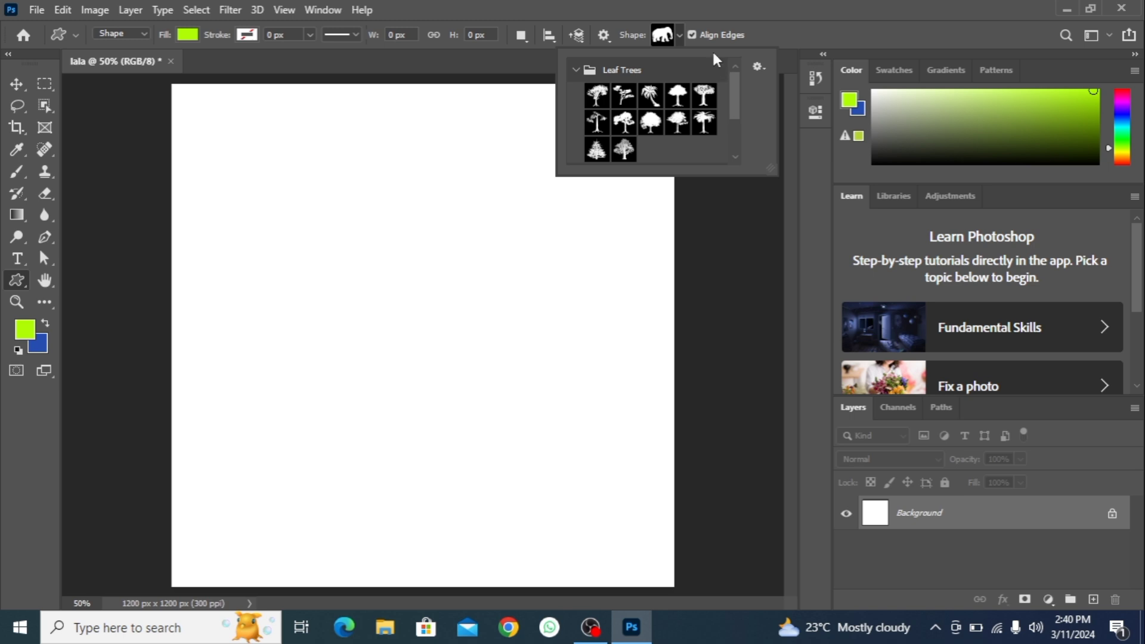
Collapse Leaf Trees and browse the Boats shape group instead.
{"action": "left_click", "coordinate": [680, 38]}
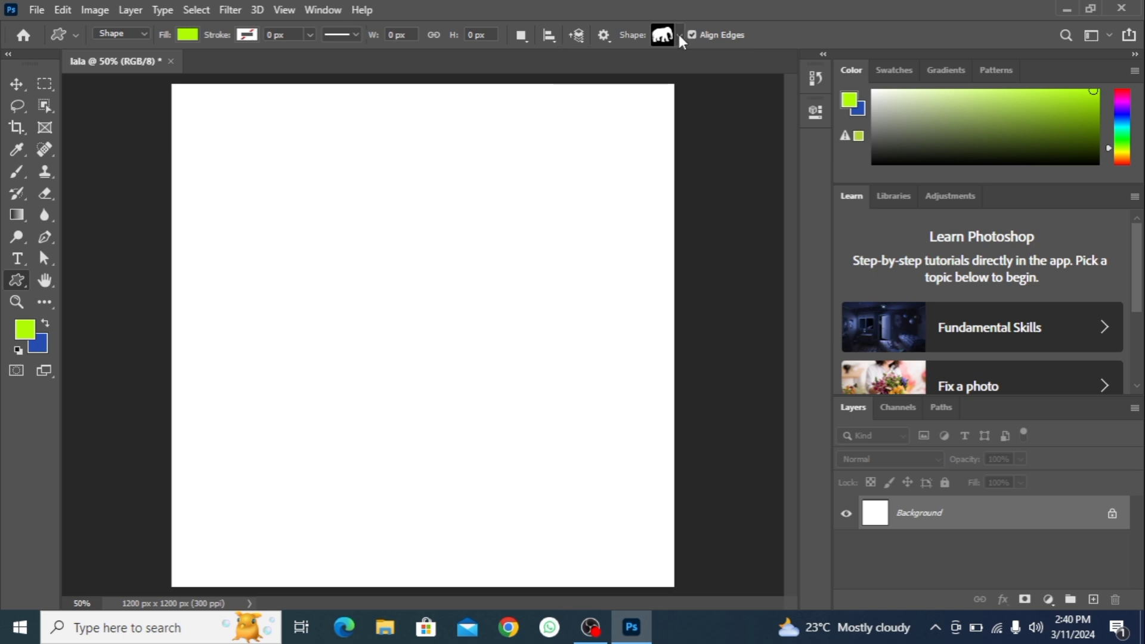
{"action": "left_click", "coordinate": [663, 37]}
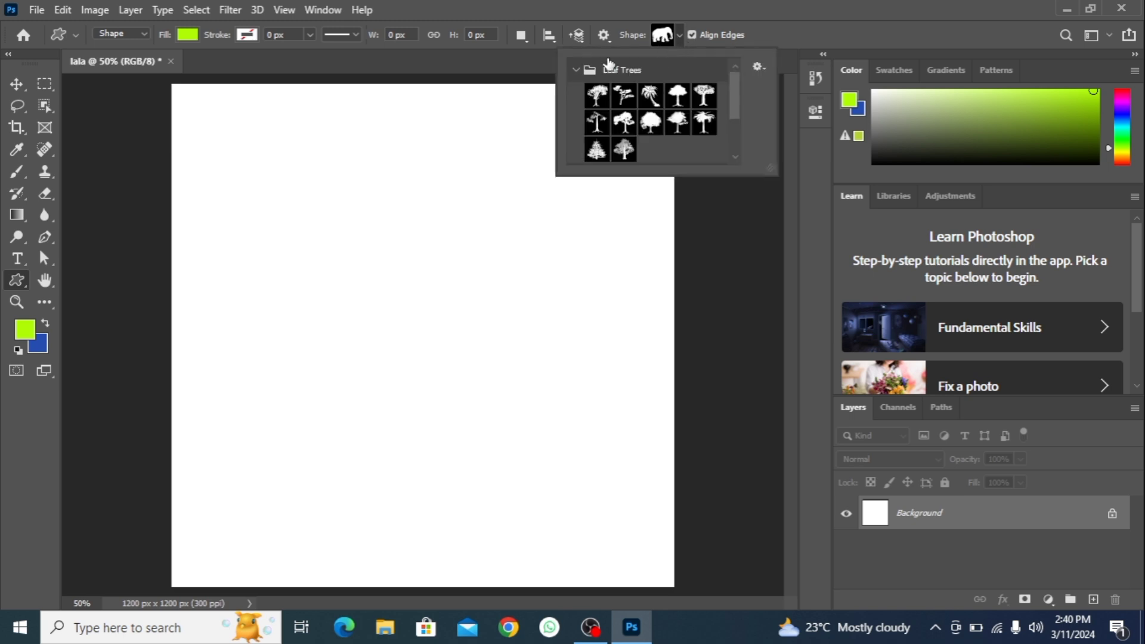
{"action": "left_click", "coordinate": [574, 68]}
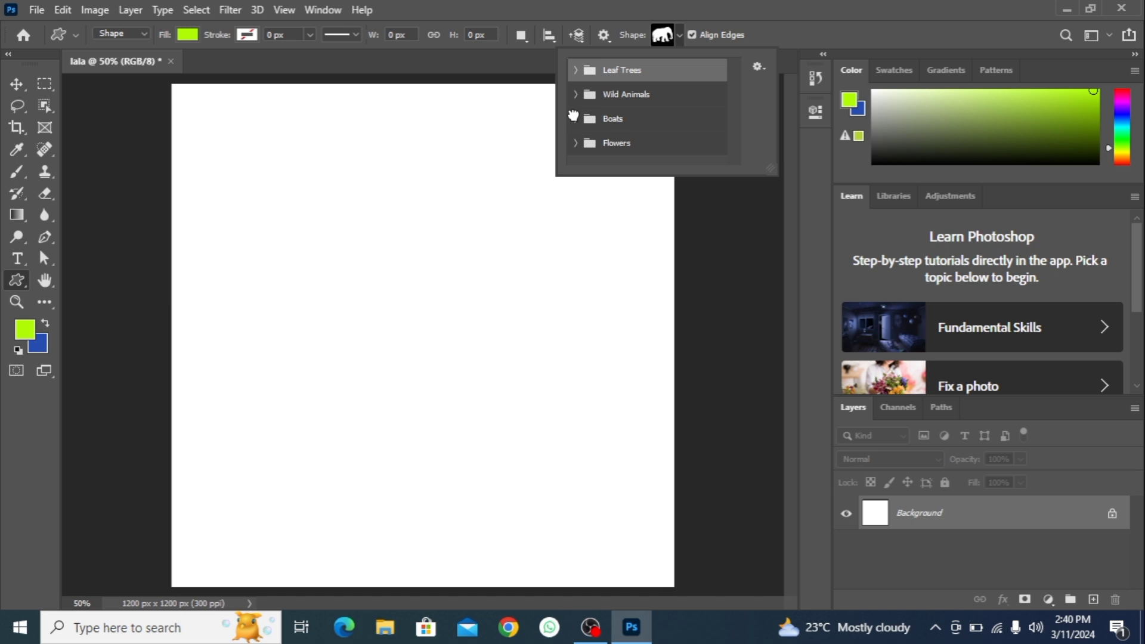
{"action": "left_click", "coordinate": [575, 118]}
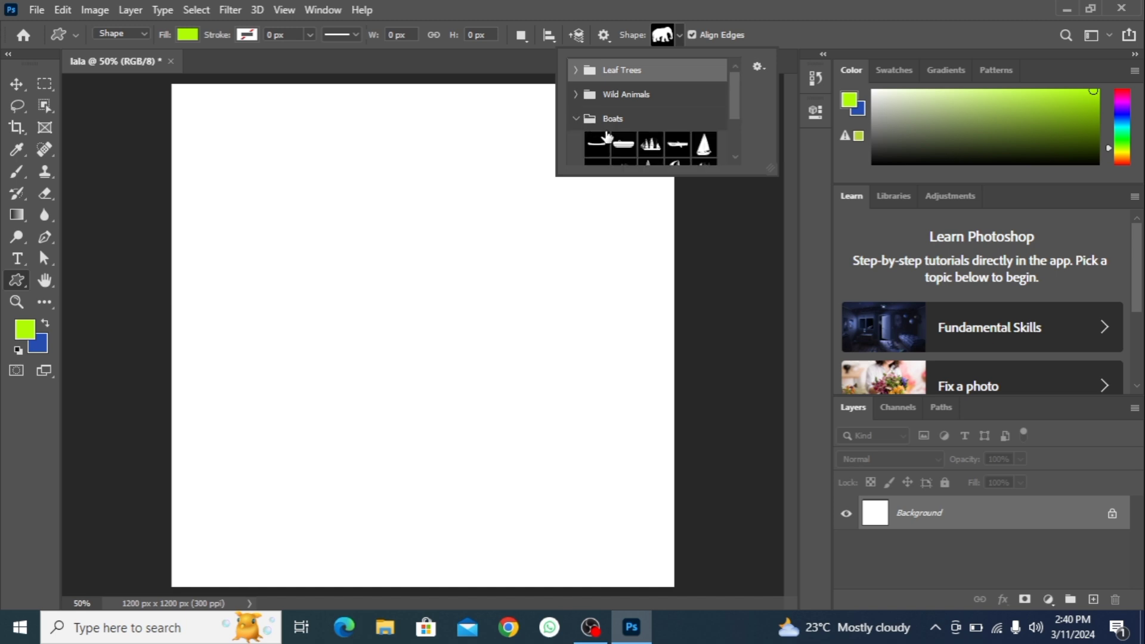
{"action": "scroll", "coordinate": [607, 137], "scroll_direction": "down", "scroll_amount": 3}
{"action": "scroll", "coordinate": [607, 138], "scroll_direction": "down", "scroll_amount": 1}
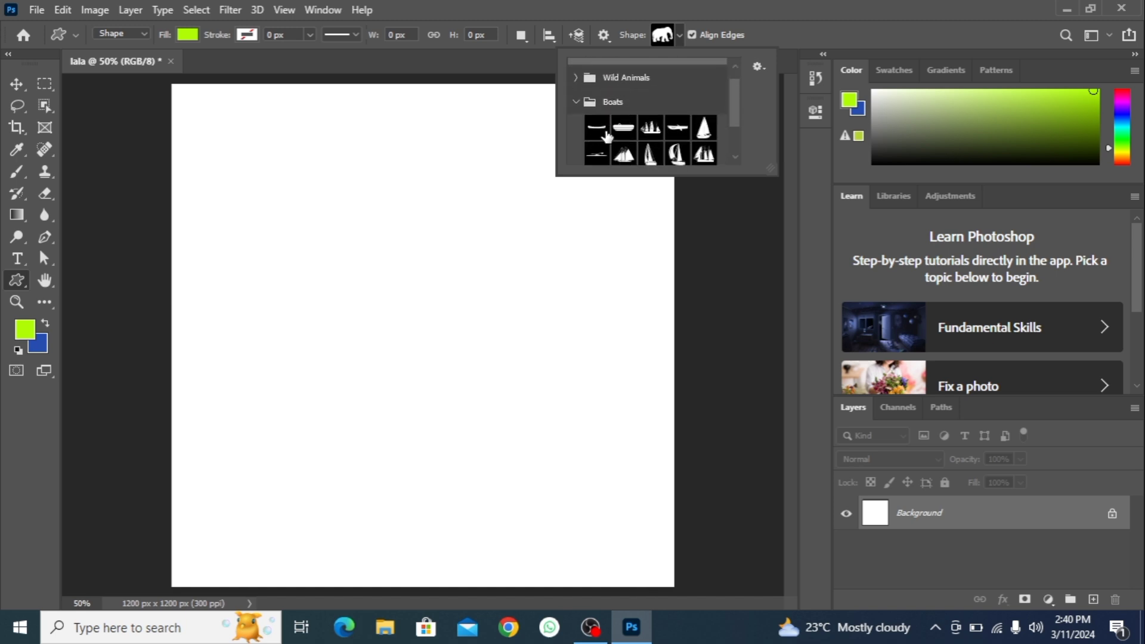
{"action": "scroll", "coordinate": [607, 137], "scroll_direction": "down", "scroll_amount": 3}
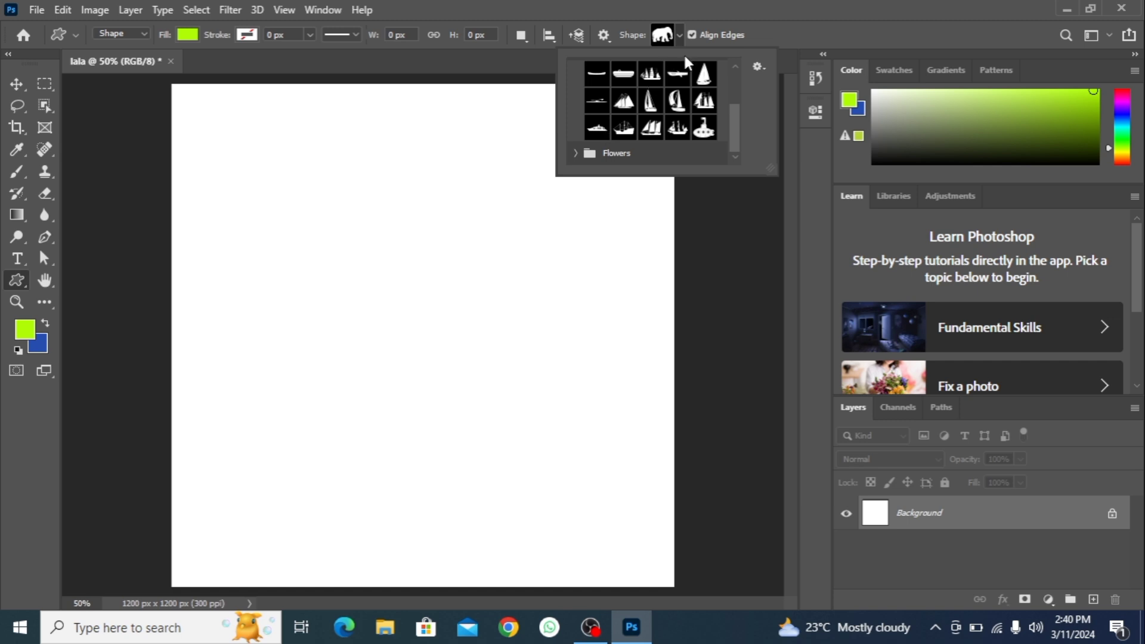
Draw a 700 × 418 px rectangle in the canvas's upper-left area.
{"action": "left_click", "coordinate": [24, 286]}
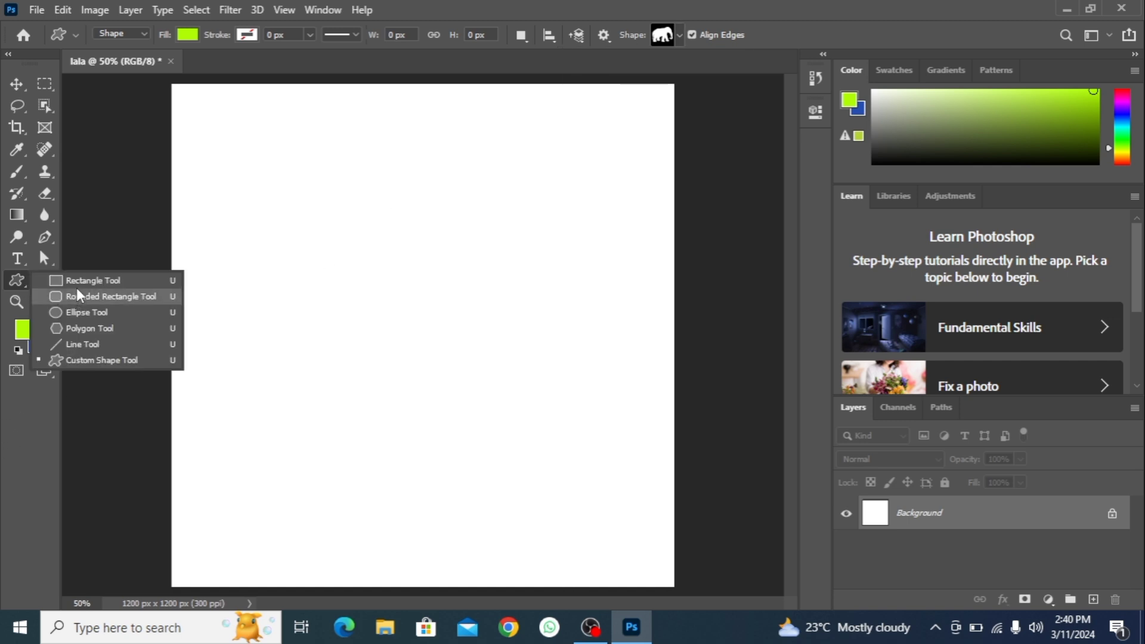
{"action": "left_click", "coordinate": [77, 281]}
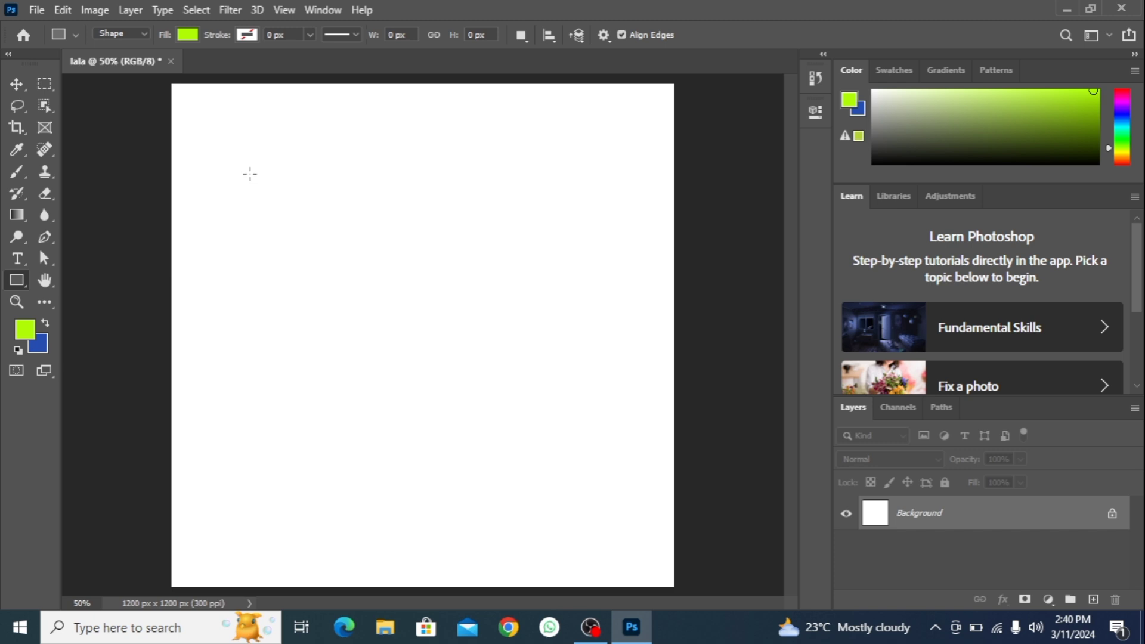
{"action": "mouse_move", "coordinate": [254, 174]}
{"action": "left_mouse_down"}
{"action": "mouse_move", "coordinate": [294, 209]}
{"action": "mouse_move", "coordinate": [545, 349]}
{"action": "left_mouse_up"}
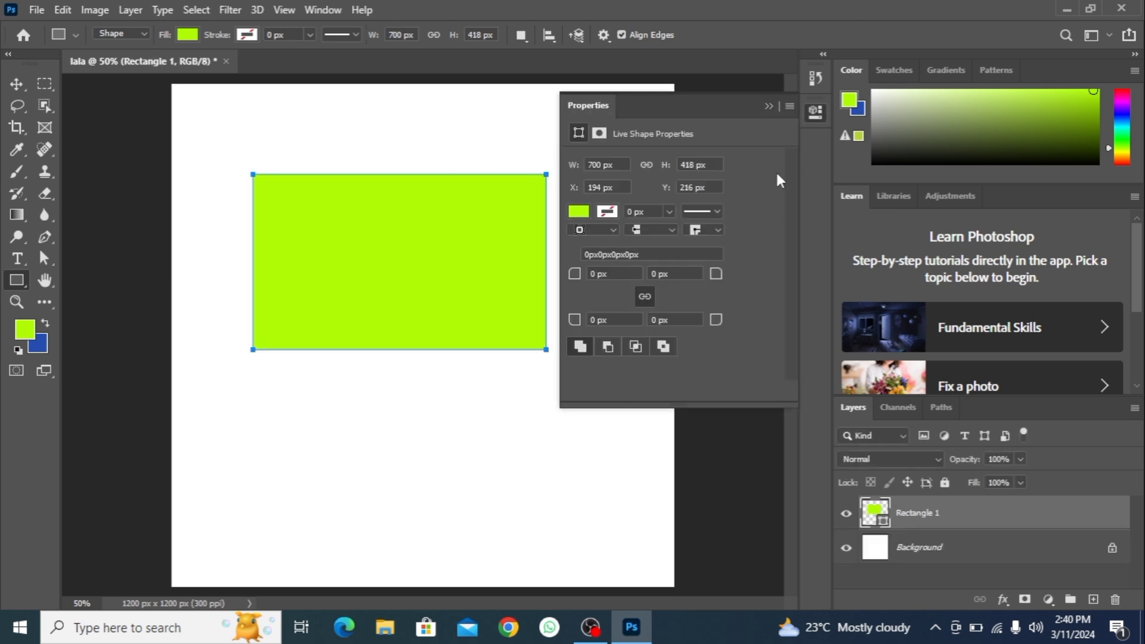
{"action": "left_click", "coordinate": [769, 107]}
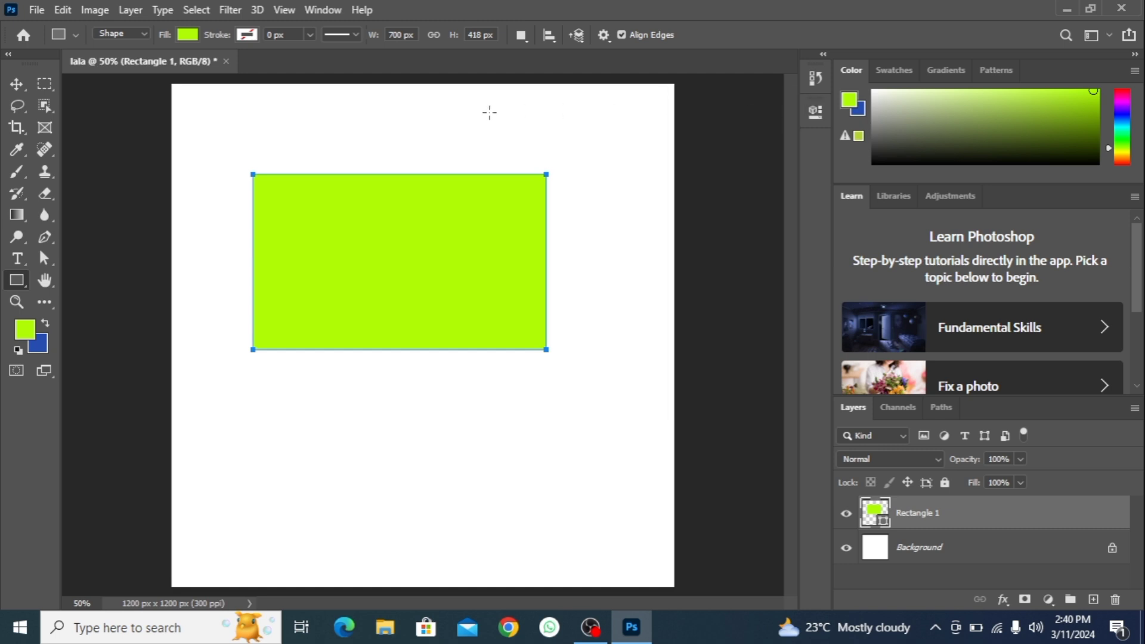
Set the rectangle's fill to bright green.
{"action": "left_click", "coordinate": [187, 35]}
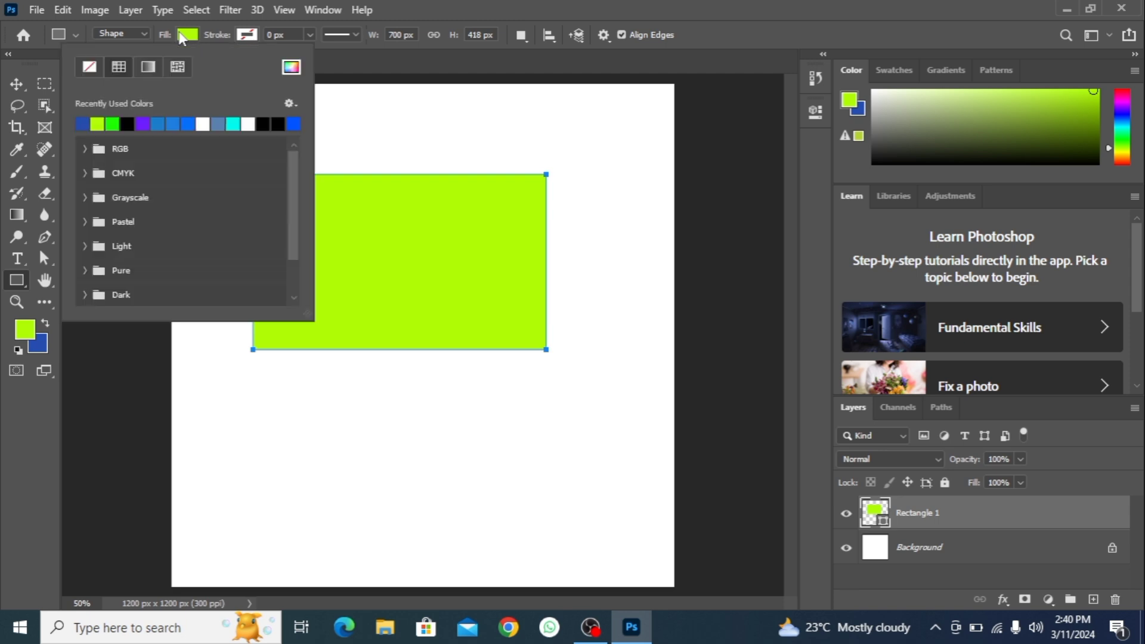
{"action": "left_click", "coordinate": [112, 123]}
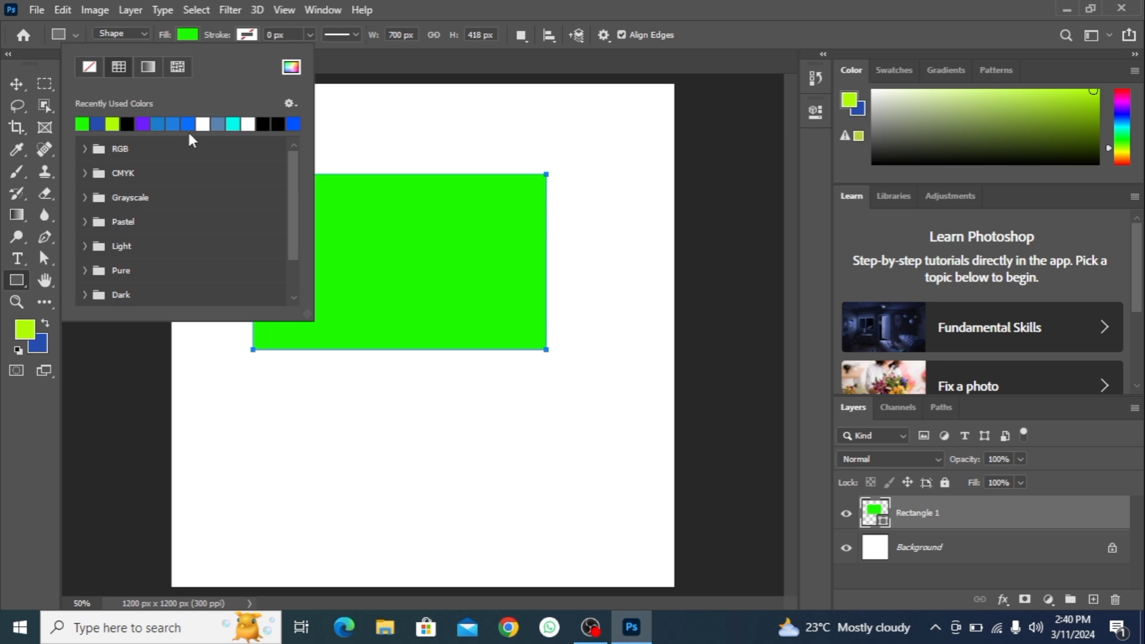
{"action": "left_click", "coordinate": [406, 155]}
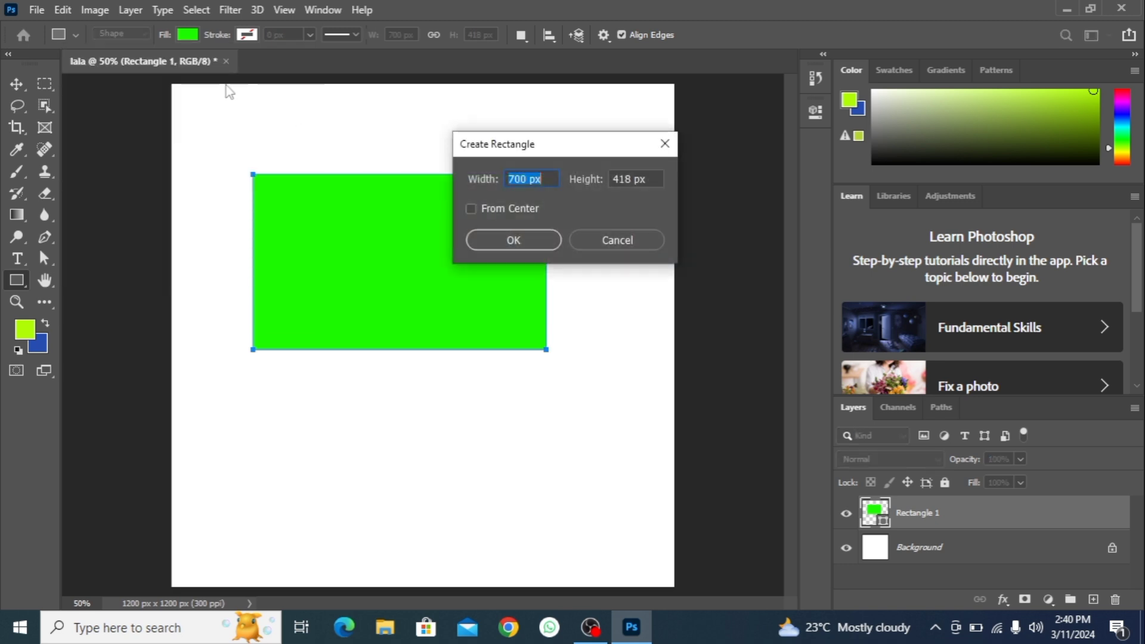
{"action": "left_click", "coordinate": [627, 239]}
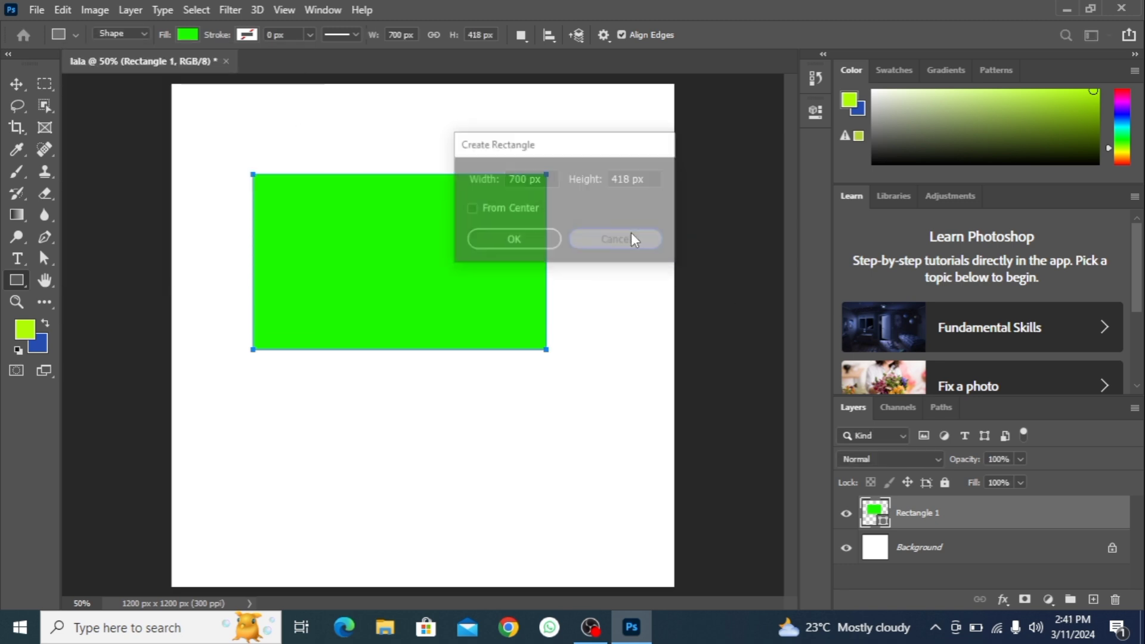
Give the rectangle a black 15.60 px outline without adding another rectangle.
{"action": "left_click", "coordinate": [249, 36]}
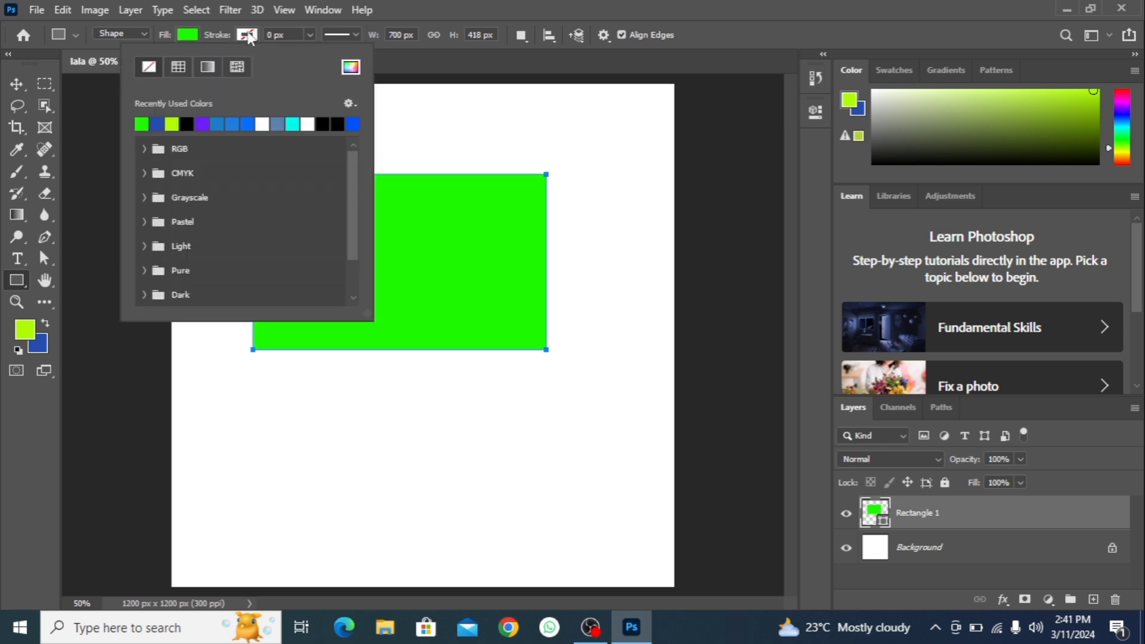
{"action": "left_click", "coordinate": [188, 123]}
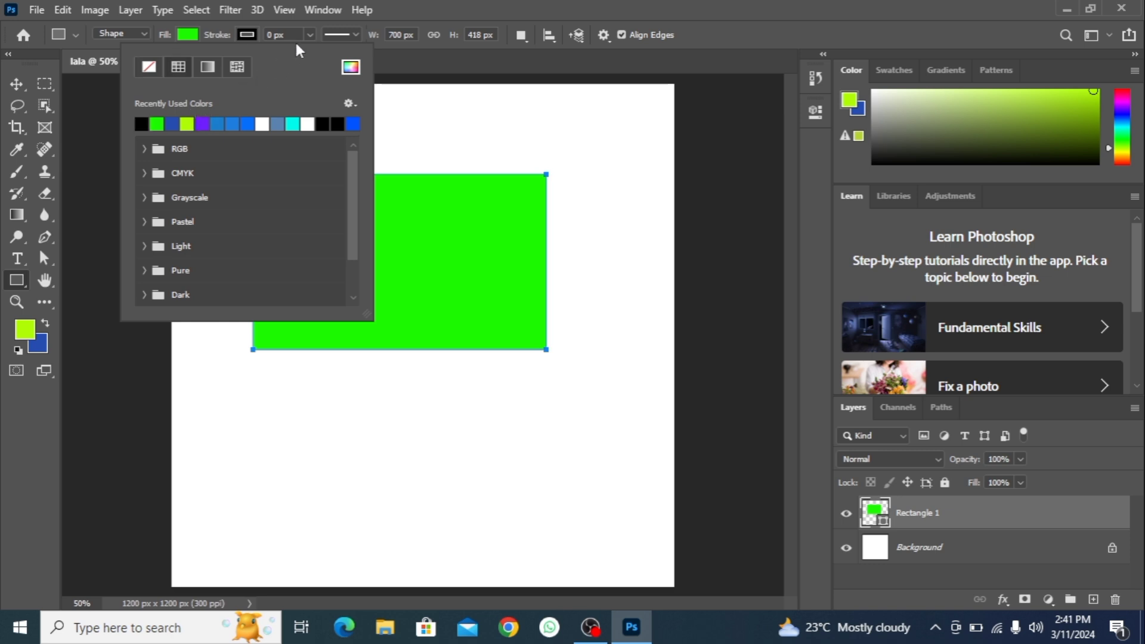
{"action": "left_click", "coordinate": [309, 36]}
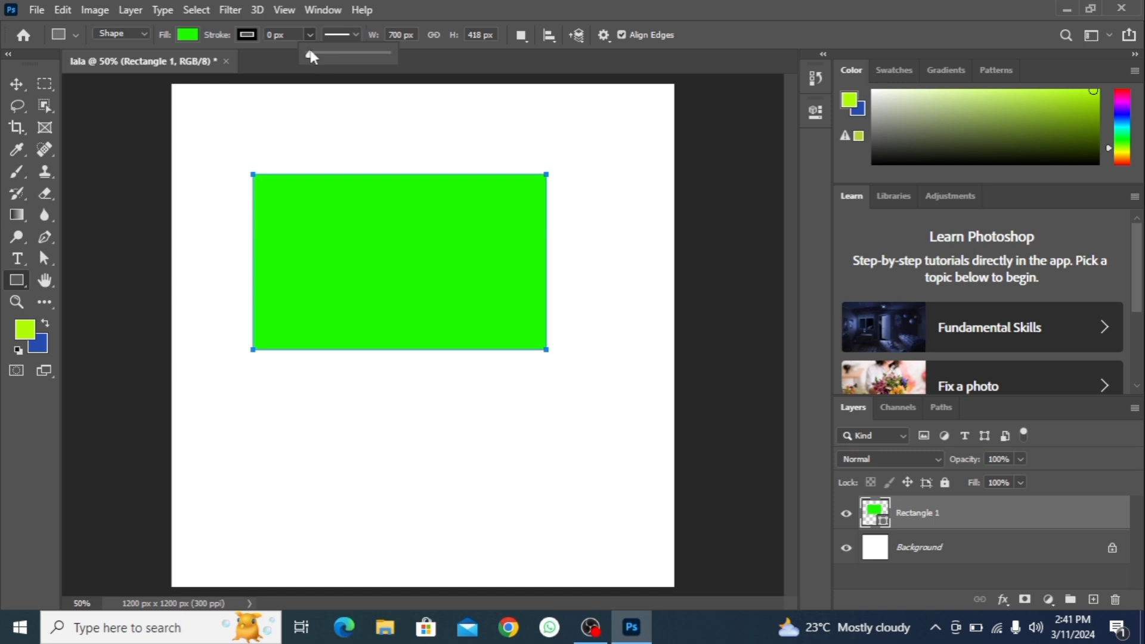
{"action": "left_click_drag", "start_coordinate": [308, 52], "coordinate": [326, 53]}
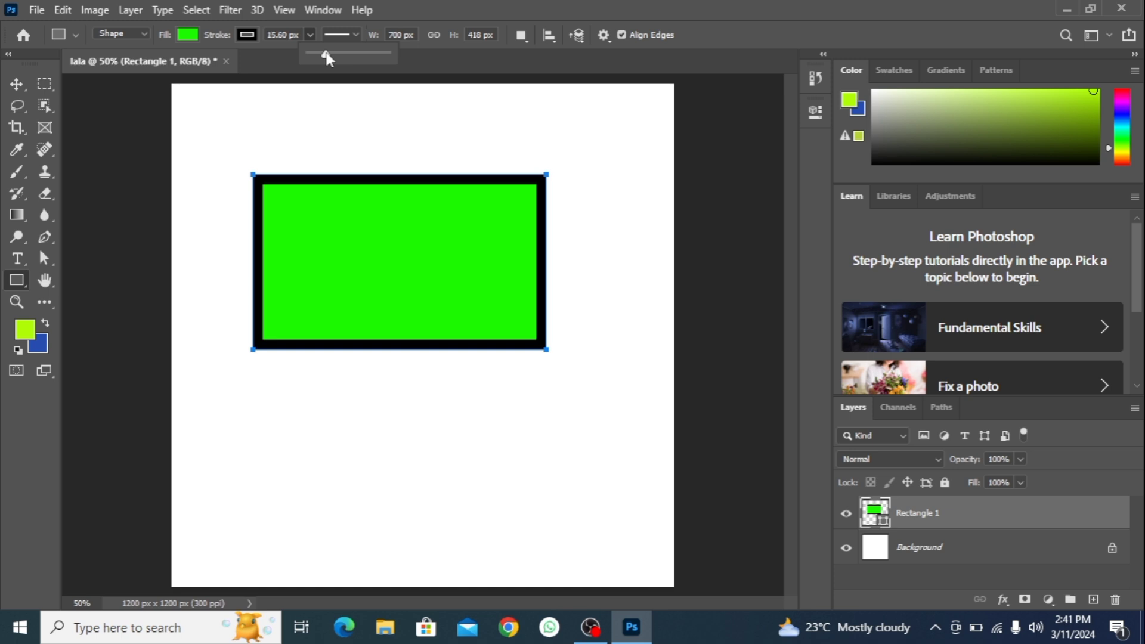
{"action": "left_click", "coordinate": [450, 111]}
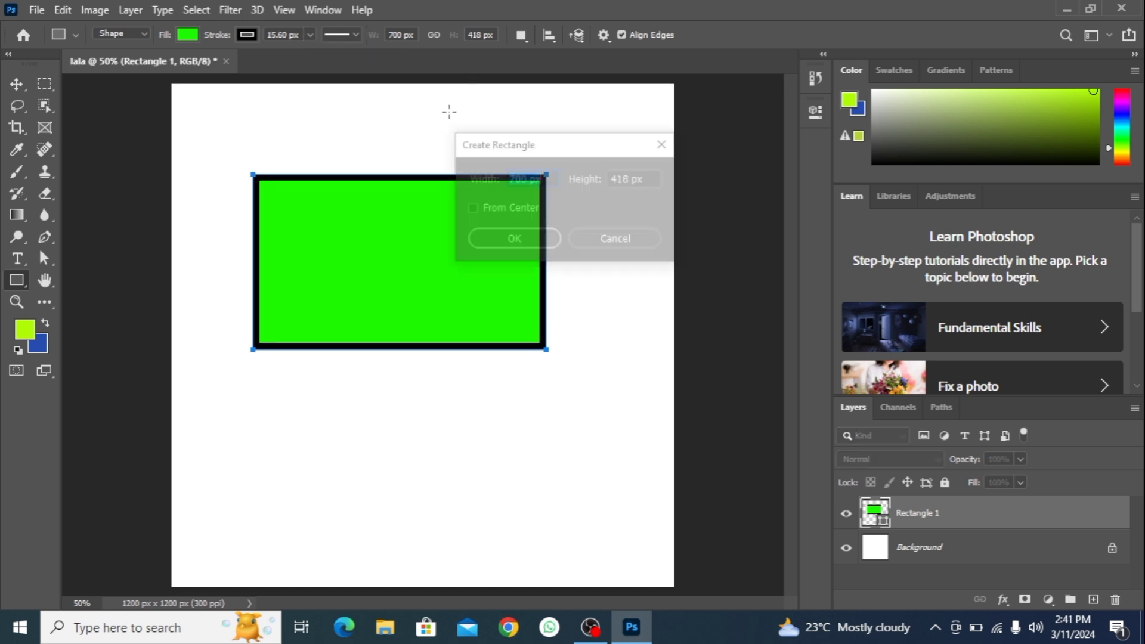
{"action": "left_click", "coordinate": [639, 240]}
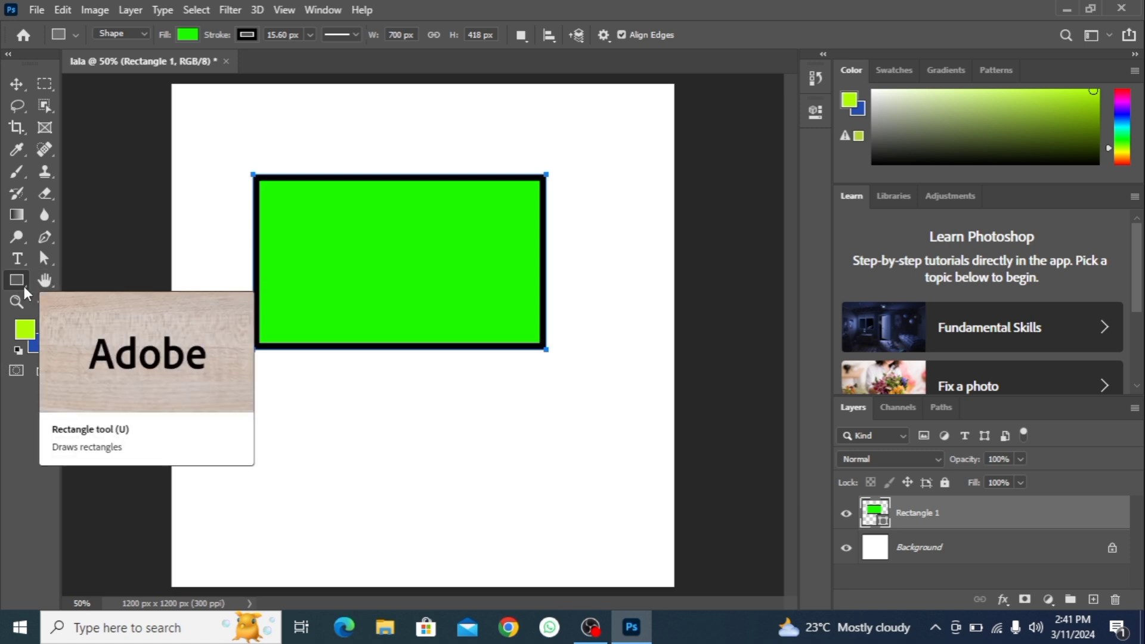
Draw a 480 × 190 px rounded rectangle below the green rectangle.
{"action": "right_click", "coordinate": [23, 286]}
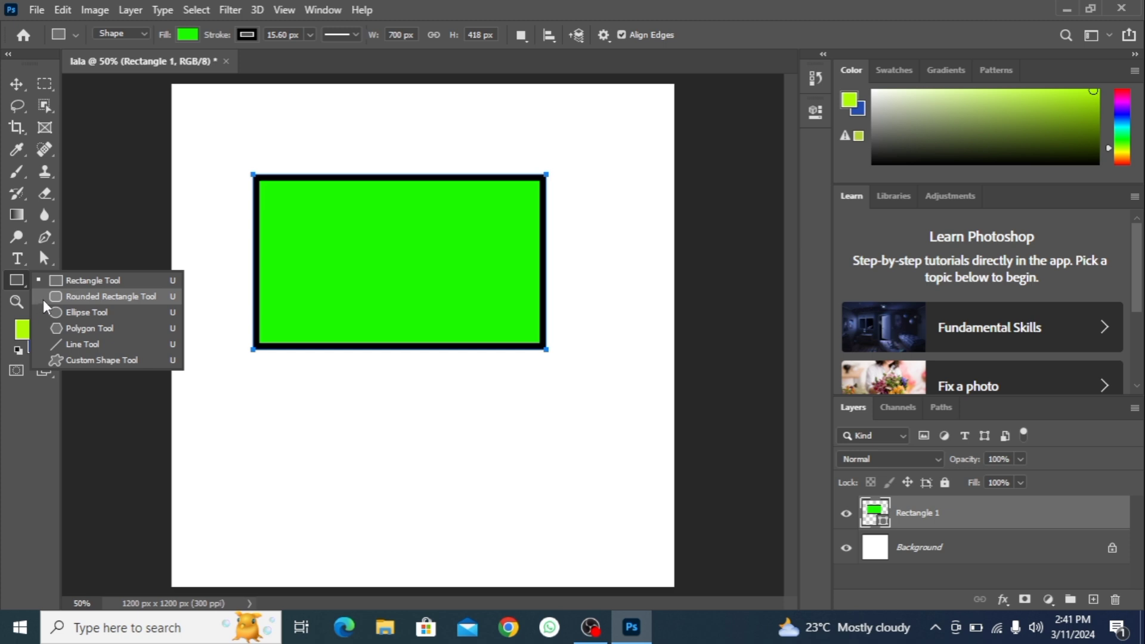
{"action": "left_click", "coordinate": [49, 297]}
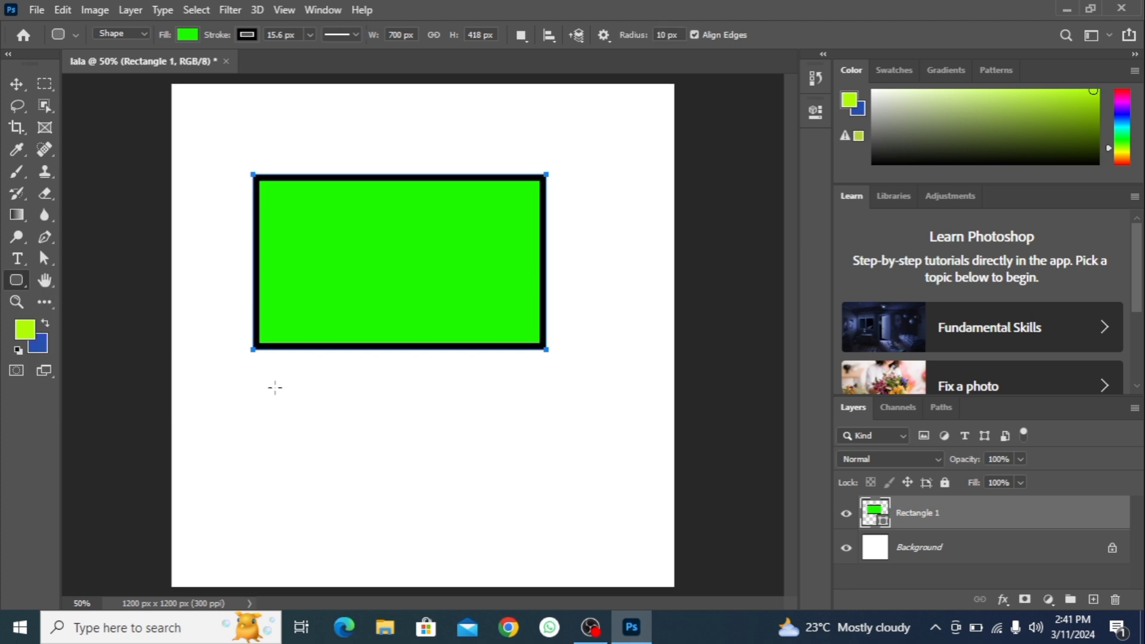
{"action": "left_click_drag", "start_coordinate": [275, 382], "coordinate": [473, 460]}
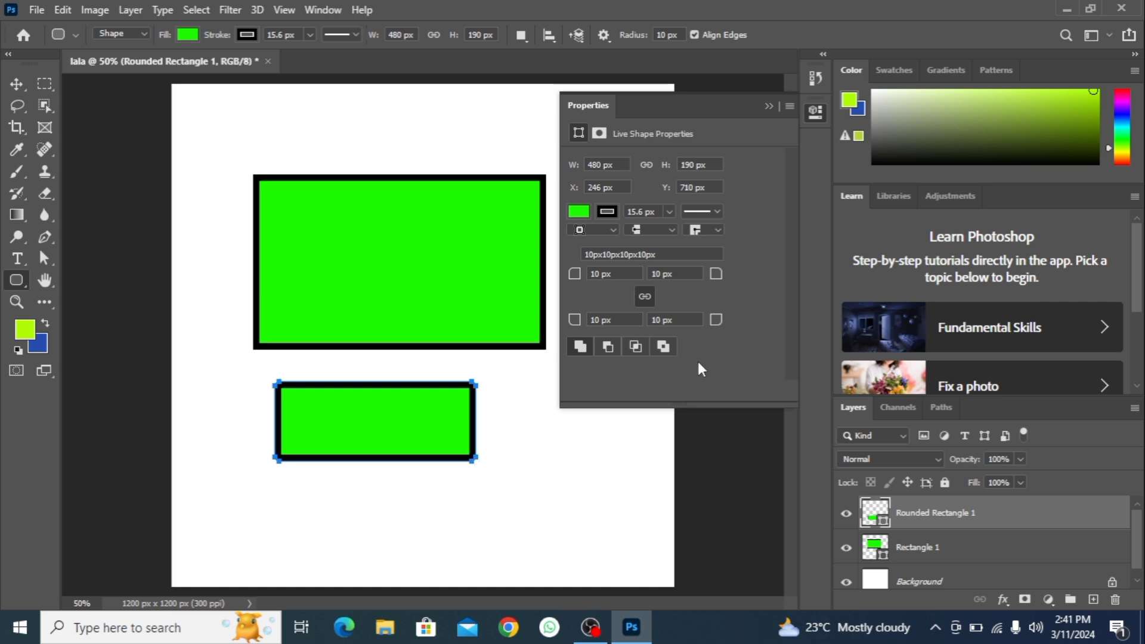
{"action": "left_click", "coordinate": [770, 106]}
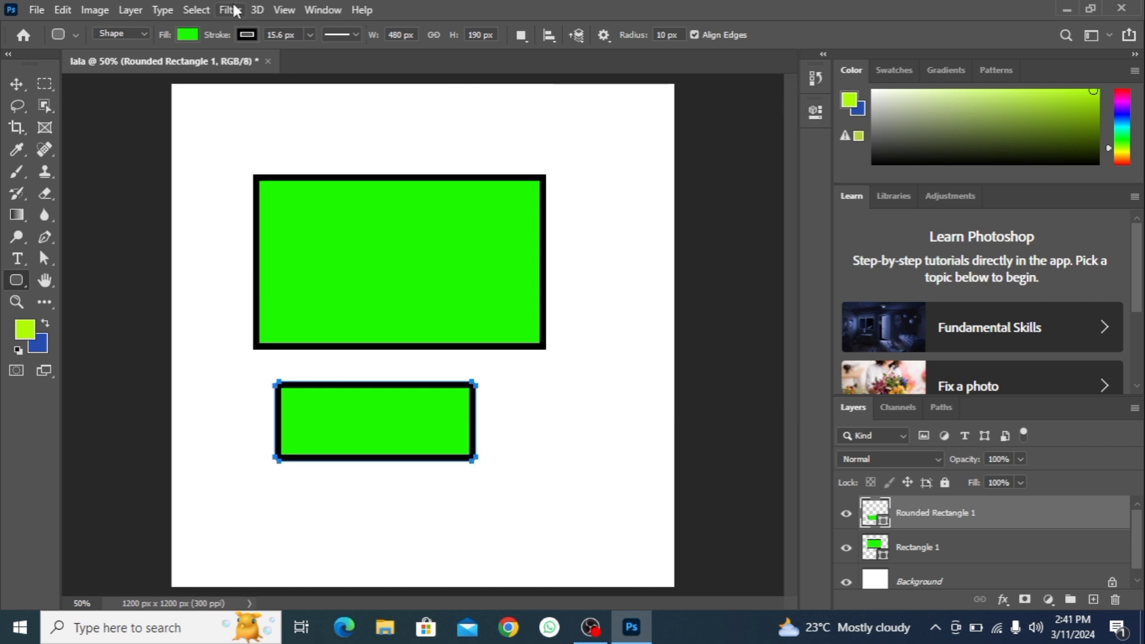
Set the rounded rectangle's fill to blue and cancel the Create Rounded Rectangle dialog.
{"action": "left_click", "coordinate": [188, 34]}
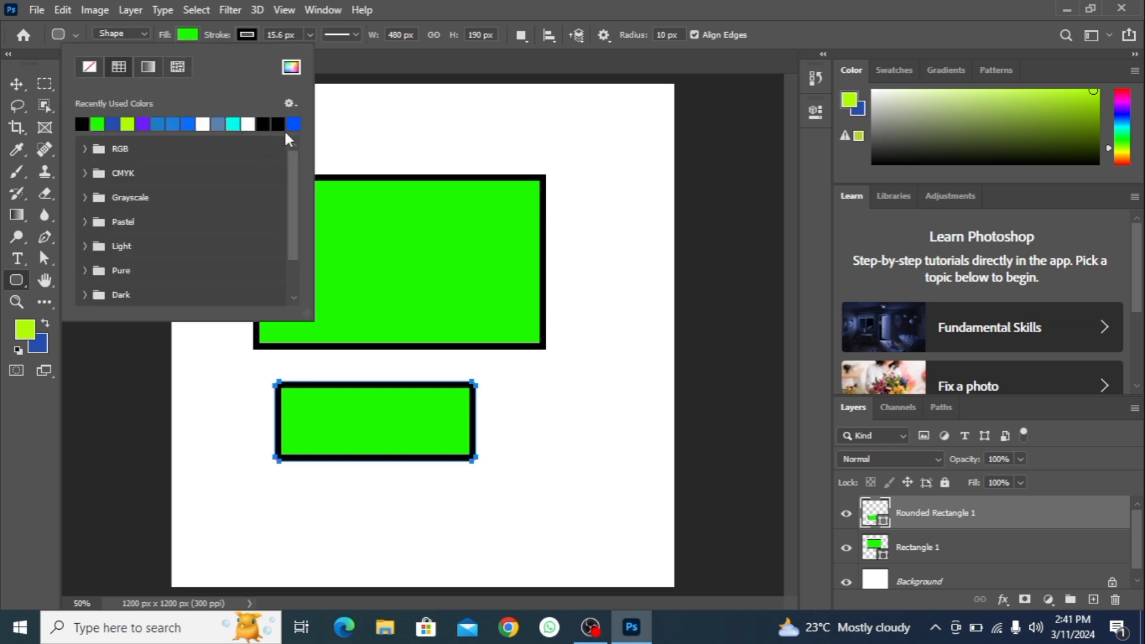
{"action": "left_click", "coordinate": [188, 124]}
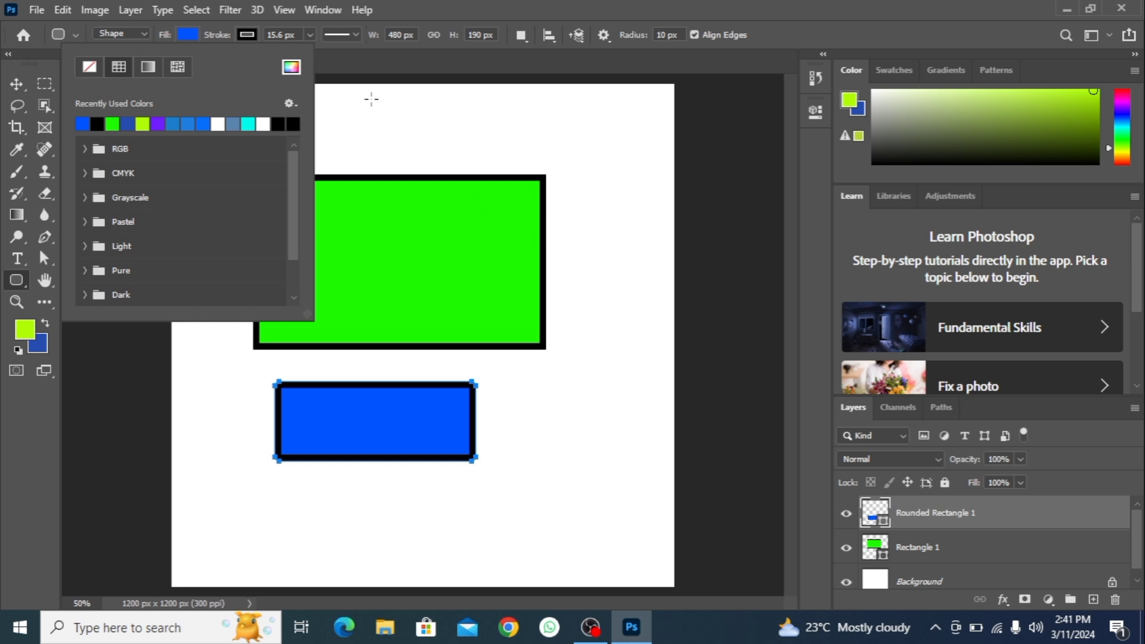
{"action": "left_click", "coordinate": [423, 145]}
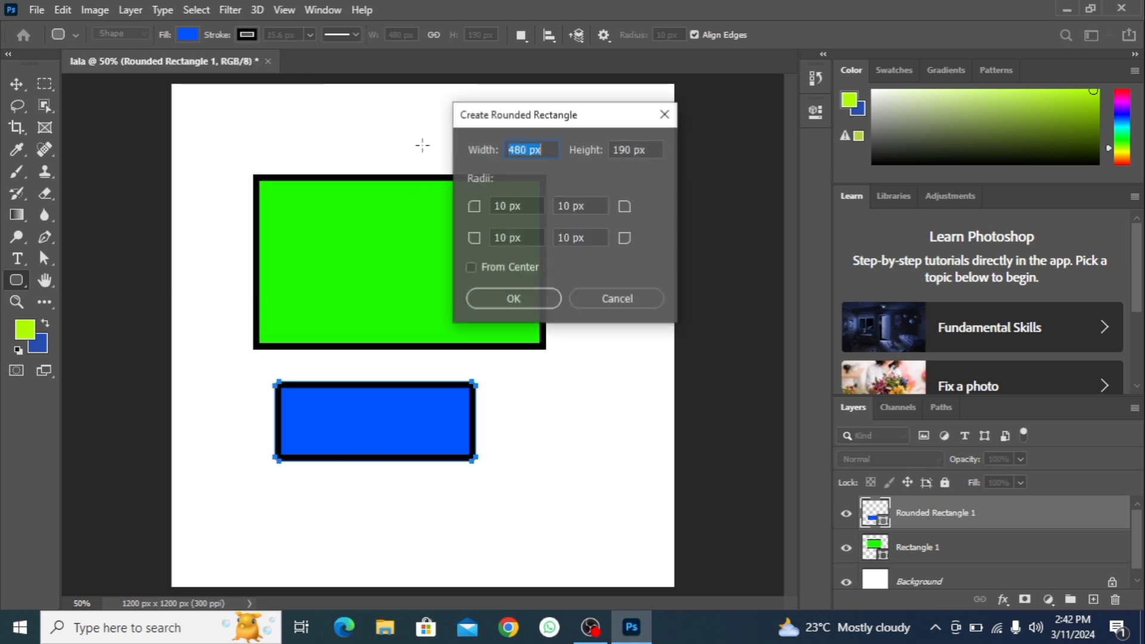
{"action": "left_click", "coordinate": [605, 303]}
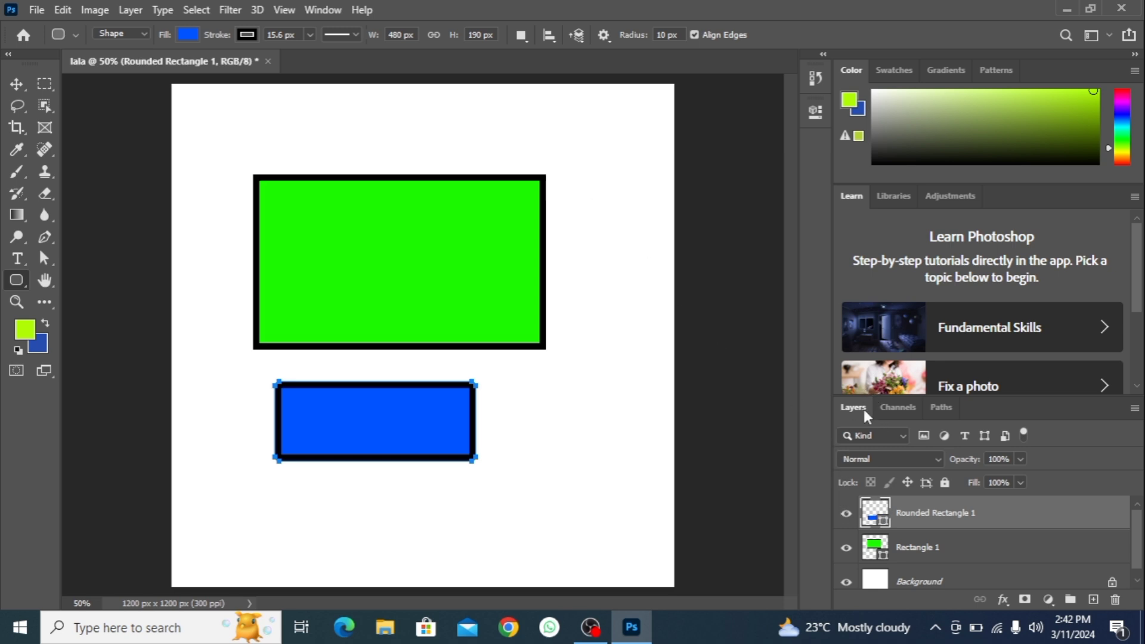
Float the Layers panel, drag Rectangle 1 to the trash, then close the panel.
{"action": "left_click_drag", "start_coordinate": [862, 407], "coordinate": [653, 207]}
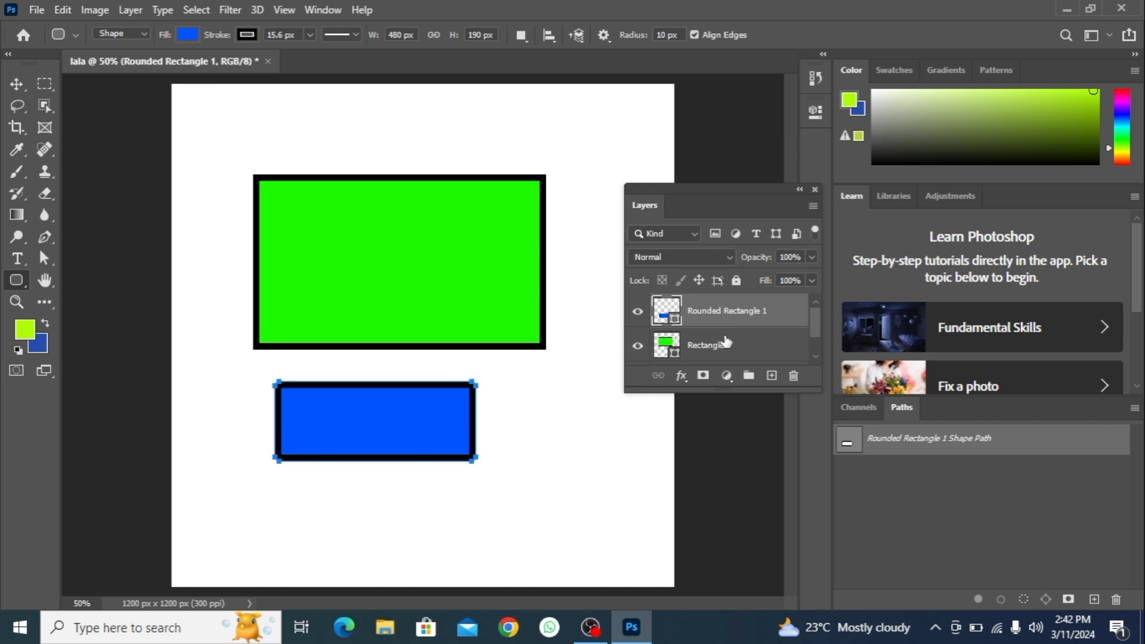
{"action": "scroll", "coordinate": [727, 342], "scroll_direction": "down", "scroll_amount": 1}
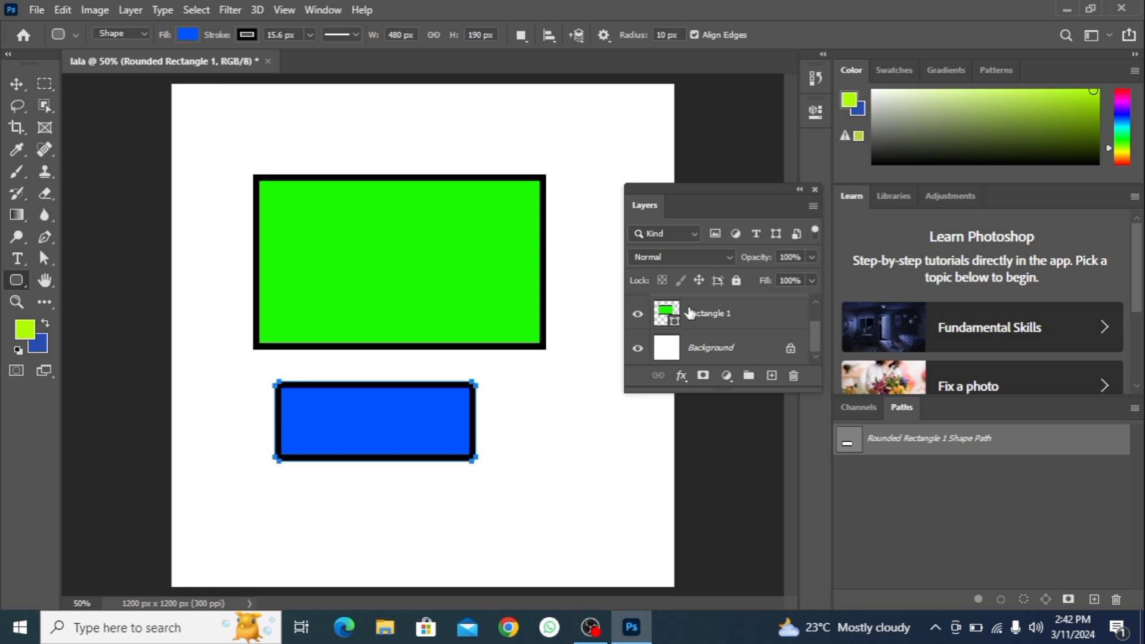
{"action": "left_click_drag", "start_coordinate": [691, 313], "coordinate": [795, 382]}
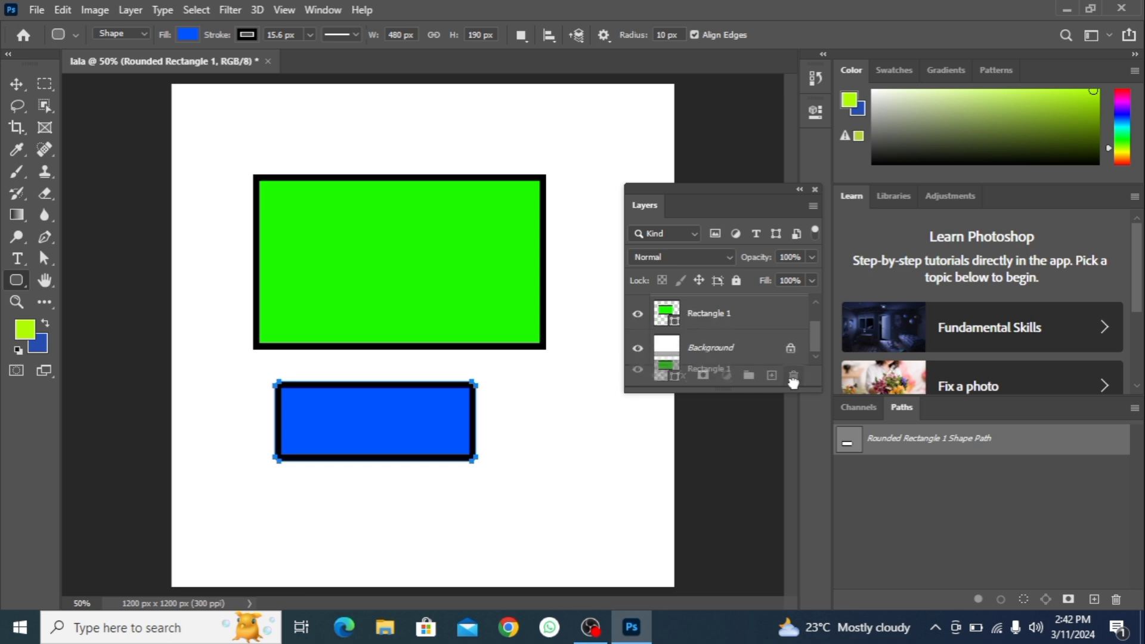
{"action": "left_click_drag", "start_coordinate": [796, 383], "coordinate": [795, 386]}
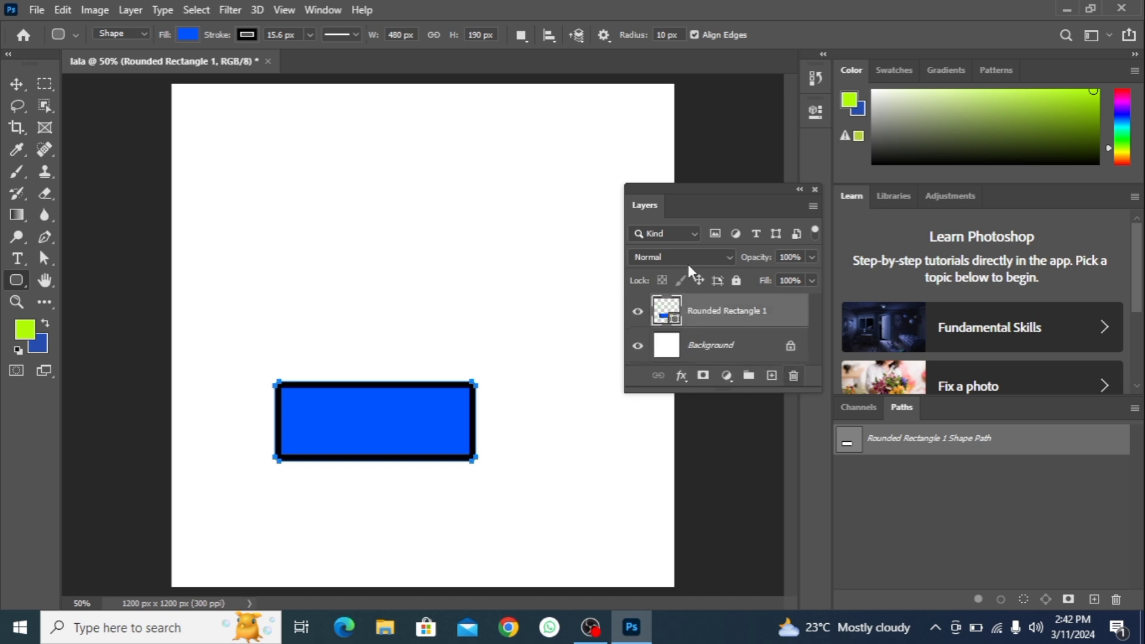
{"action": "left_click", "coordinate": [816, 190]}
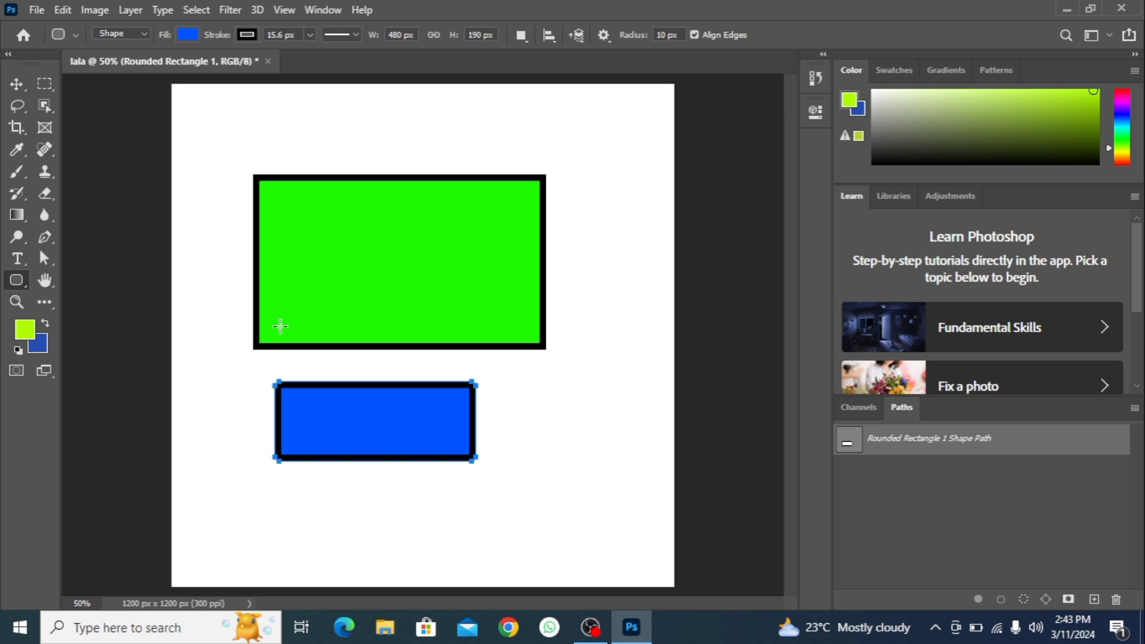
Undo back to a blank white canvas and switch to the Custom Shape Tool.
{"action": "key", "text": "ctrl+z"}
{"action": "key", "text": "ctrl+z"}
{"action": "key", "text": "ctrl+z"}
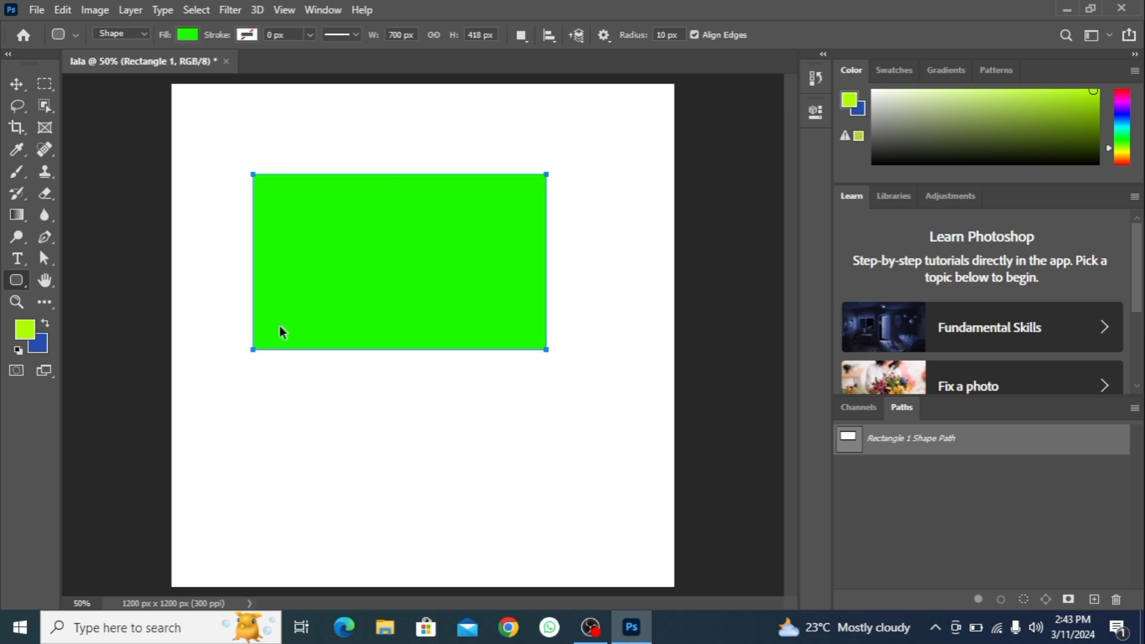
{"action": "key", "text": "ctrl+z"}
{"action": "key", "text": "ctrl+z"}
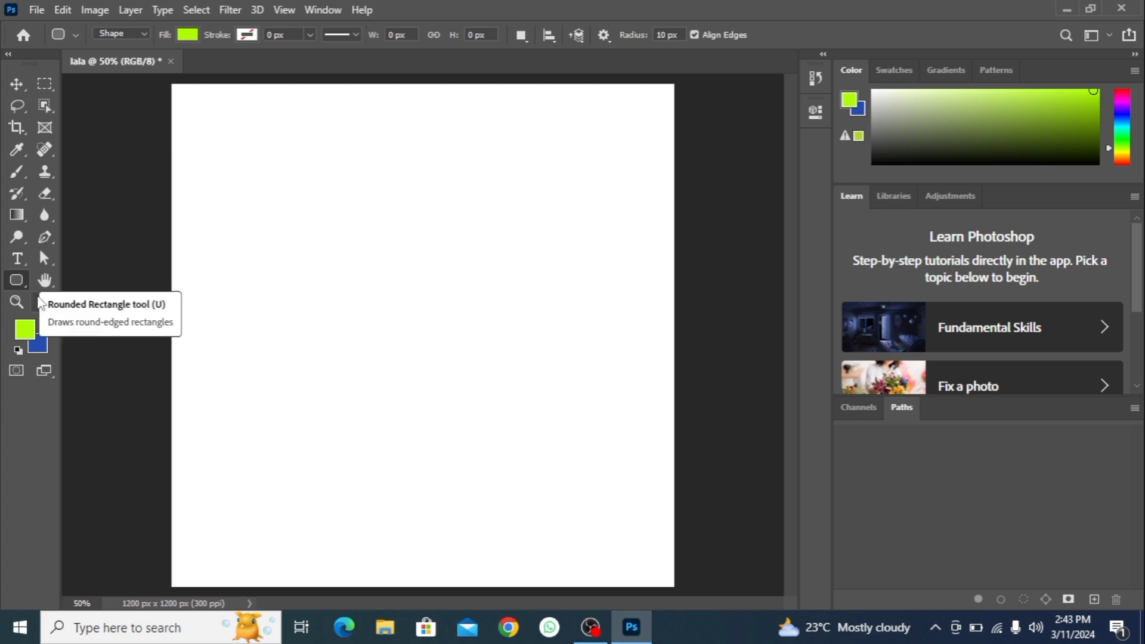
{"action": "right_click", "coordinate": [27, 281]}
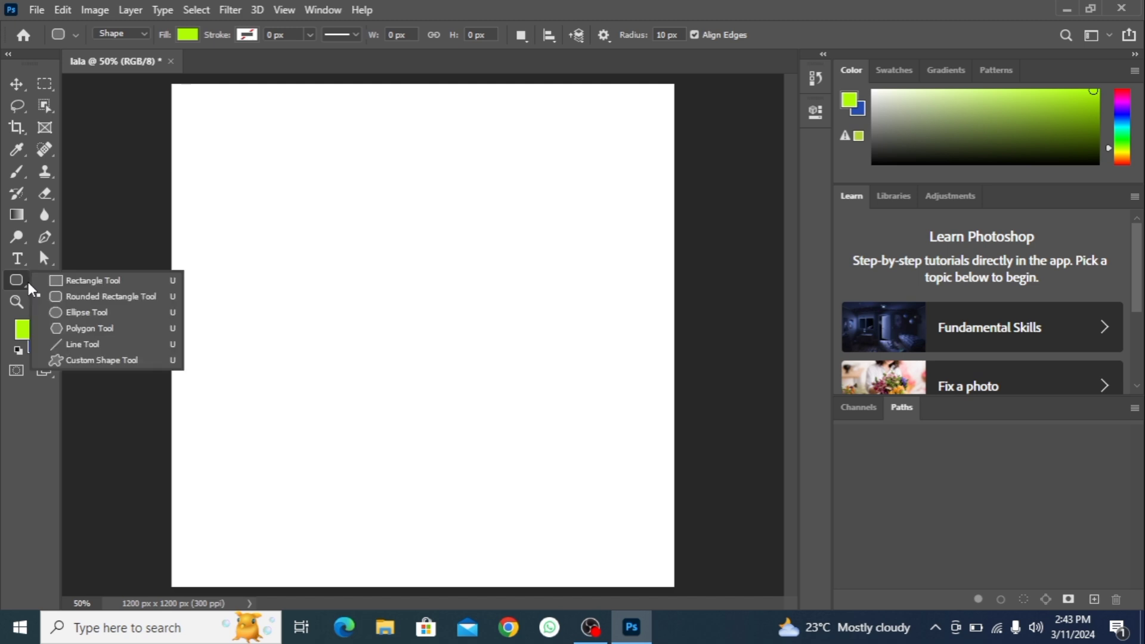
{"action": "left_click", "coordinate": [80, 361]}
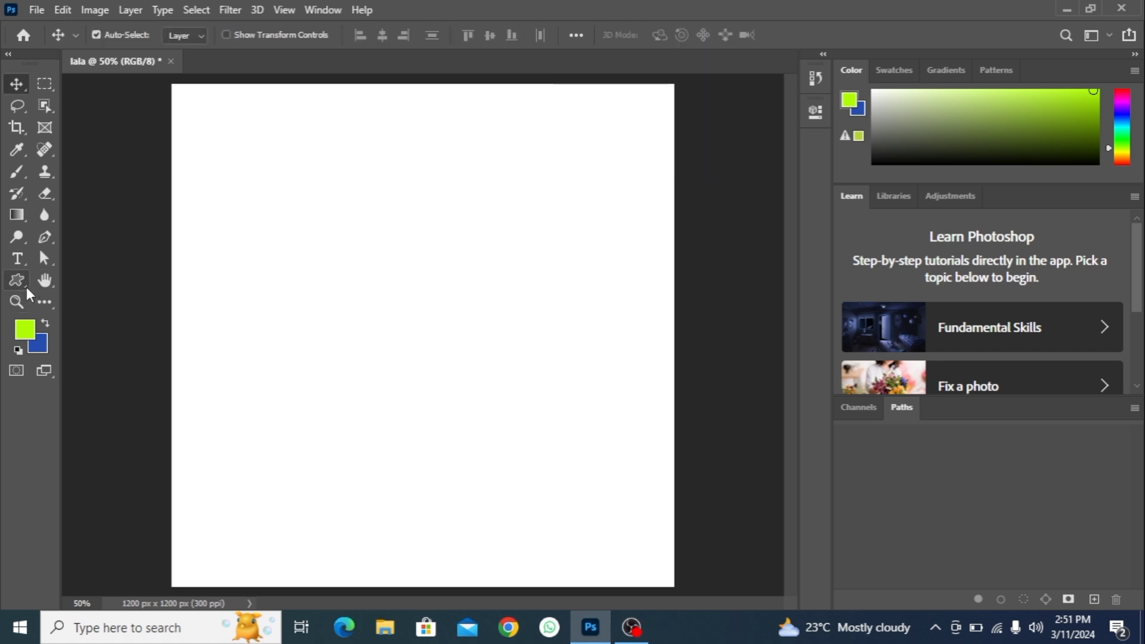
{"action": "left_click", "coordinate": [26, 288]}
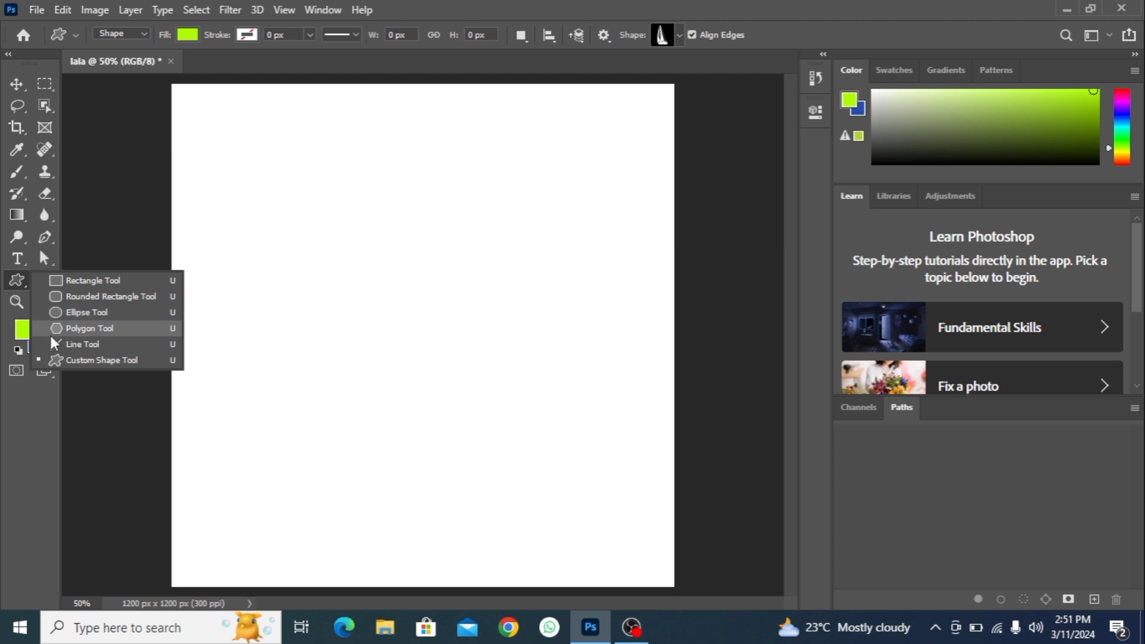
{"action": "left_click", "coordinate": [52, 360]}
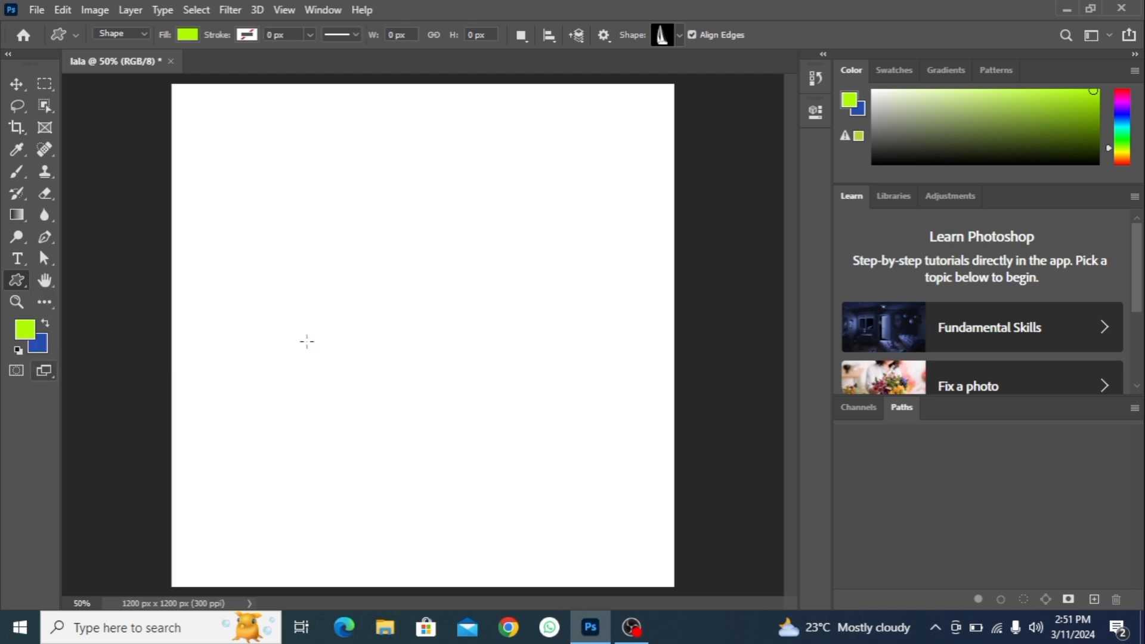
Draw a 508 × 596 px lime green sailboat custom shape in the canvas centre.
{"action": "left_click", "coordinate": [664, 33]}
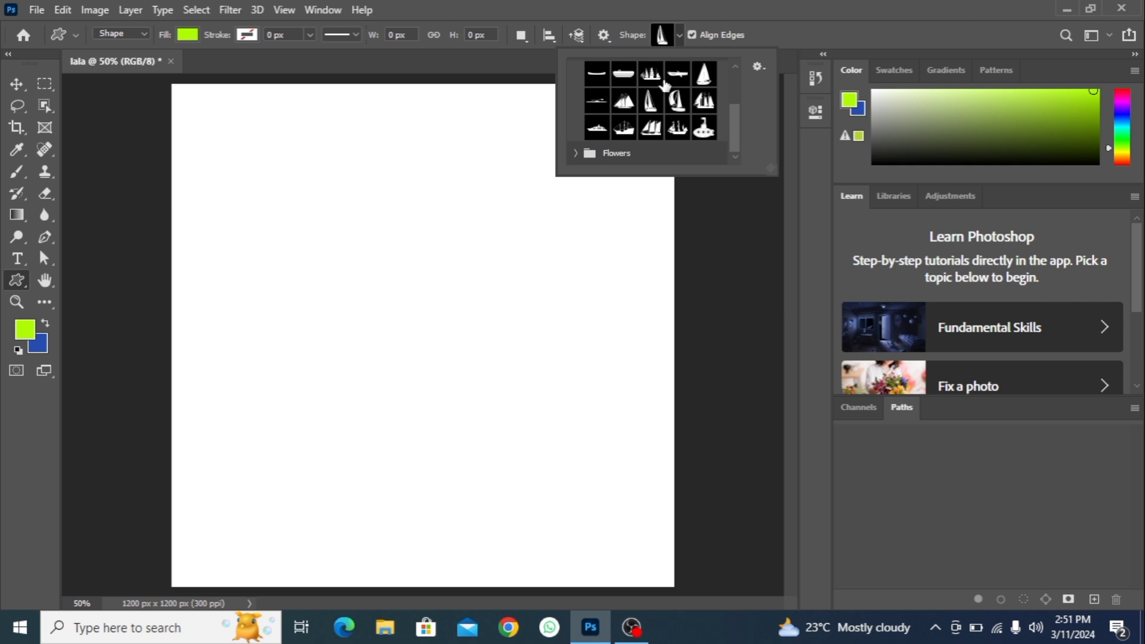
{"action": "left_click", "coordinate": [704, 75]}
{"action": "left_click_drag", "start_coordinate": [277, 163], "coordinate": [488, 410]}
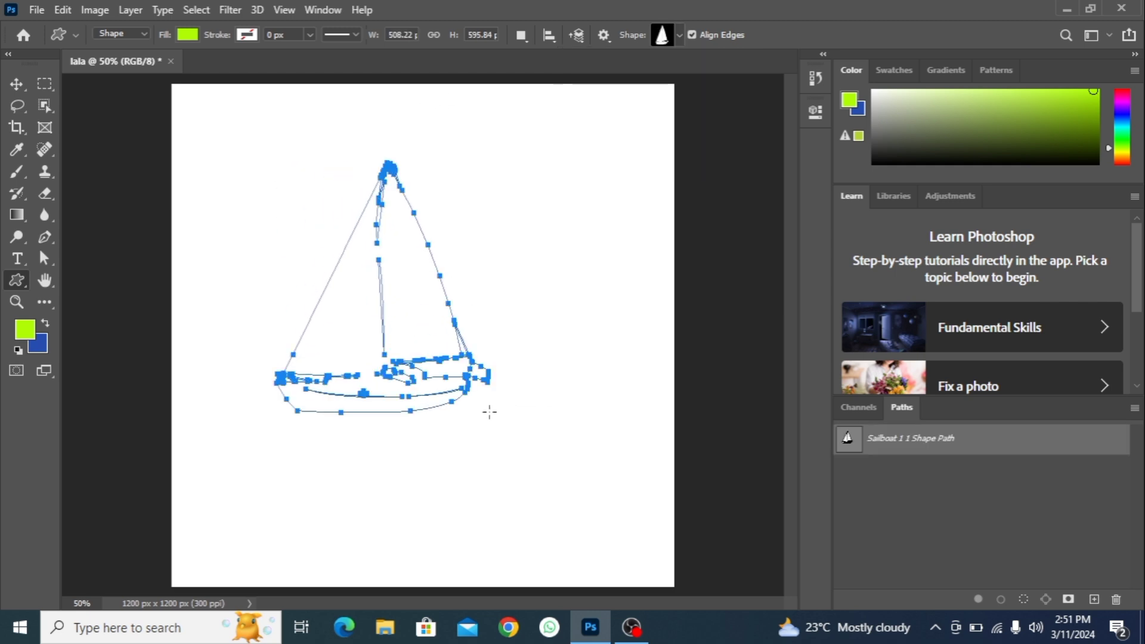
{"action": "left_click", "coordinate": [512, 469]}
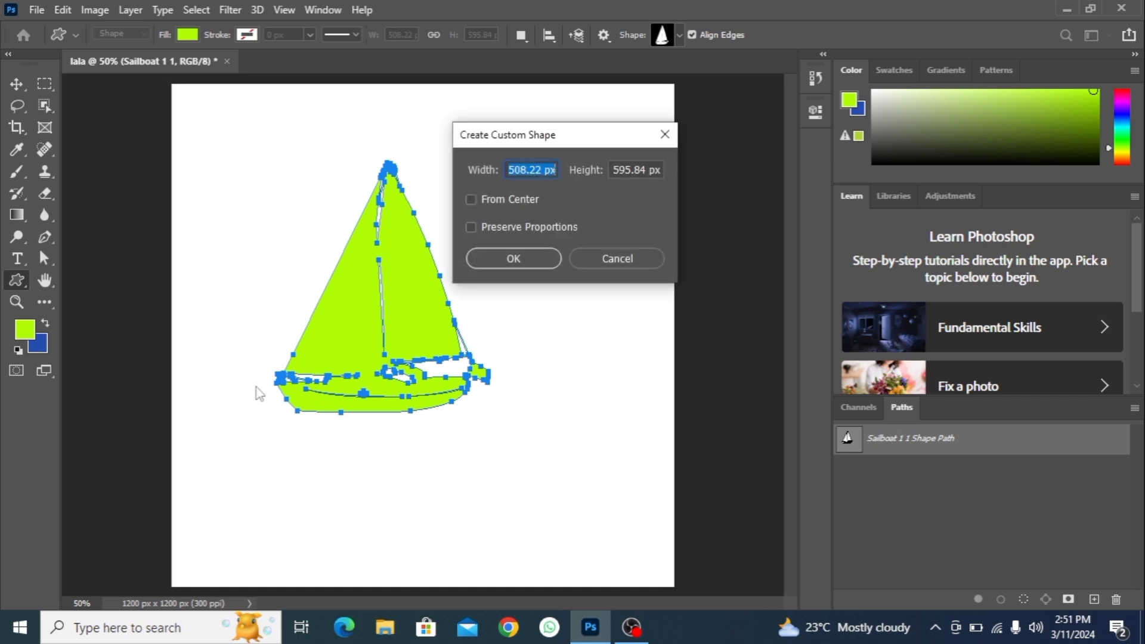
{"action": "left_click", "coordinate": [617, 258]}
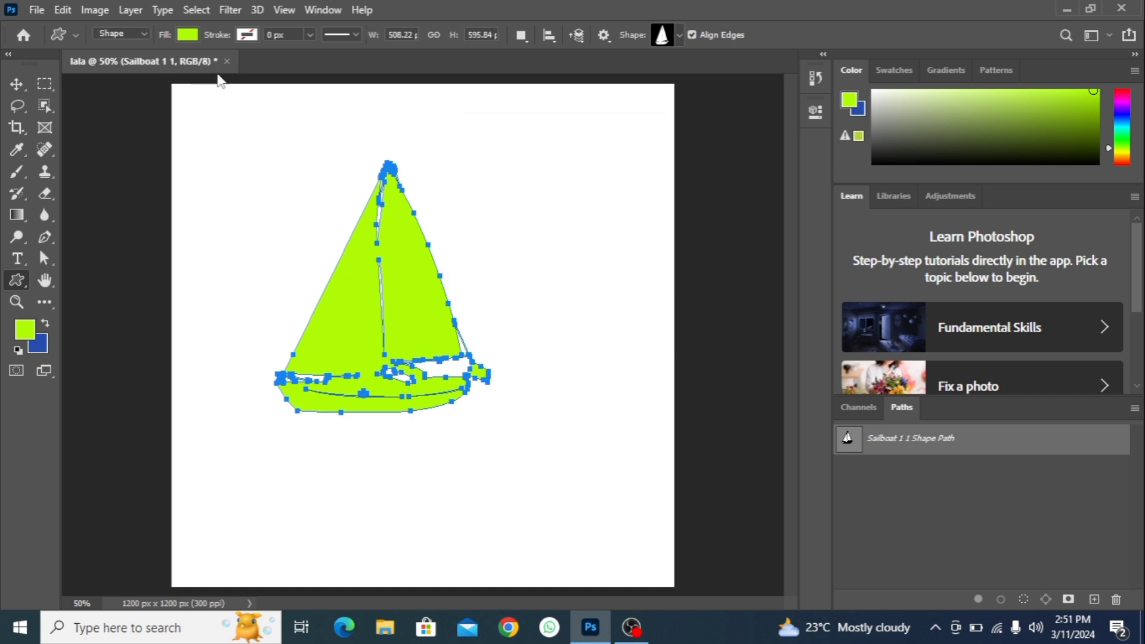
Give the sailboat a thick 48.35 px black stroke.
{"action": "left_click", "coordinate": [247, 35]}
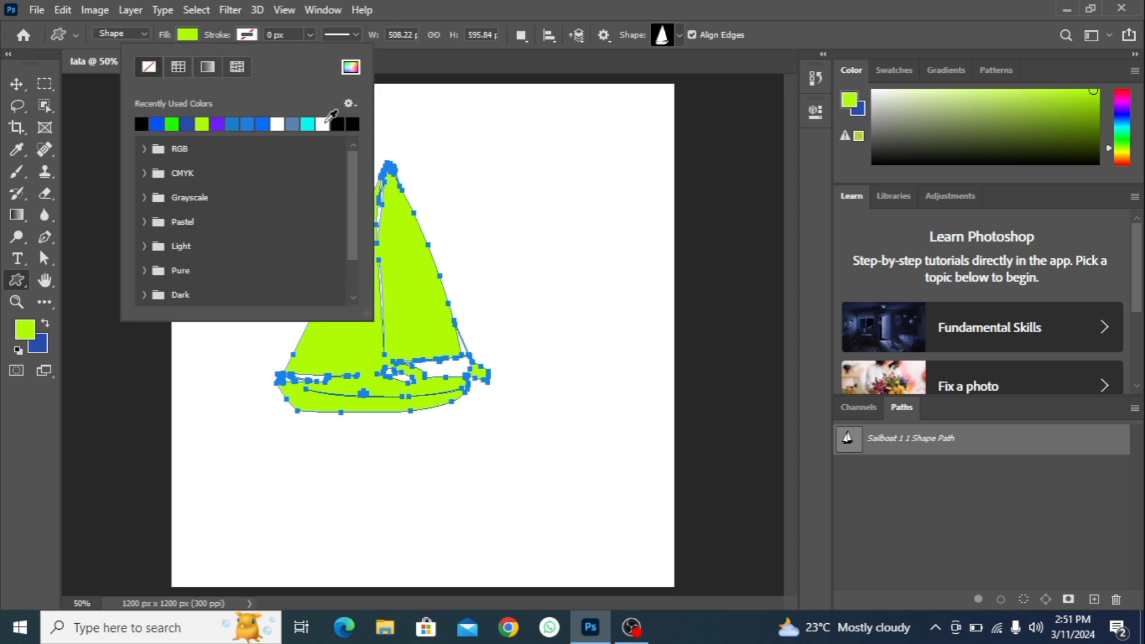
{"action": "left_click", "coordinate": [323, 124]}
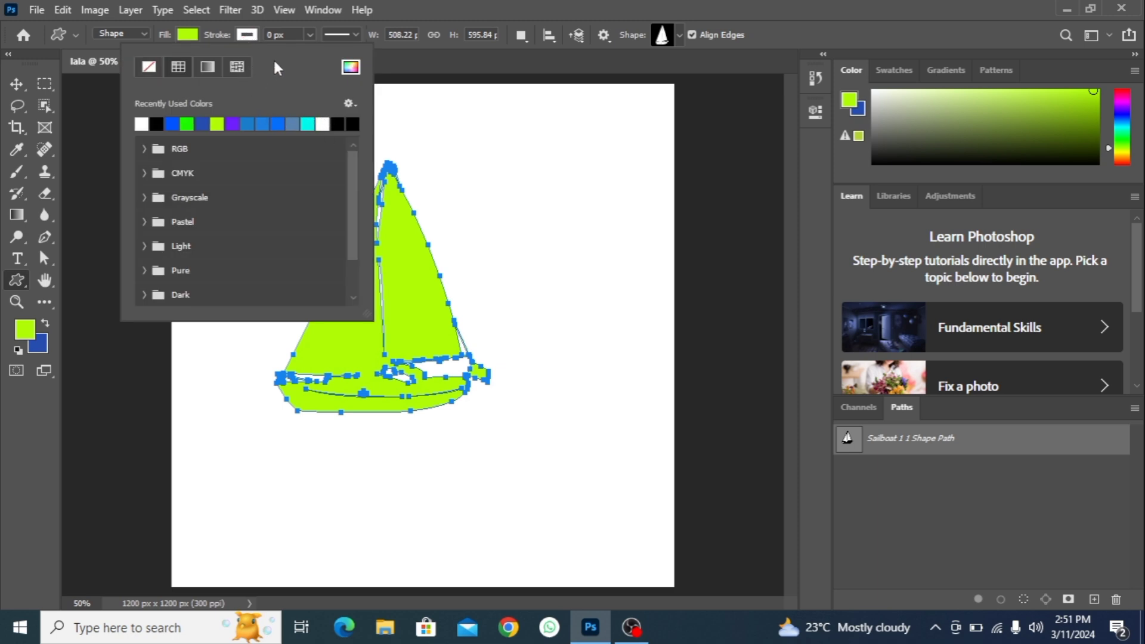
{"action": "left_click", "coordinate": [306, 26]}
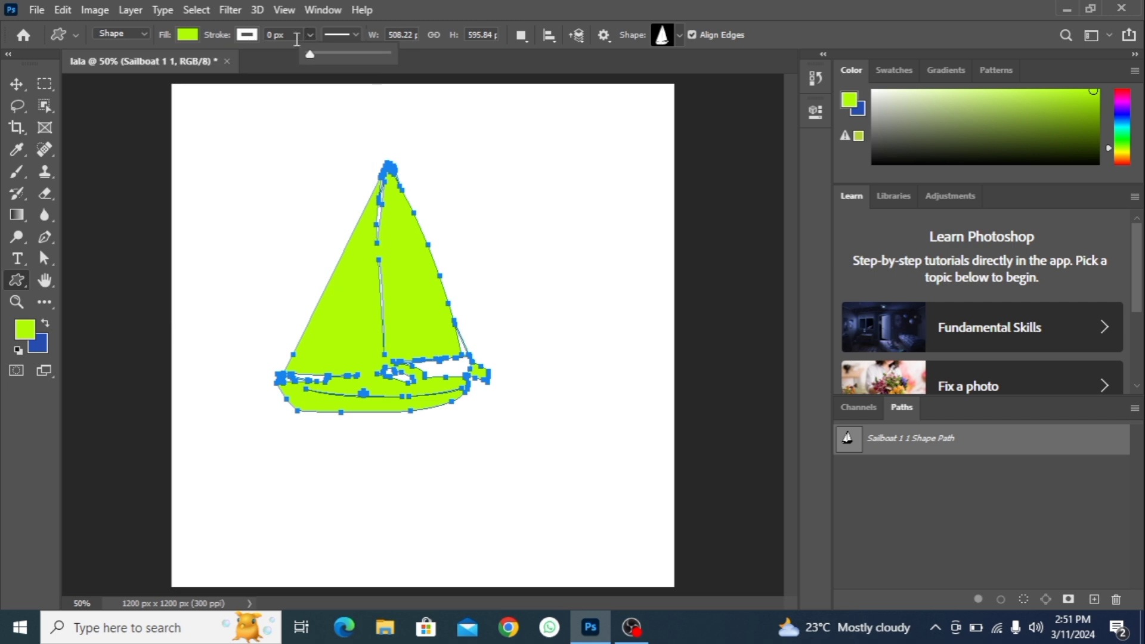
{"action": "left_click_drag", "start_coordinate": [309, 51], "coordinate": [342, 53]}
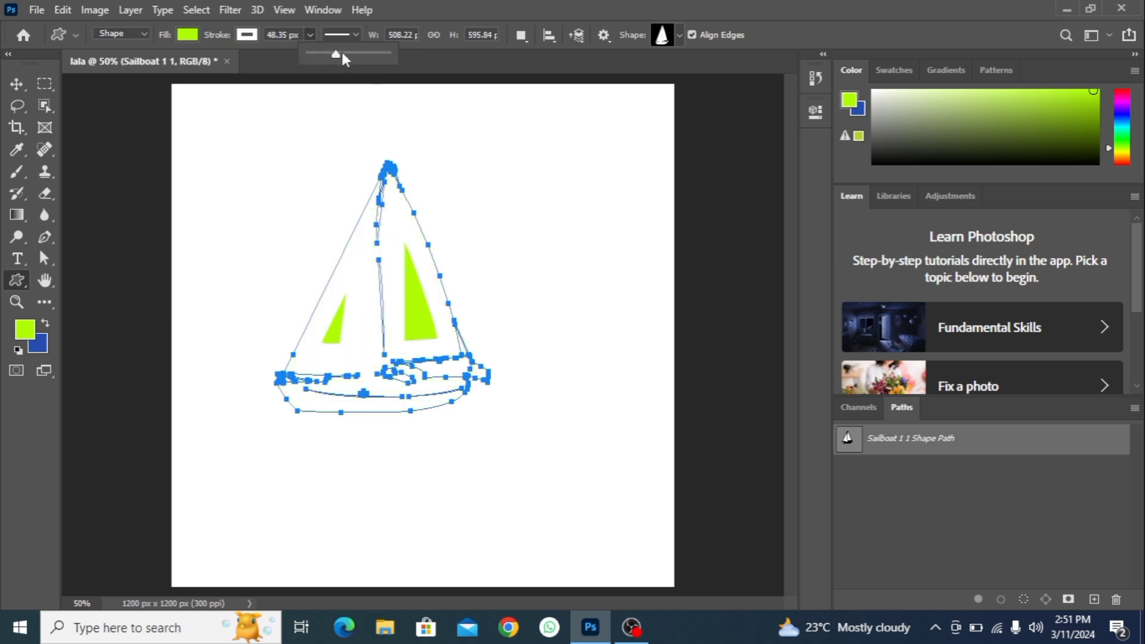
{"action": "left_click", "coordinate": [253, 34]}
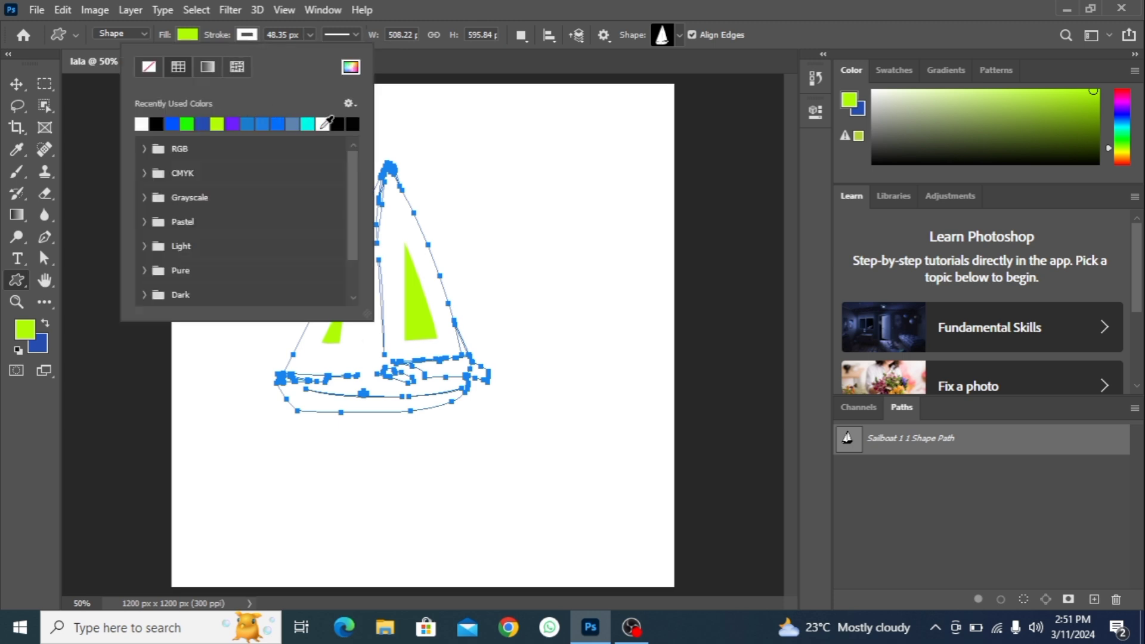
{"action": "left_click", "coordinate": [338, 123]}
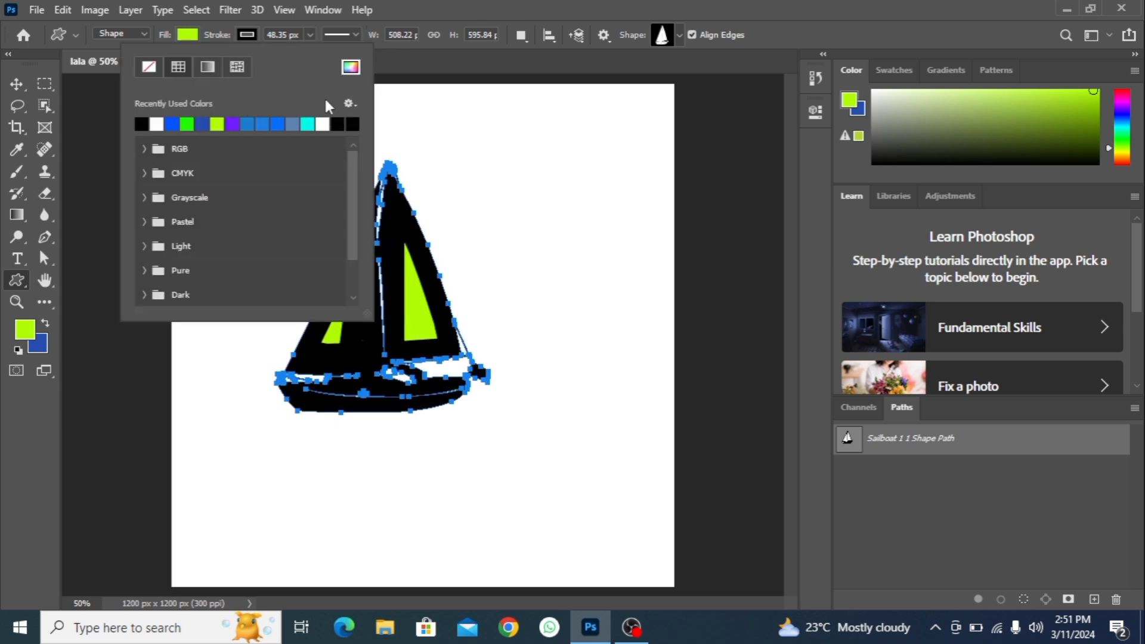
{"action": "left_click", "coordinate": [306, 39]}
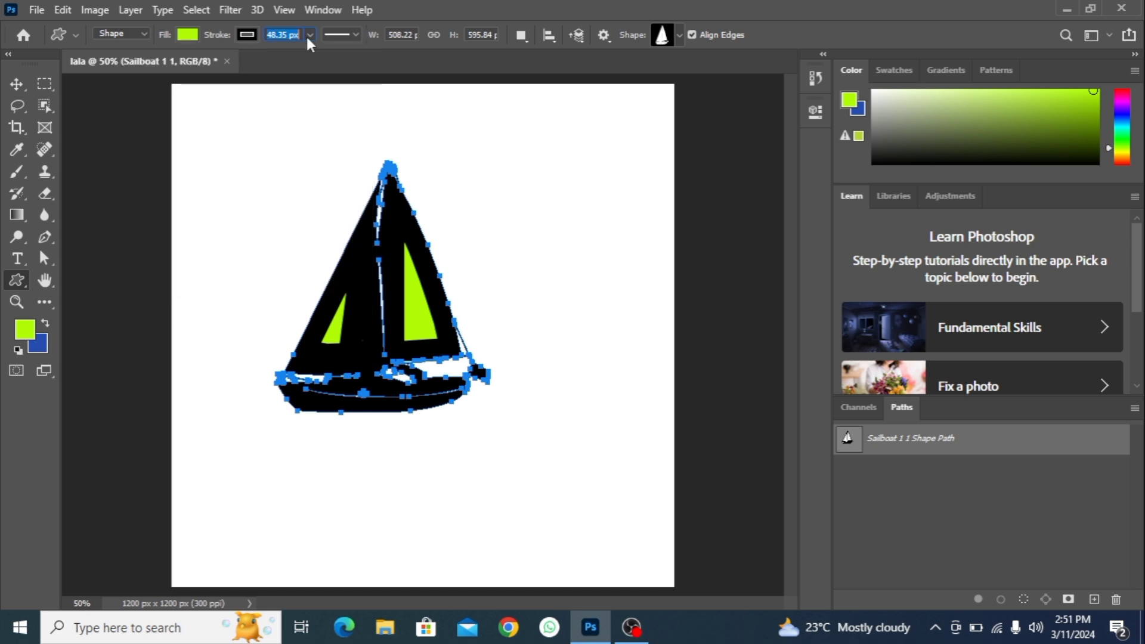
Set the sailboat's stroke width to 12.87 px and dismiss the custom shape dialog.
{"action": "left_click", "coordinate": [309, 38]}
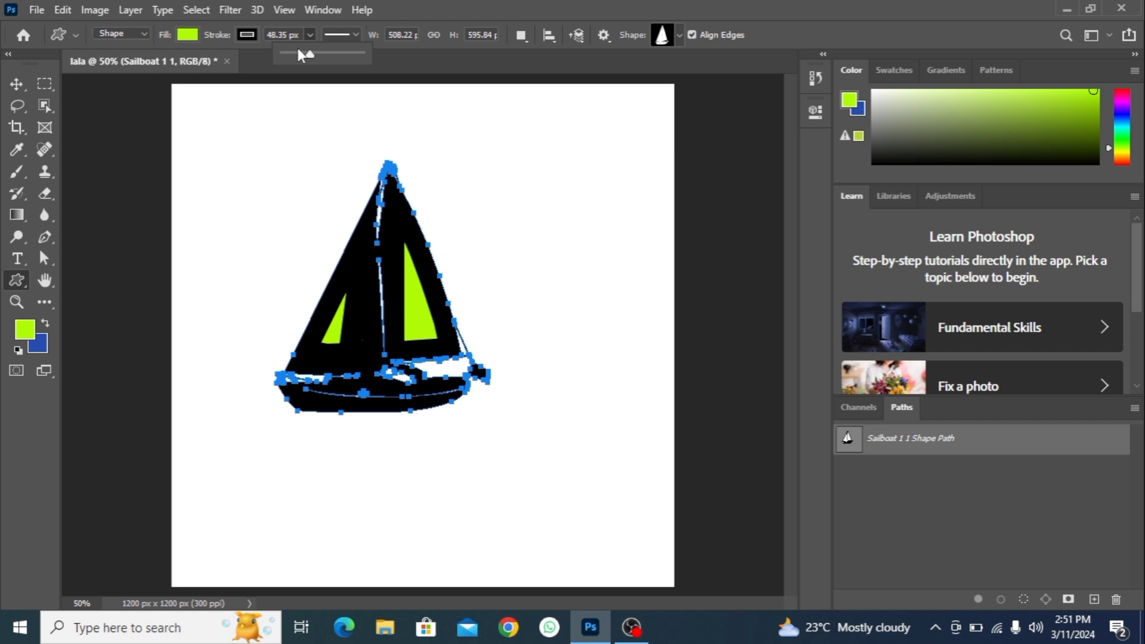
{"action": "mouse_move", "coordinate": [300, 55]}
{"action": "left_mouse_down"}
{"action": "mouse_move", "coordinate": [309, 60]}
{"action": "mouse_move", "coordinate": [296, 60]}
{"action": "left_mouse_up"}
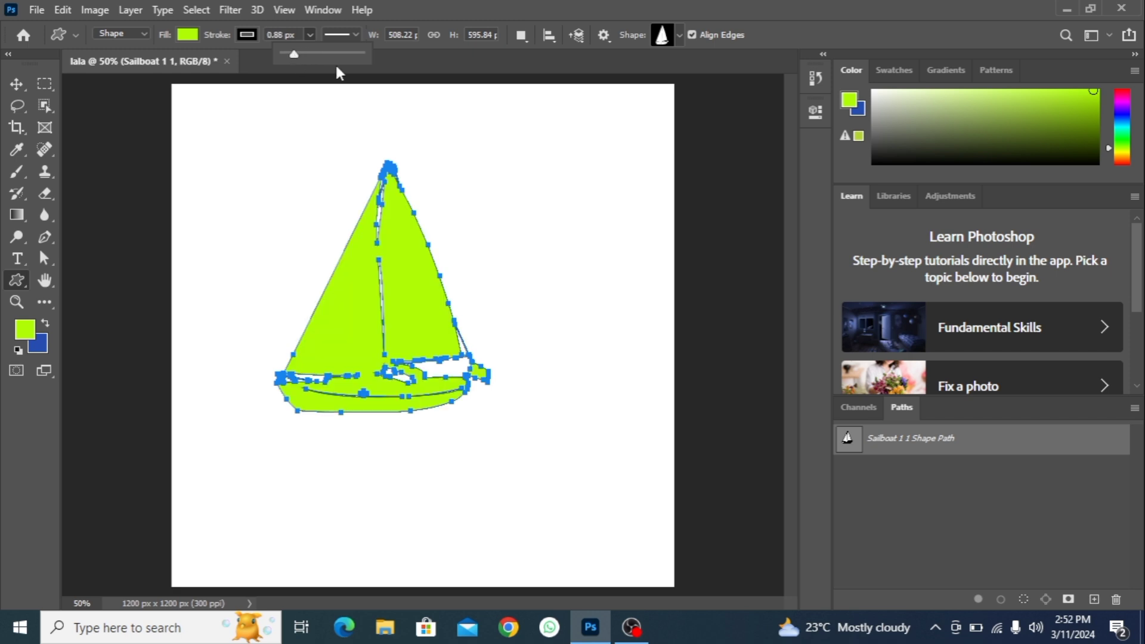
{"action": "left_click_drag", "start_coordinate": [294, 56], "coordinate": [300, 57]}
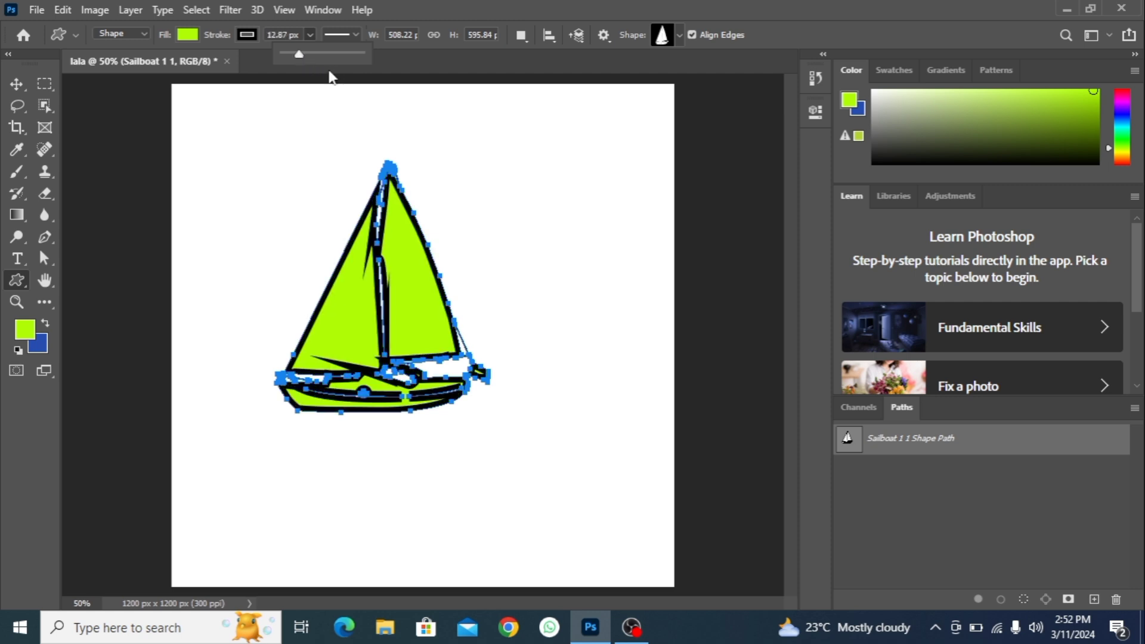
{"action": "left_click", "coordinate": [442, 187]}
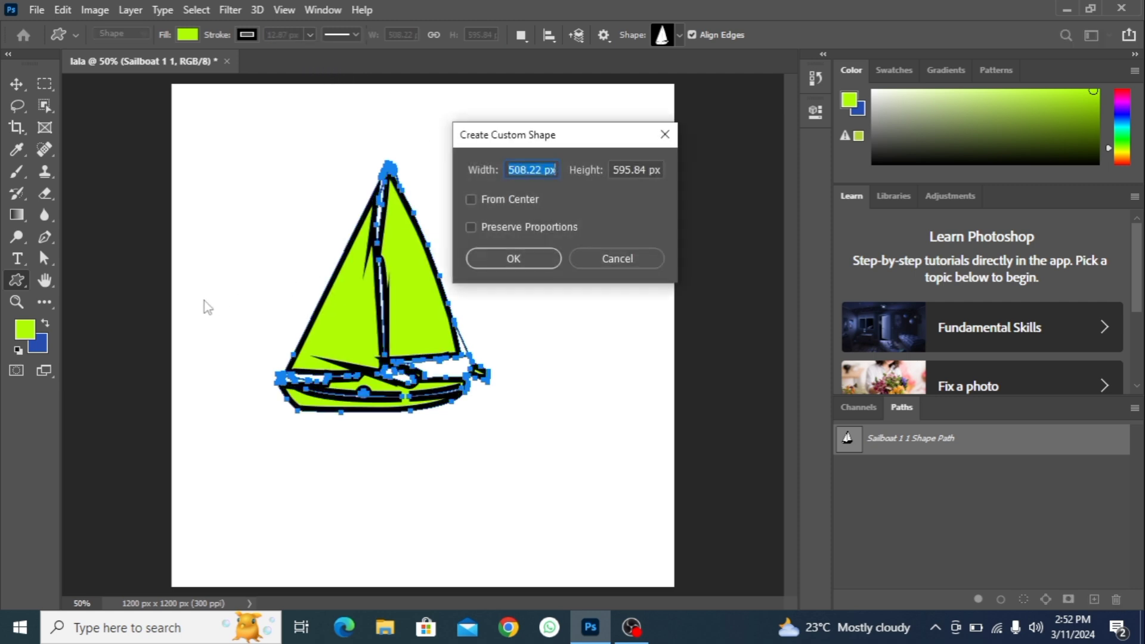
{"action": "left_click", "coordinate": [611, 266]}
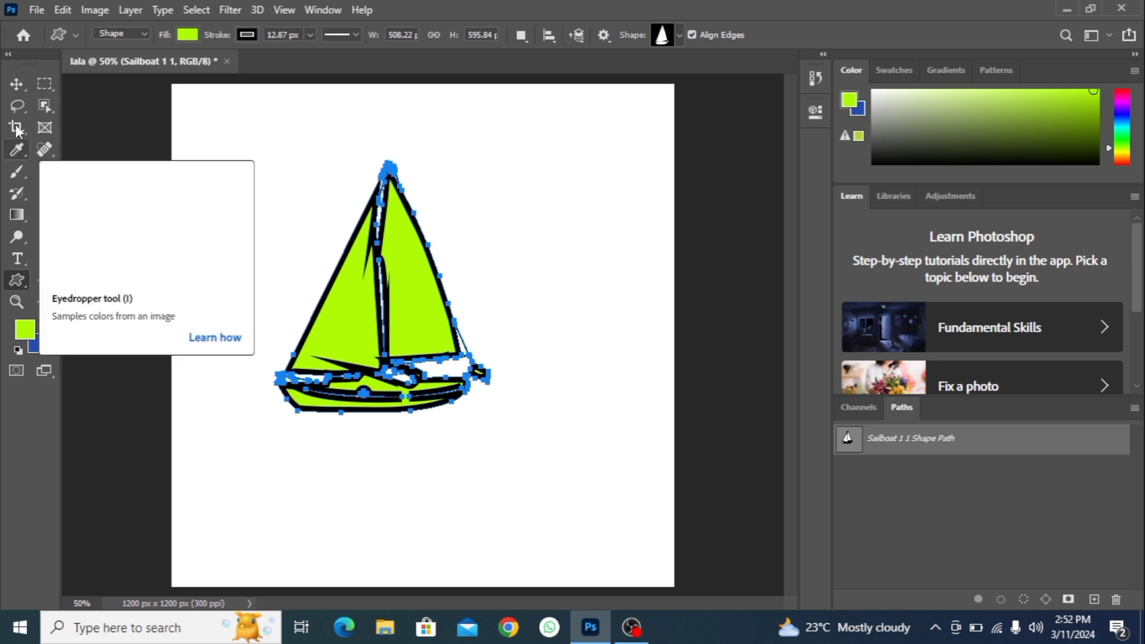
Move the sailboat around the canvas with the Move tool, then delete its layer.
{"action": "left_click", "coordinate": [15, 85]}
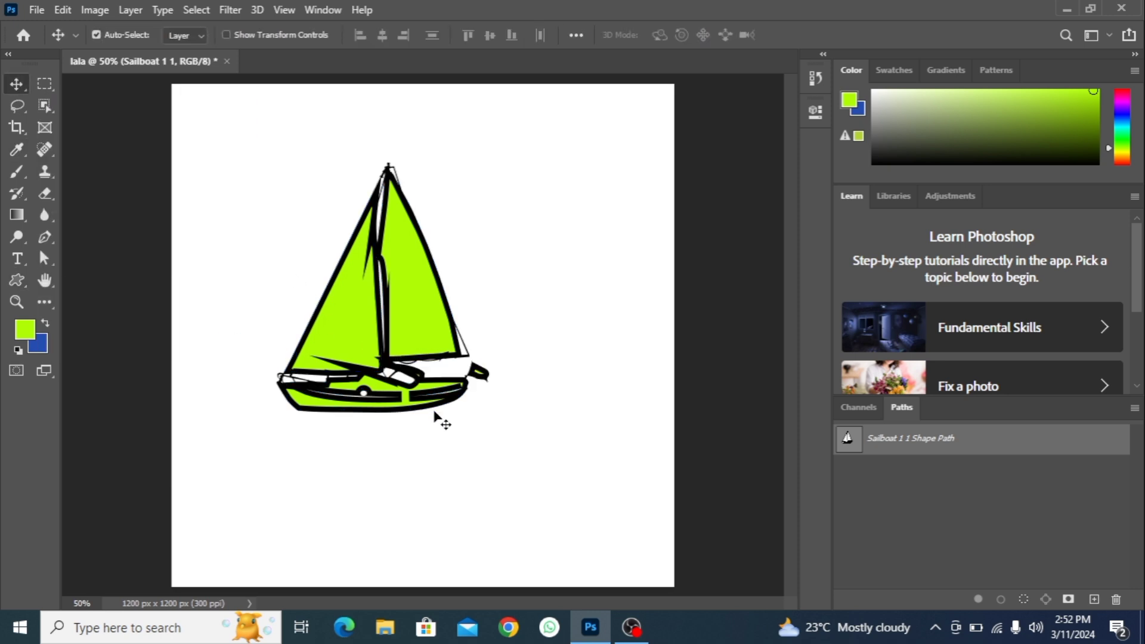
{"action": "left_click_drag", "start_coordinate": [410, 377], "coordinate": [400, 349]}
{"action": "left_click_drag", "start_coordinate": [416, 405], "coordinate": [287, 339]}
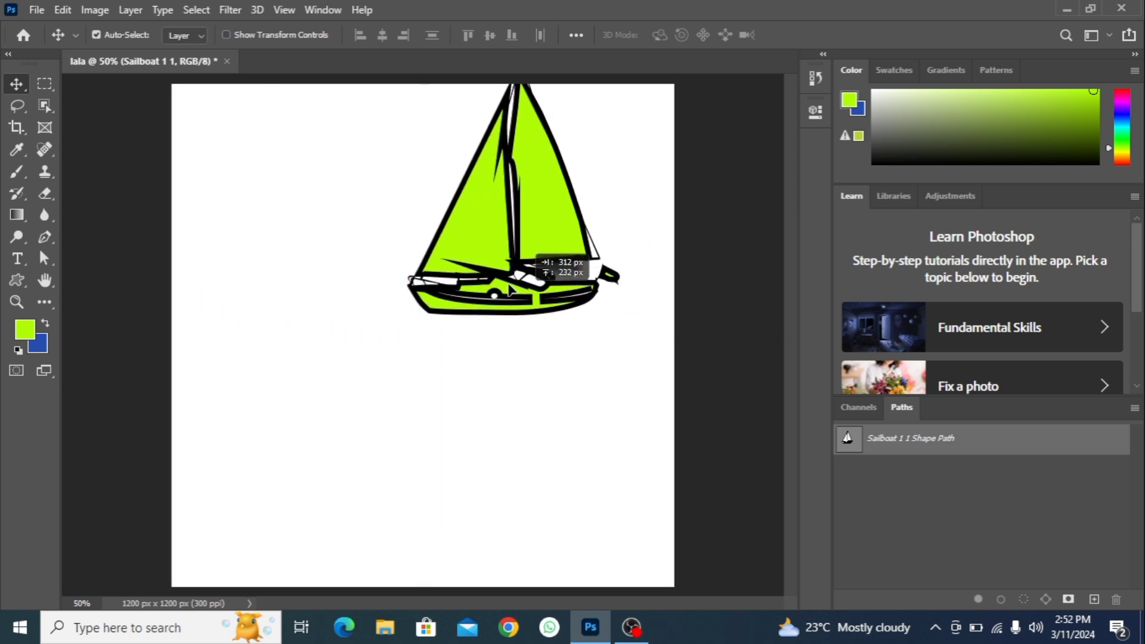
{"action": "mouse_move", "coordinate": [287, 339]}
{"action": "left_mouse_down"}
{"action": "mouse_move", "coordinate": [510, 414]}
{"action": "mouse_move", "coordinate": [381, 371]}
{"action": "left_mouse_up"}
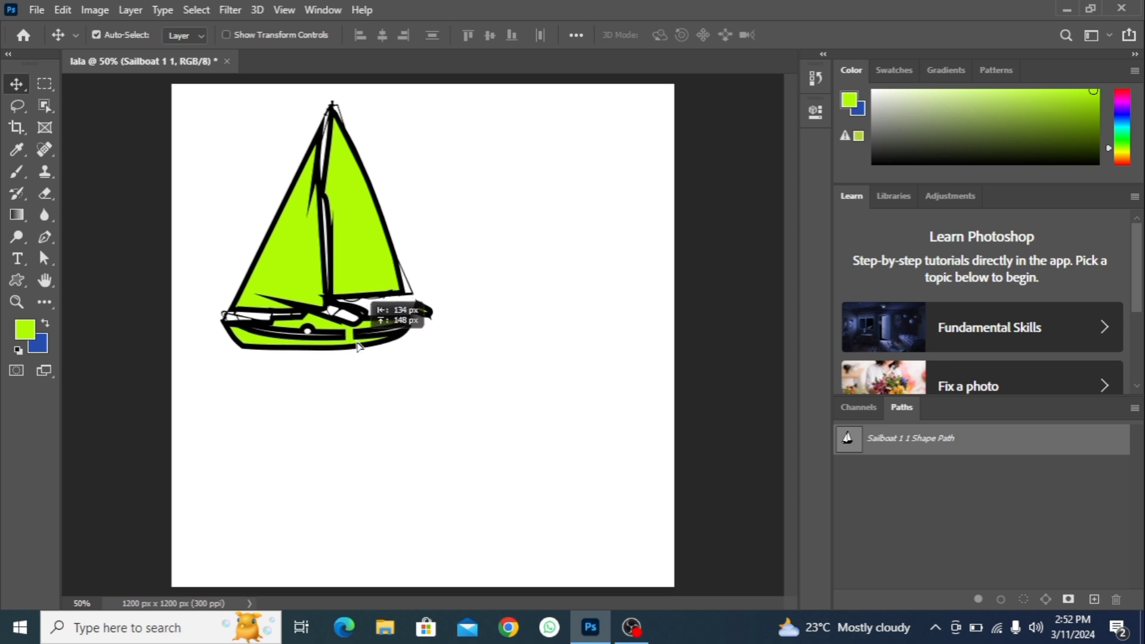
{"action": "left_click_drag", "start_coordinate": [381, 371], "coordinate": [361, 344]}
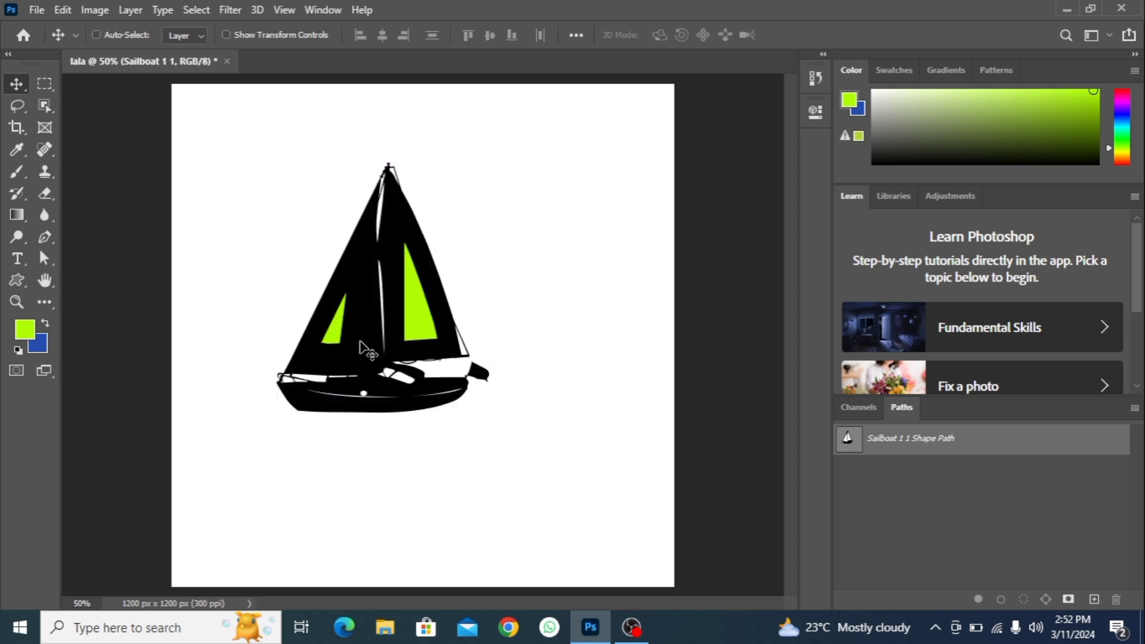
{"action": "key", "text": "Delete"}
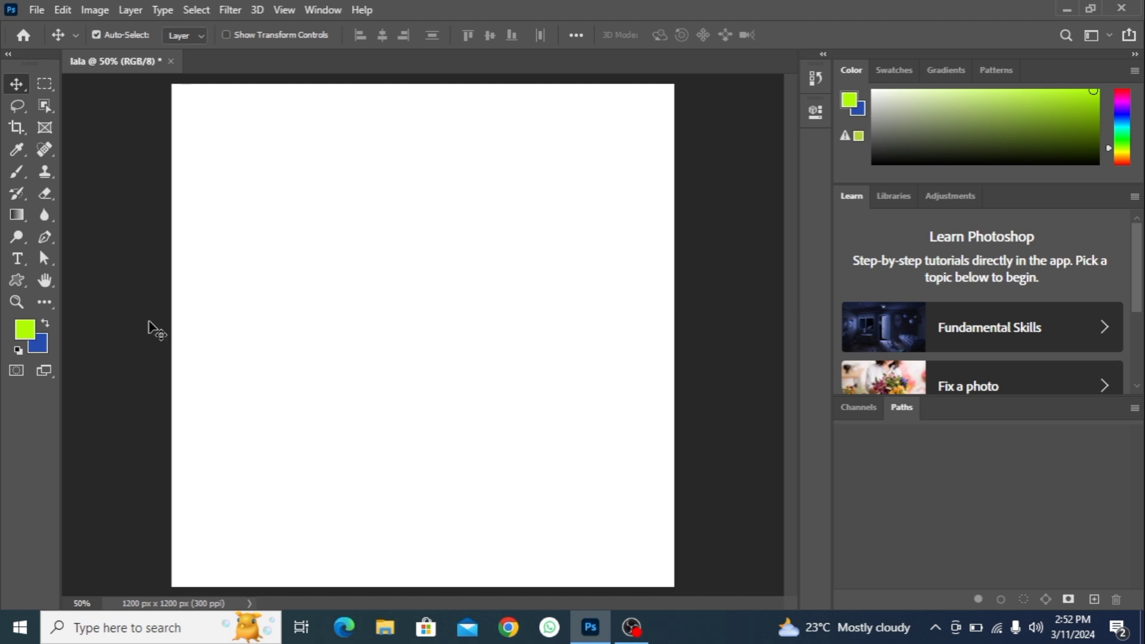
Draw a 670 × 406 px lime green rectangle in the canvas's upper-left.
{"action": "left_click", "coordinate": [24, 281]}
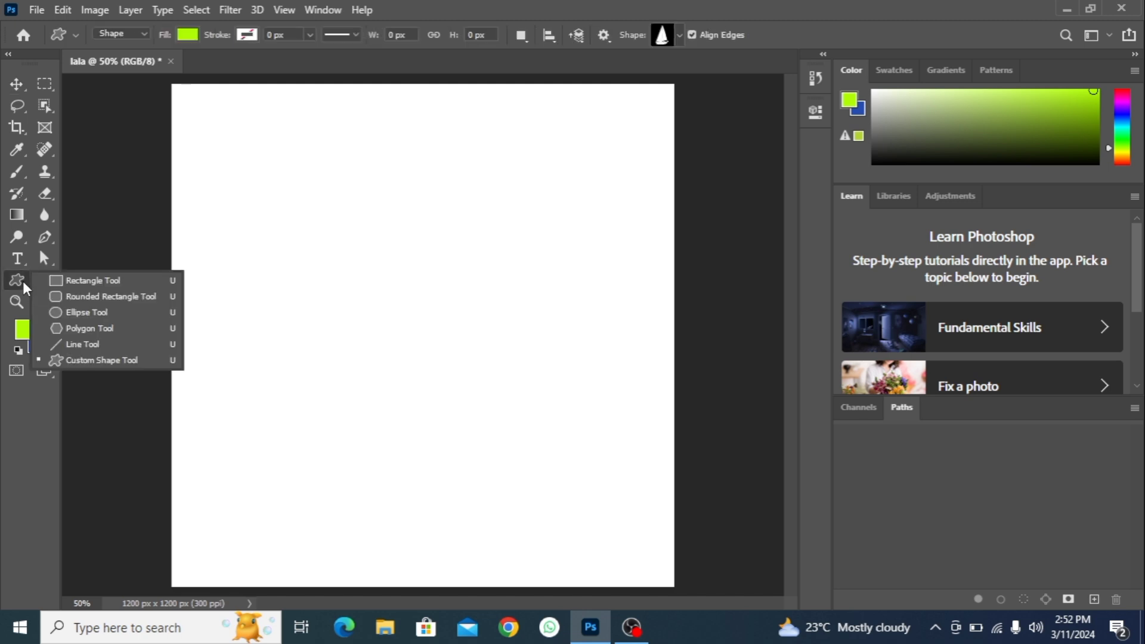
{"action": "key", "text": "Escape"}
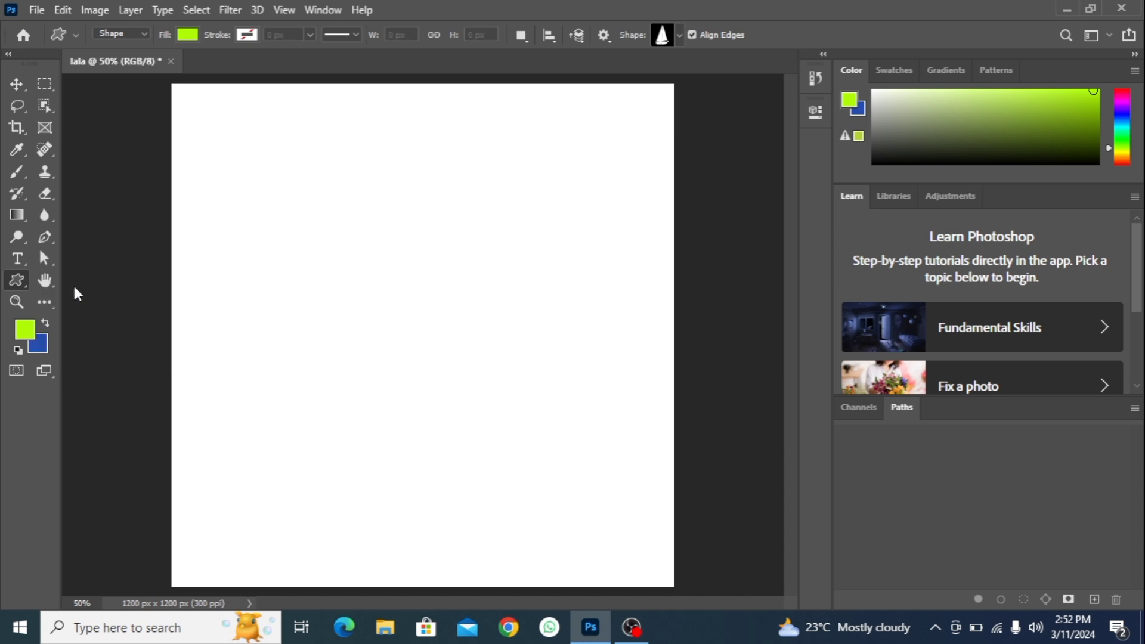
{"action": "key", "text": "shift+u"}
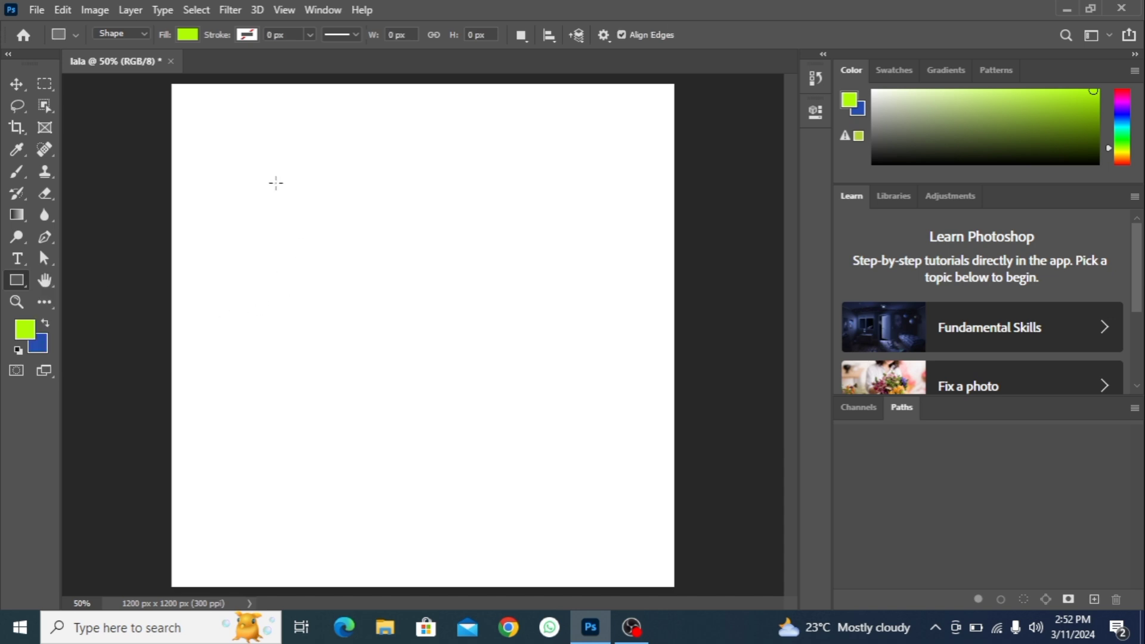
{"action": "left_click_drag", "start_coordinate": [276, 183], "coordinate": [556, 353]}
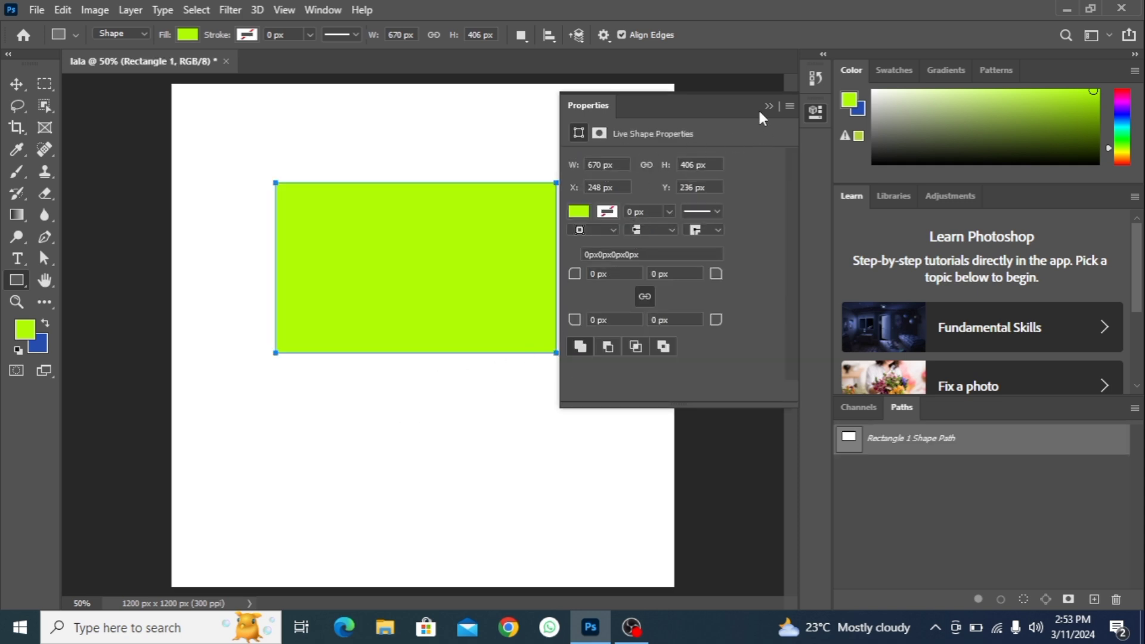
{"action": "left_click", "coordinate": [766, 107]}
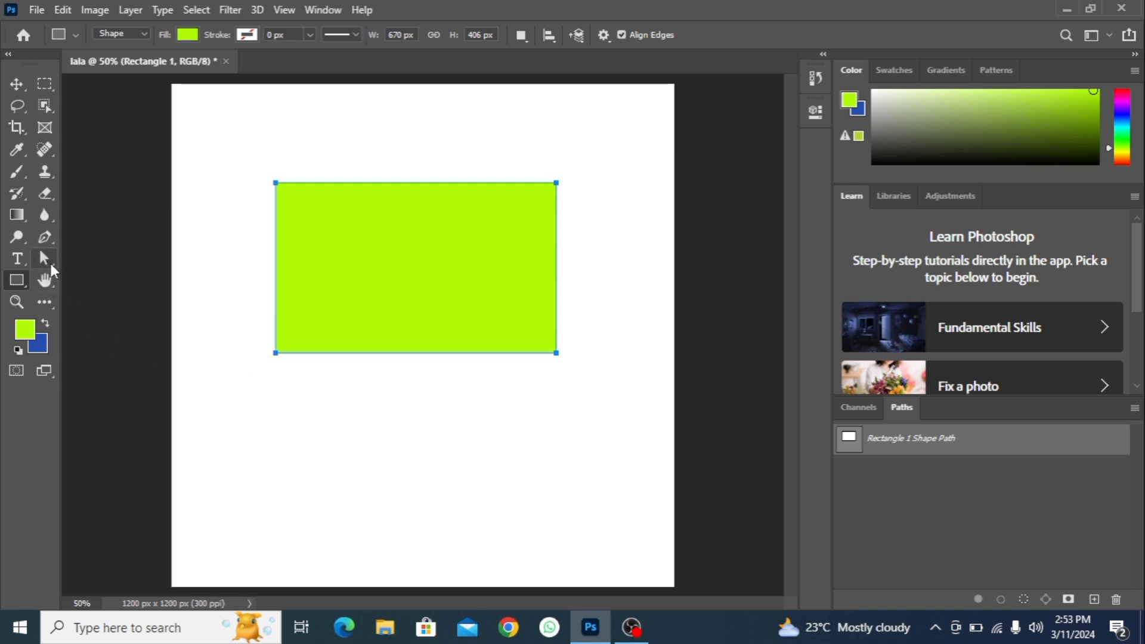
Use the Direct Selection tool to select the rectangle's bottom-left corner point.
{"action": "left_click", "coordinate": [44, 260]}
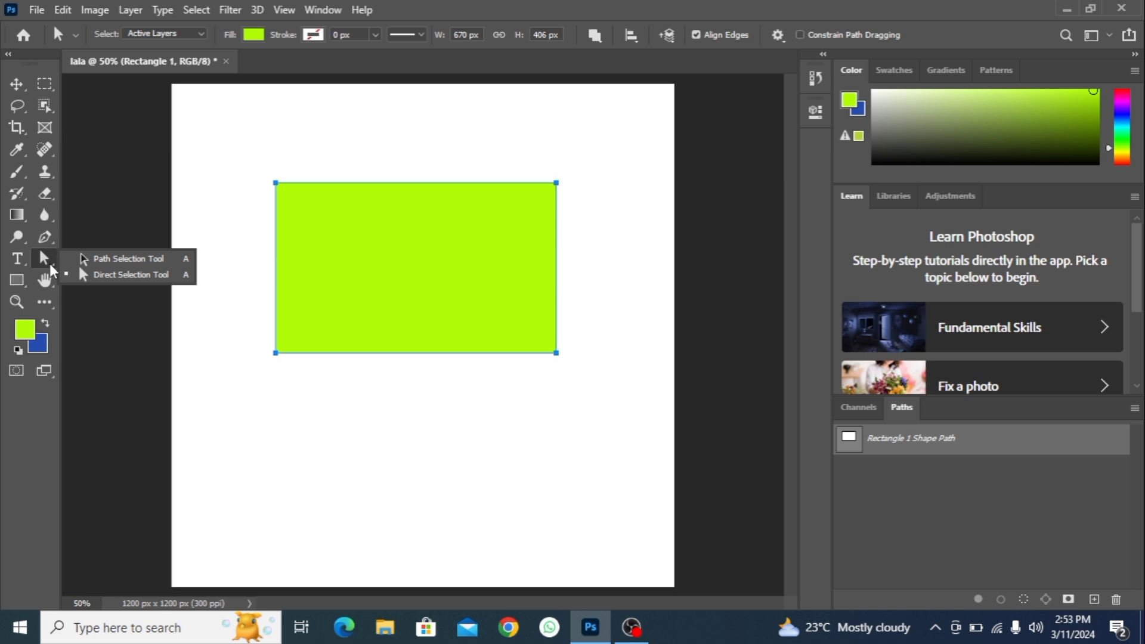
{"action": "left_click", "coordinate": [81, 278]}
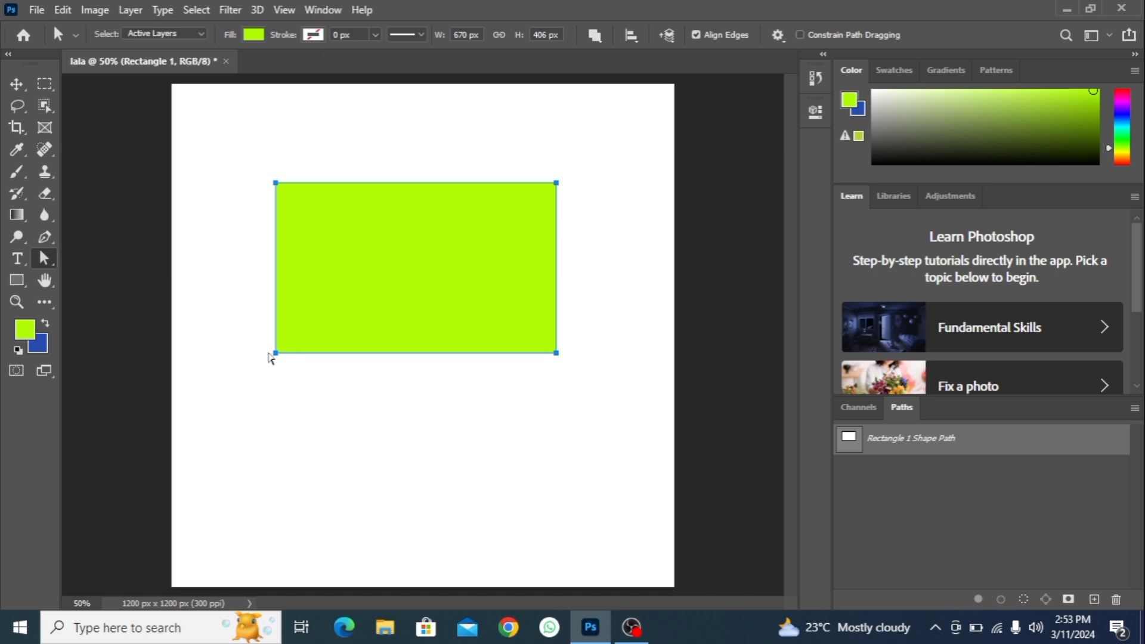
{"action": "left_click", "coordinate": [274, 358]}
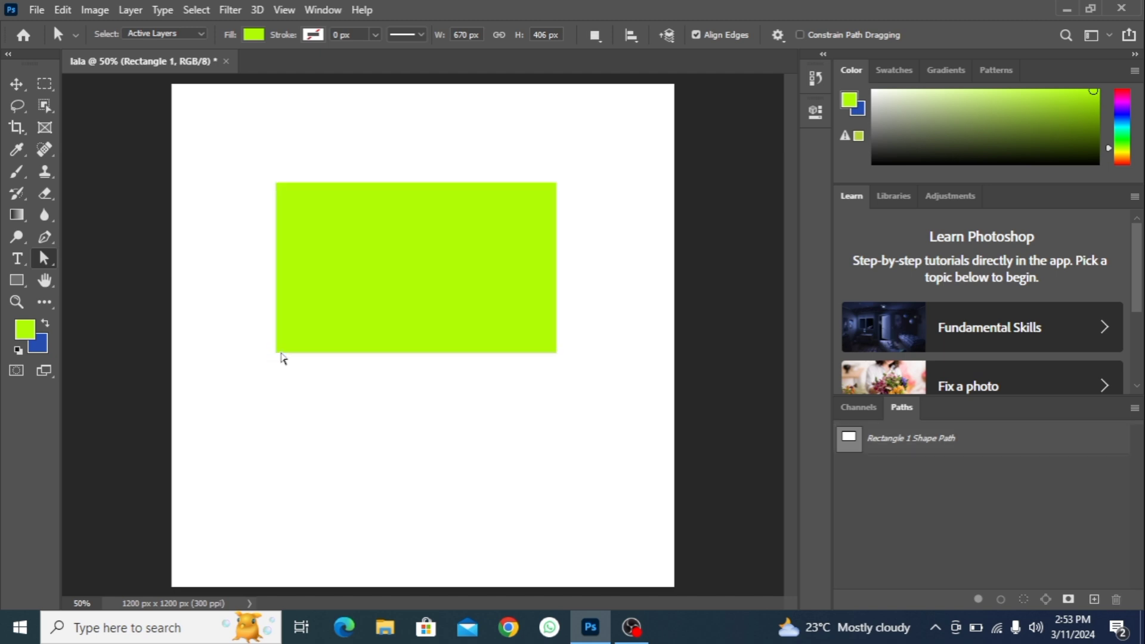
{"action": "left_click", "coordinate": [282, 356]}
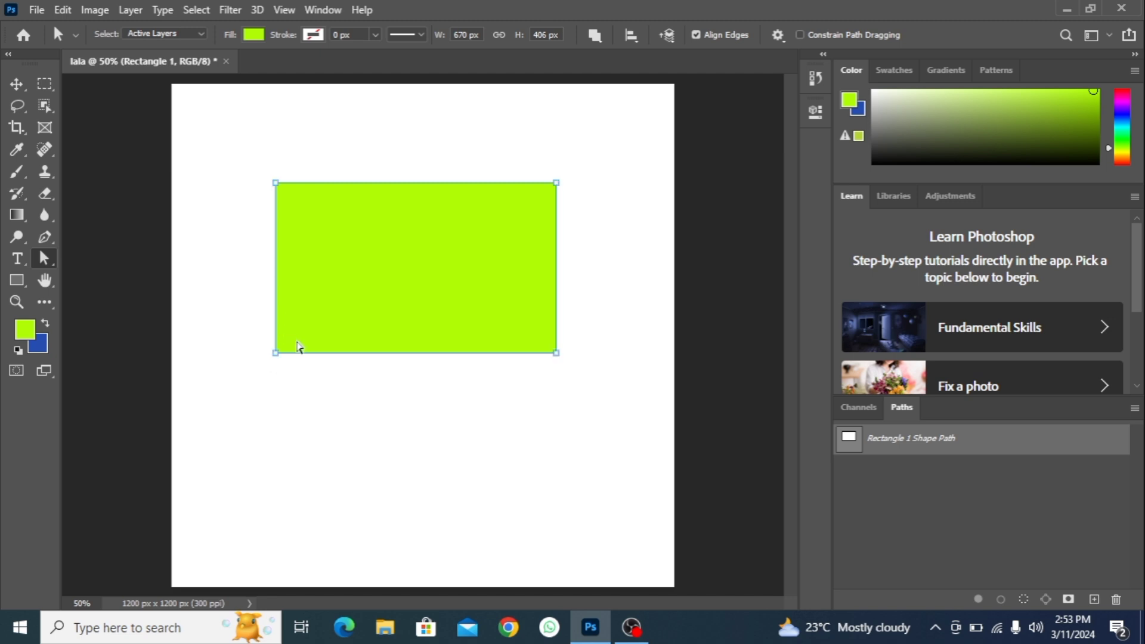
{"action": "left_click", "coordinate": [275, 354]}
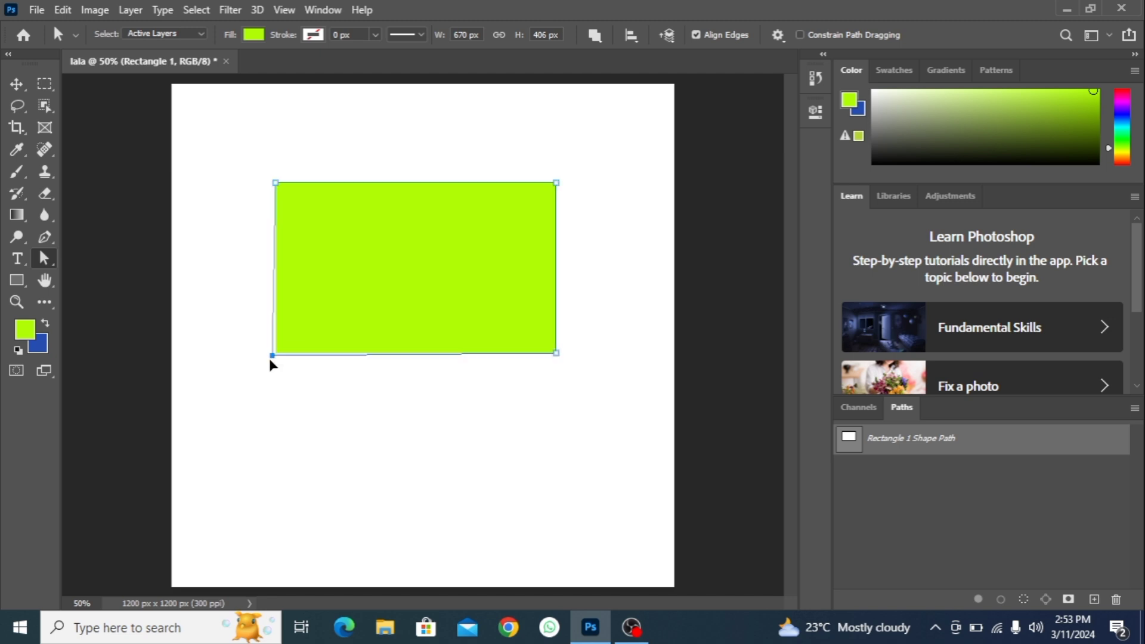
Drag the rectangle's corners into an irregular path shape, then undo the reshaping.
{"action": "left_click_drag", "start_coordinate": [276, 356], "coordinate": [191, 390]}
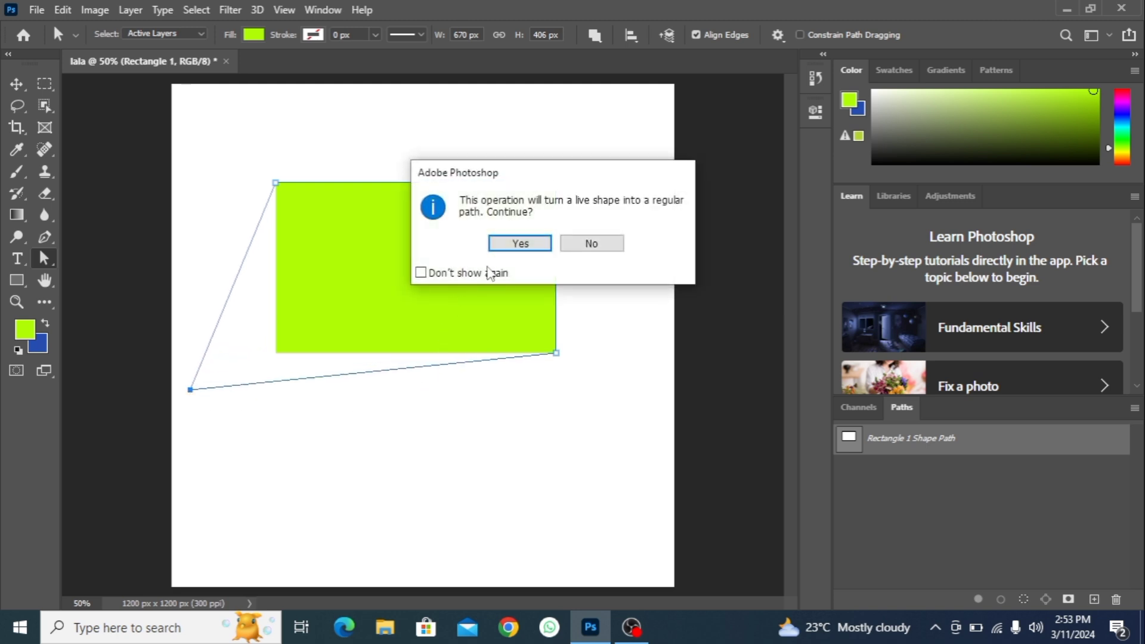
{"action": "left_click", "coordinate": [509, 249]}
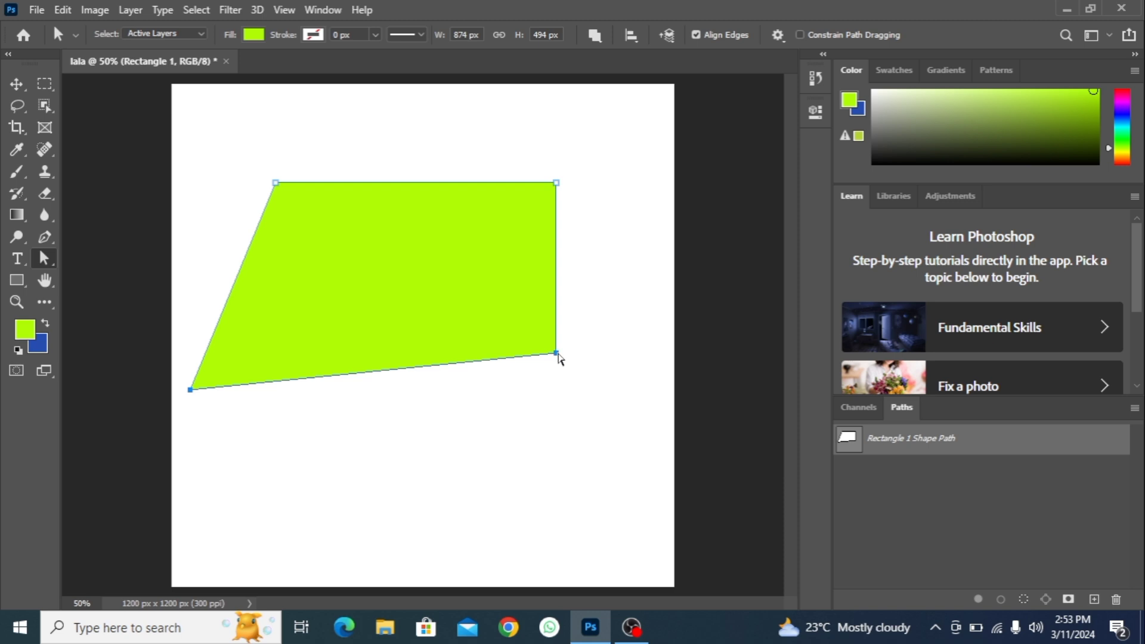
{"action": "left_click_drag", "start_coordinate": [556, 354], "coordinate": [648, 405]}
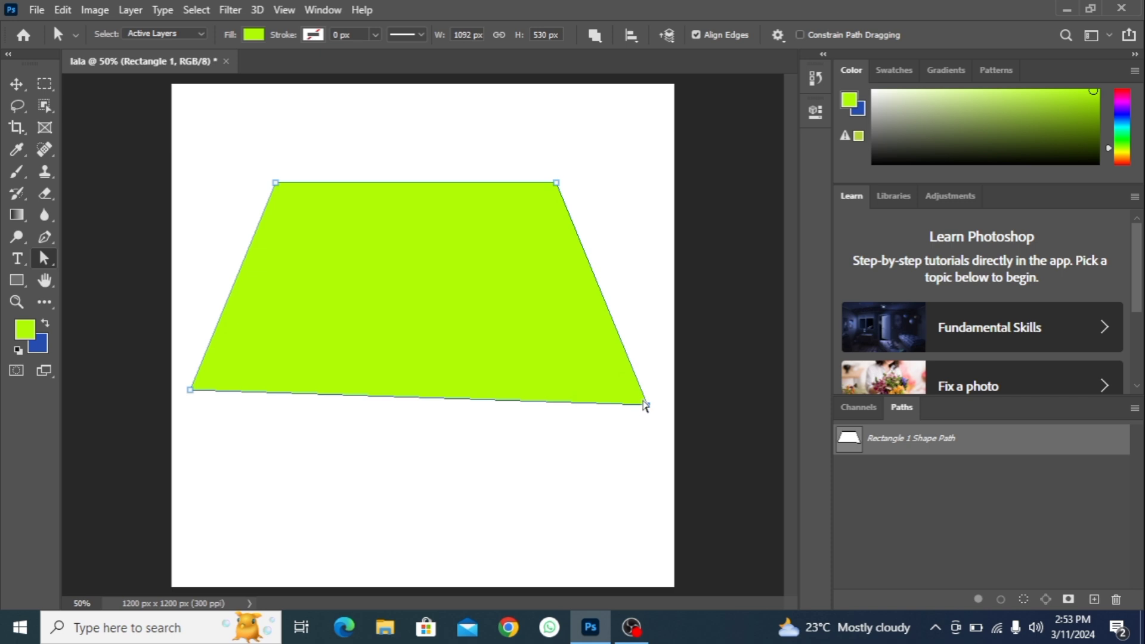
{"action": "left_click_drag", "start_coordinate": [645, 405], "coordinate": [388, 326]}
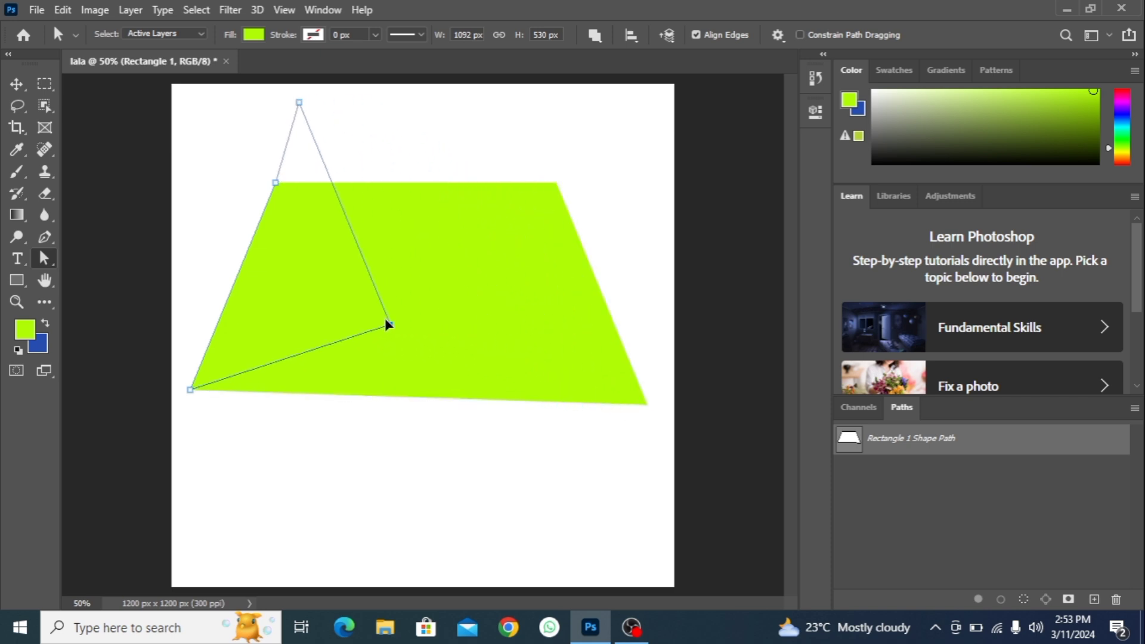
{"action": "mouse_move", "coordinate": [389, 325]}
{"action": "left_mouse_down"}
{"action": "mouse_move", "coordinate": [455, 340]}
{"action": "mouse_move", "coordinate": [522, 268]}
{"action": "mouse_move", "coordinate": [445, 297]}
{"action": "mouse_move", "coordinate": [616, 435]}
{"action": "mouse_move", "coordinate": [642, 378]}
{"action": "mouse_move", "coordinate": [591, 376]}
{"action": "left_mouse_up"}
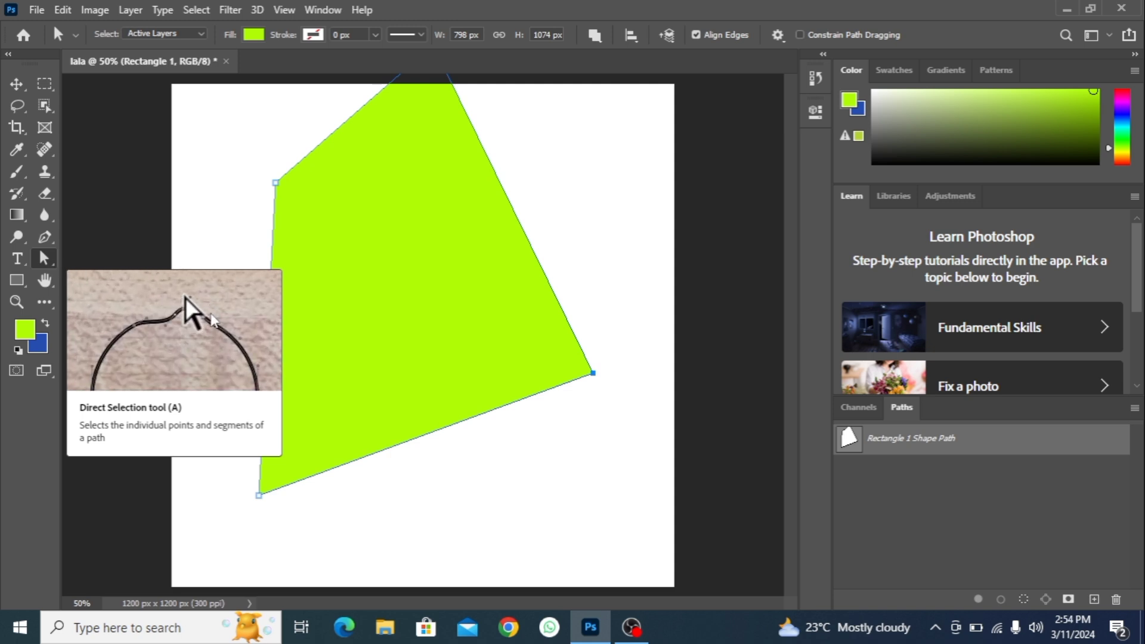
{"action": "key", "text": "ctrl+z"}
{"action": "key", "text": "ctrl+z"}
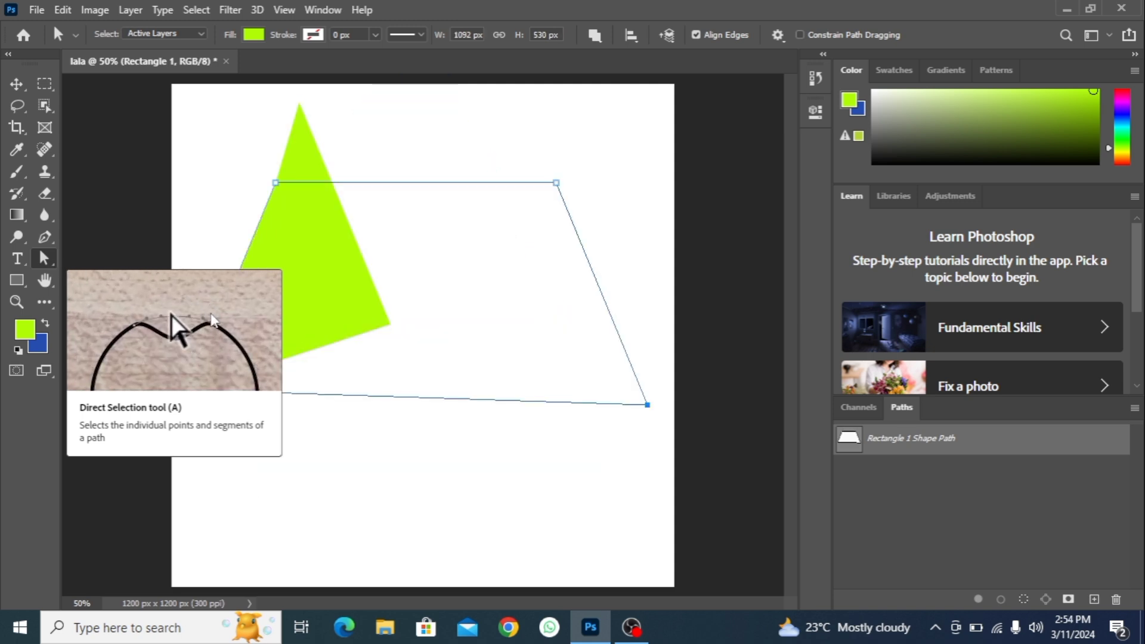
{"action": "key", "text": "ctrl+z"}
{"action": "key", "text": "ctrl+z"}
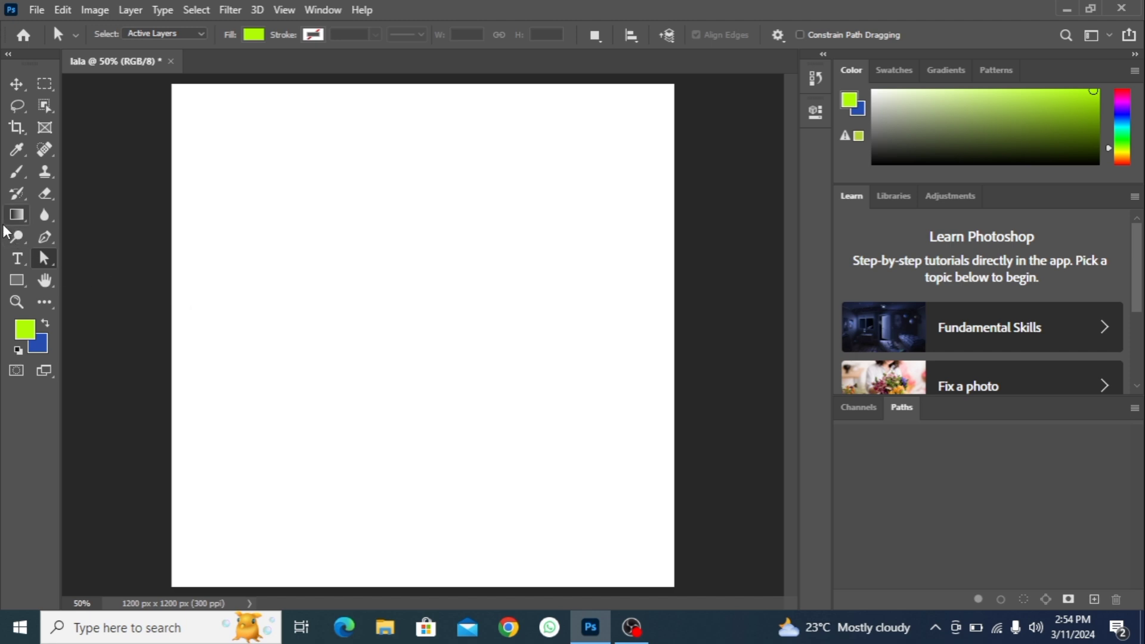
Add horizontal text near the canvas top, replacing the placeholder with 'mr panha'.
{"action": "left_click", "coordinate": [22, 267]}
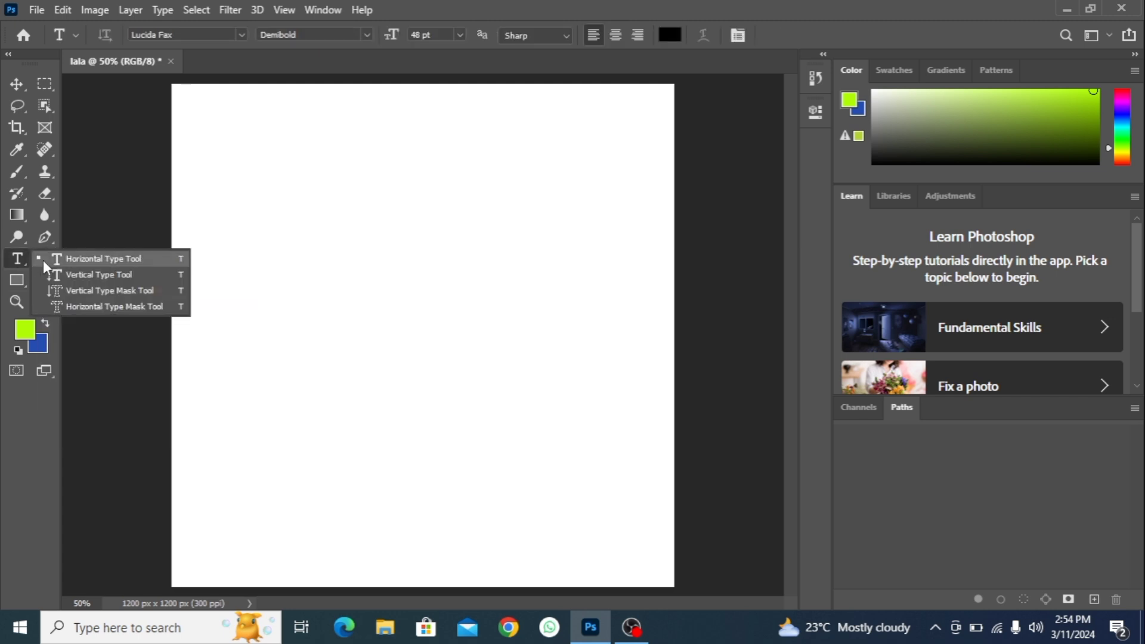
{"action": "left_click", "coordinate": [44, 262]}
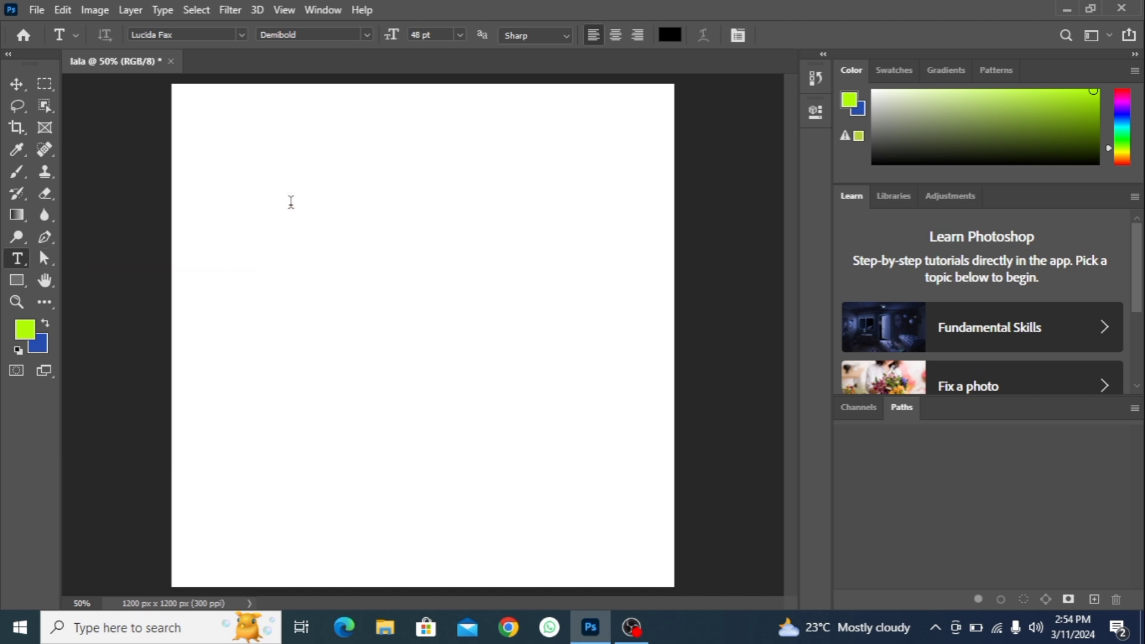
{"action": "left_click", "coordinate": [291, 202]}
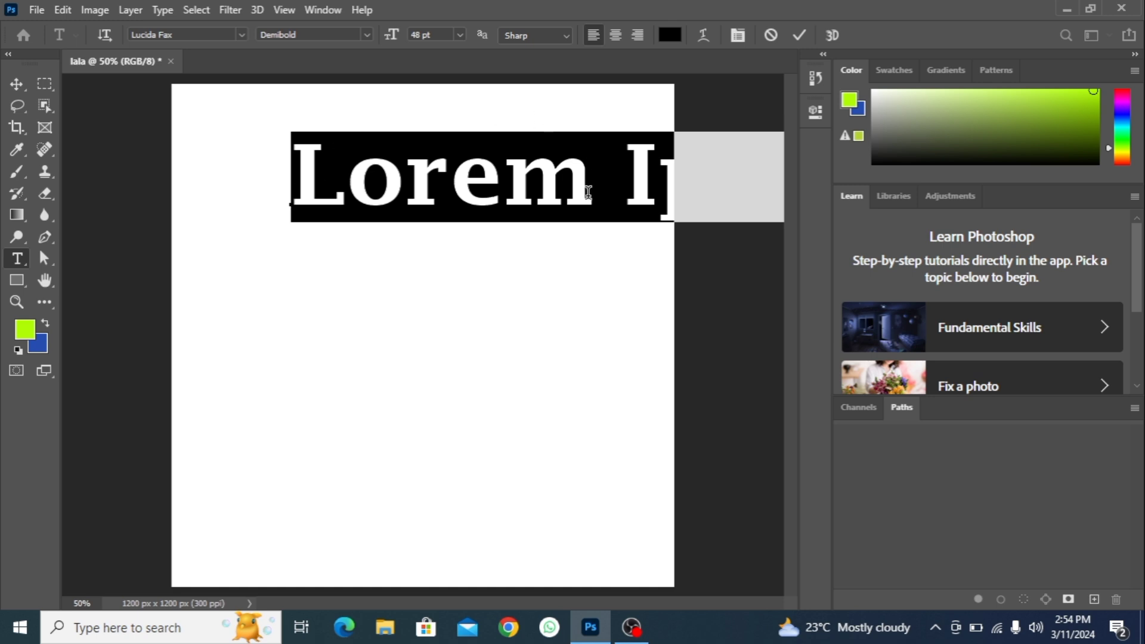
{"action": "key", "text": "BackSpace"}
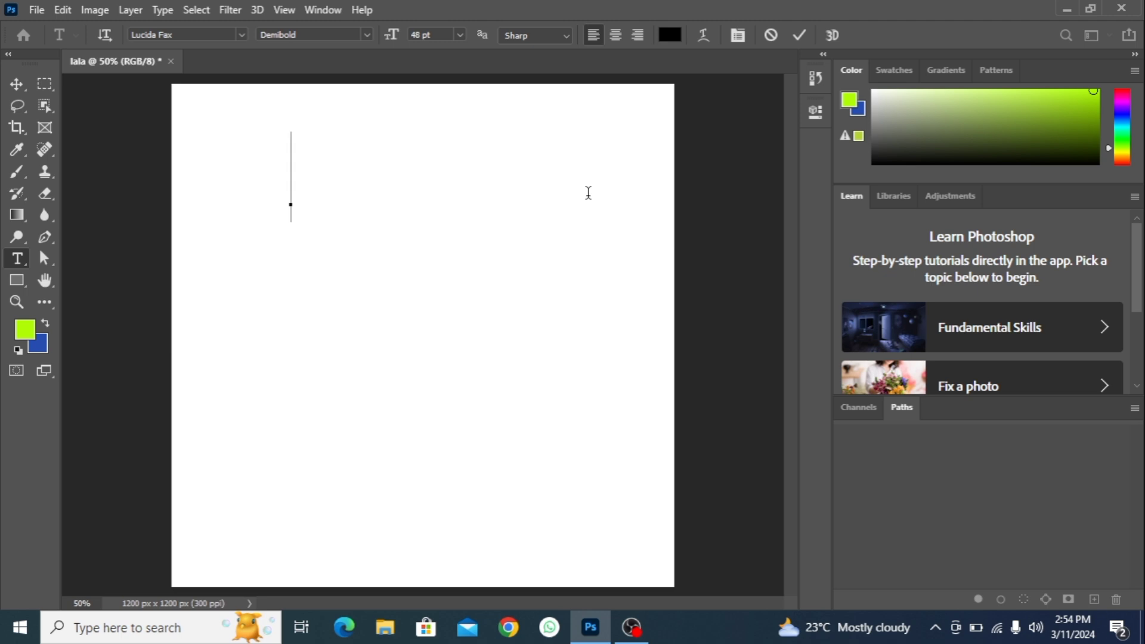
{"action": "type", "text": "mr "}
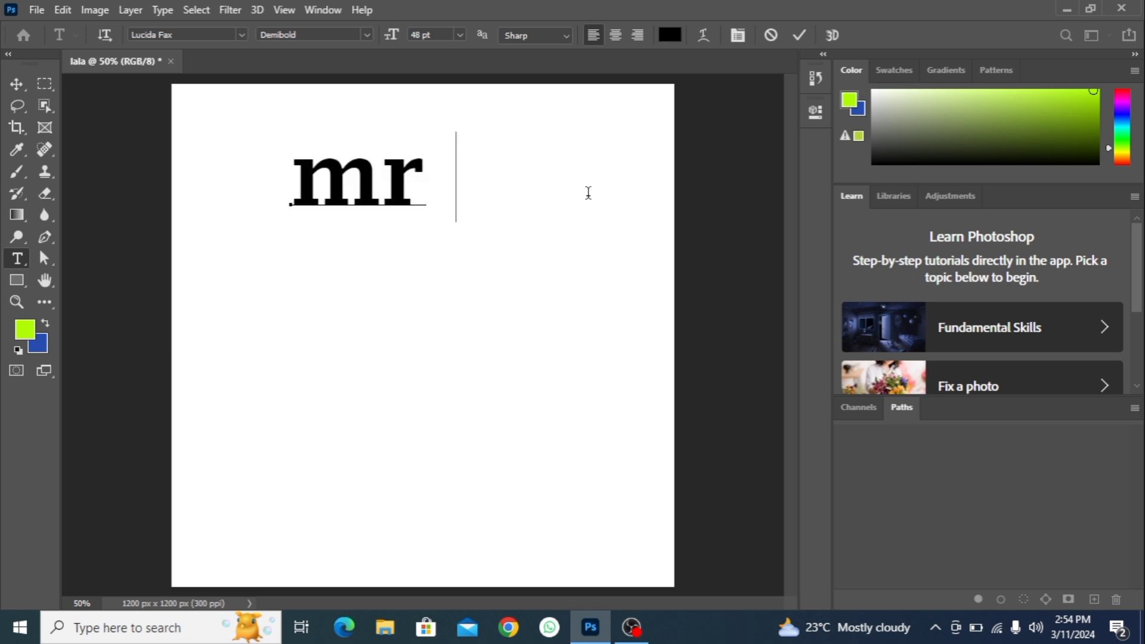
{"action": "type", "text": "panh"}
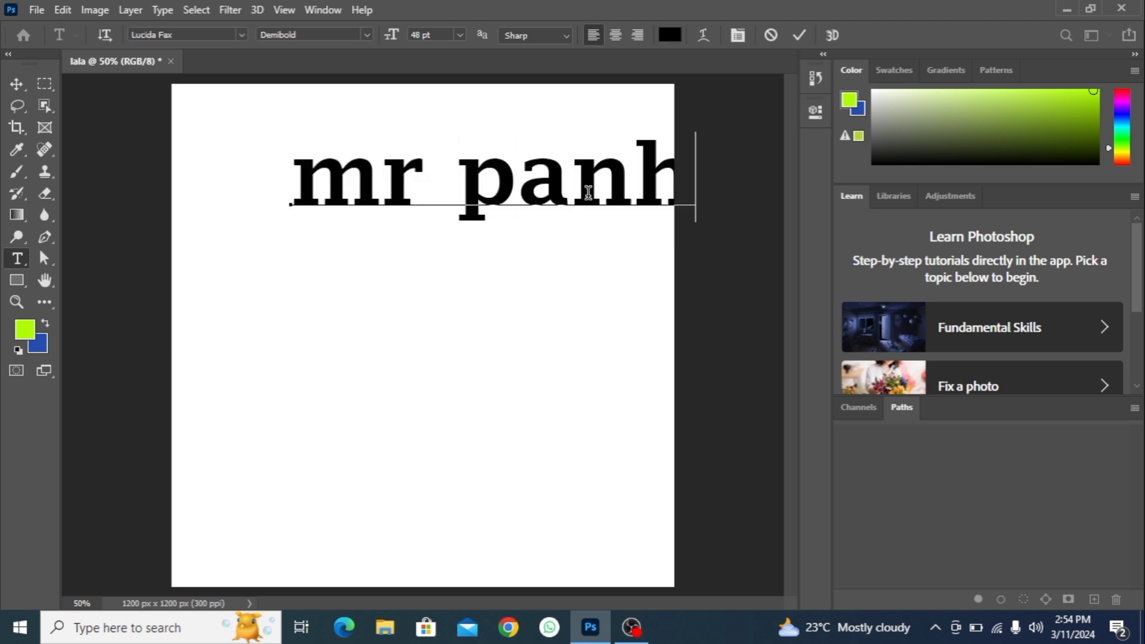
{"action": "type", "text": "a"}
Commit the 48 pt mr panhwar text and move it left and slightly down.
{"action": "left_click", "coordinate": [13, 84]}
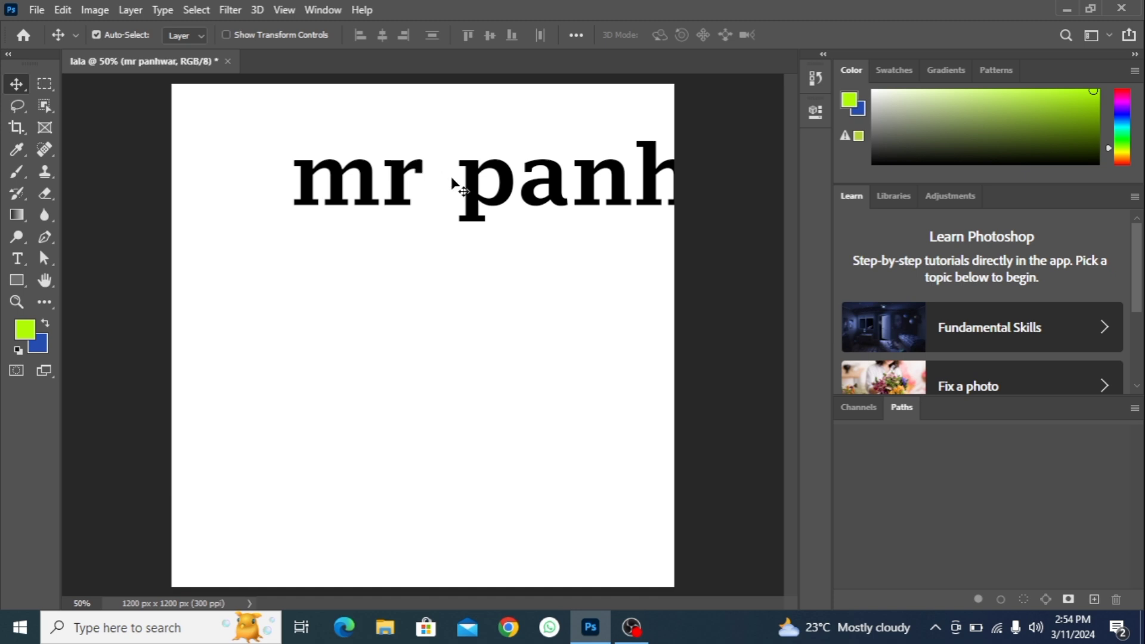
{"action": "left_click_drag", "start_coordinate": [513, 198], "coordinate": [376, 218]}
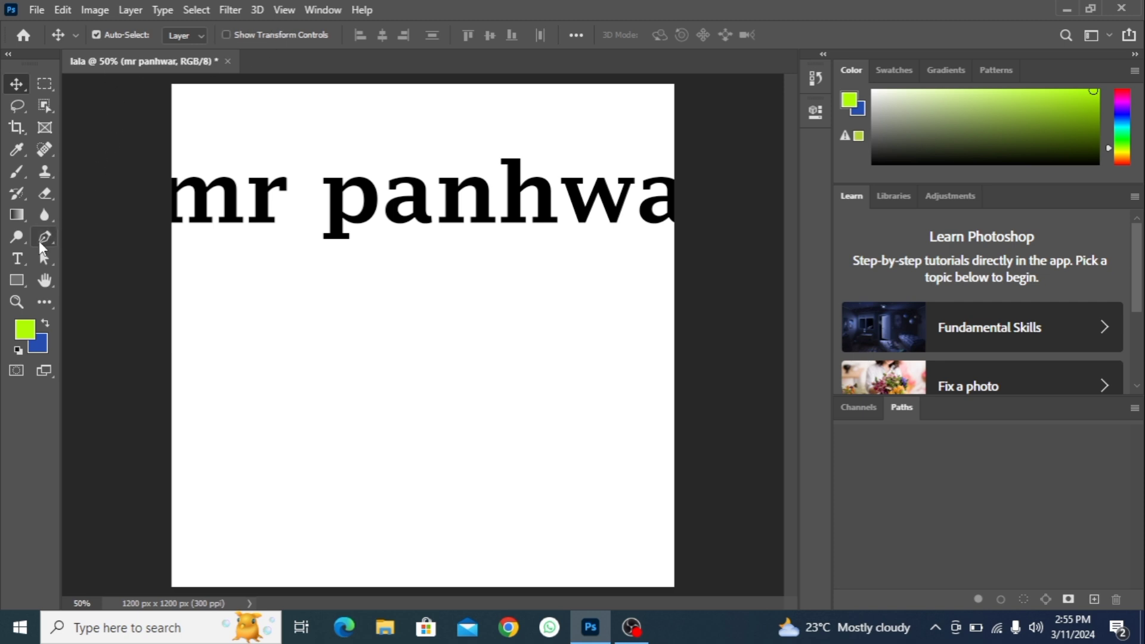
{"action": "left_click", "coordinate": [17, 259]}
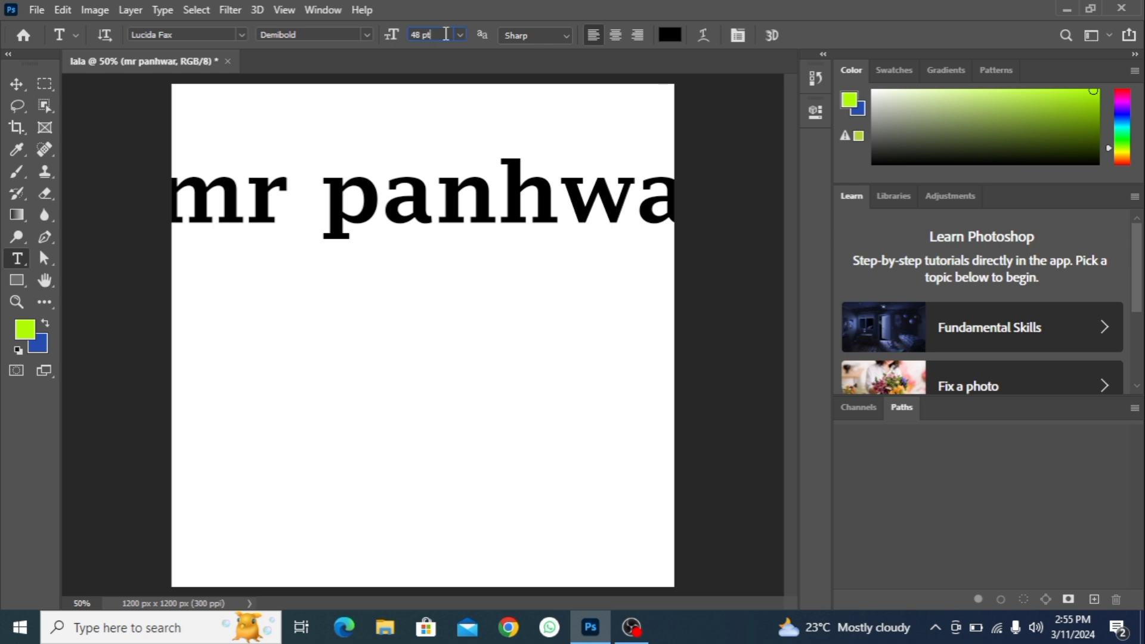
Step the mr panhwar font size down from 48 pt to 37 pt.
{"action": "key", "text": "Up"}
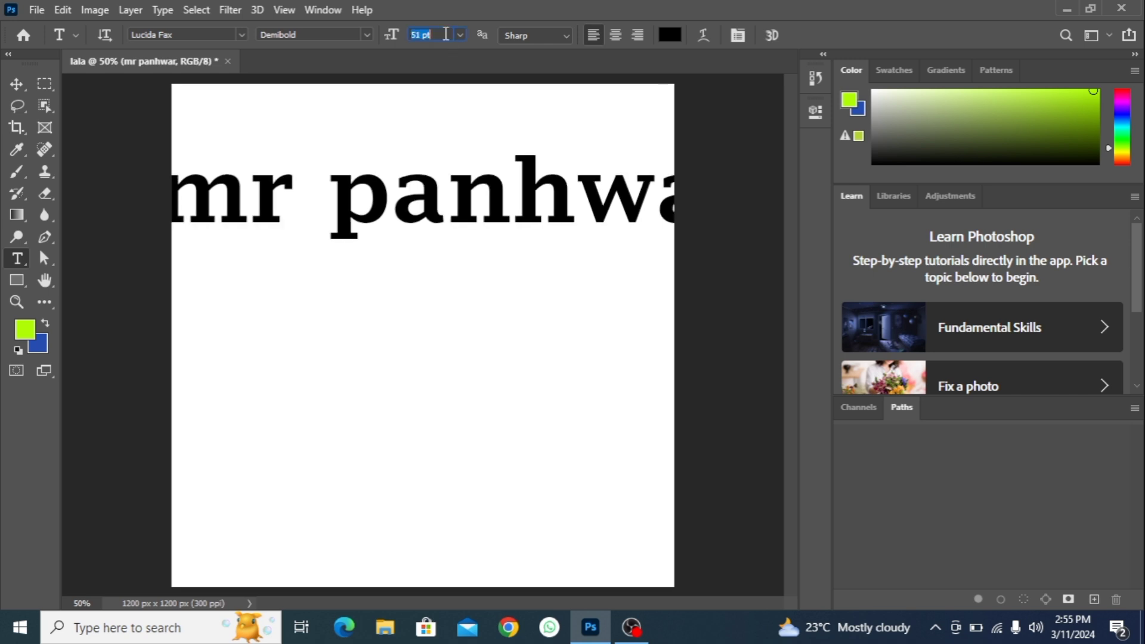
{"action": "key", "text": "Down"}
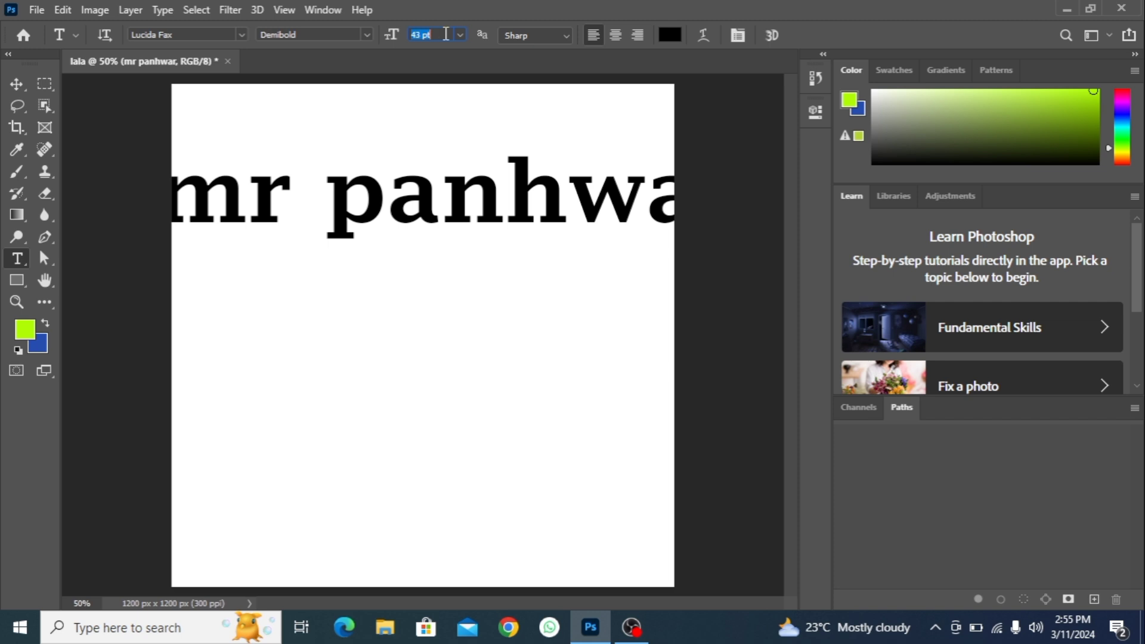
{"action": "key", "text": "Down"}
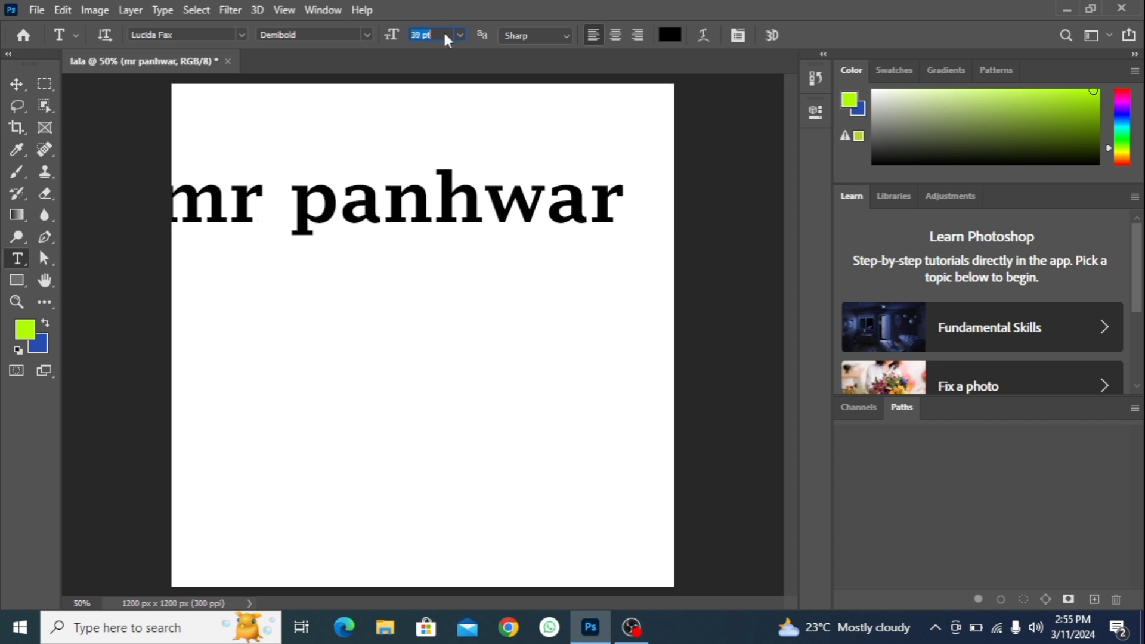
{"action": "key", "text": "Down"}
{"action": "key", "text": "Down"}
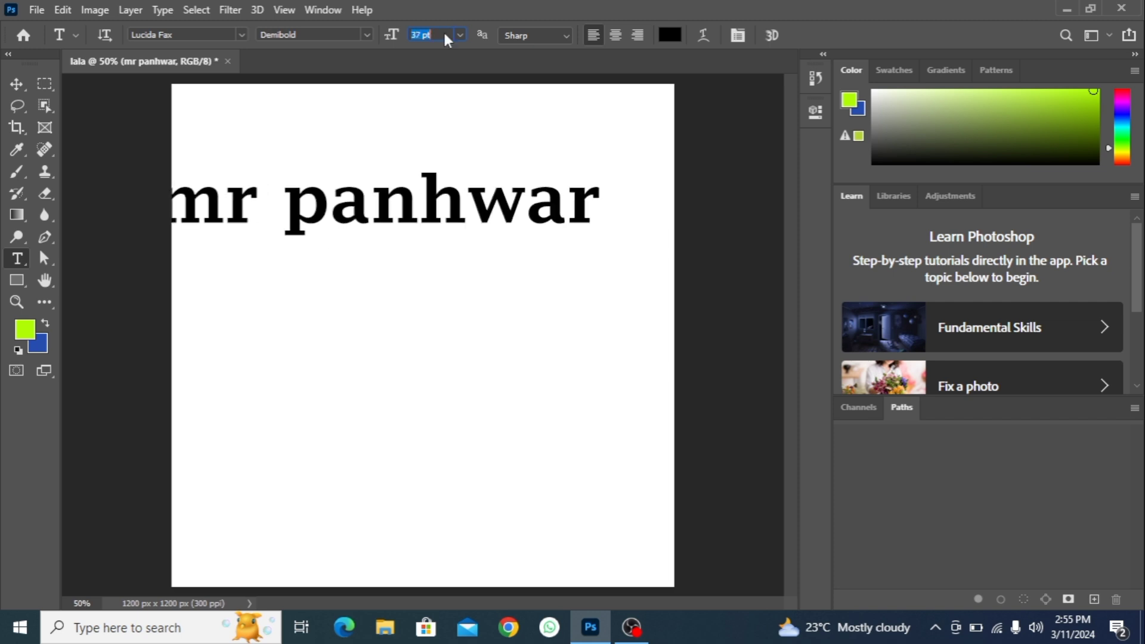
{"action": "left_click", "coordinate": [16, 90]}
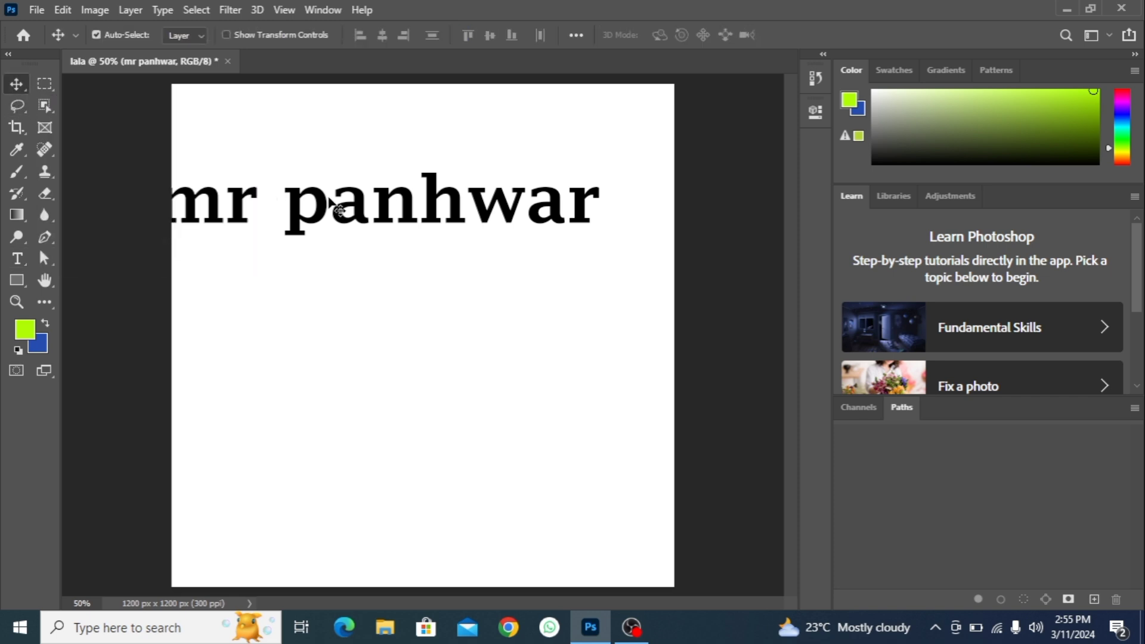
Drag the 37 pt mr panhwar text right so it sits fully inside the canvas.
{"action": "left_click_drag", "start_coordinate": [367, 213], "coordinate": [423, 211]}
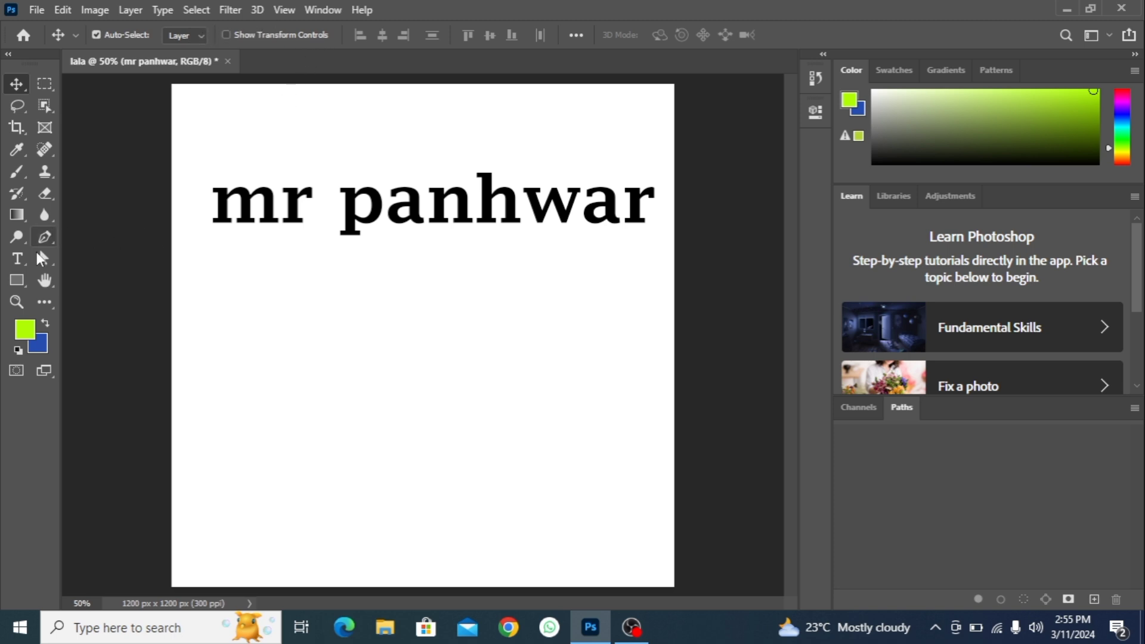
Apply the Algerian font to the mr panhwar text, turning it into capitals.
{"action": "left_click", "coordinate": [18, 260]}
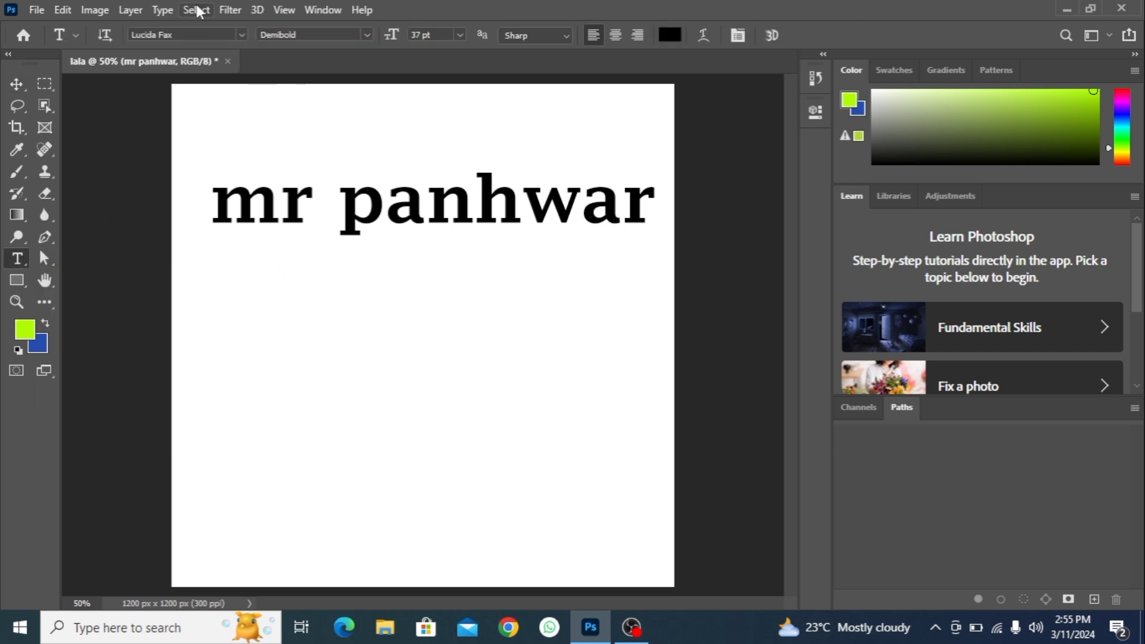
{"action": "left_click", "coordinate": [242, 35]}
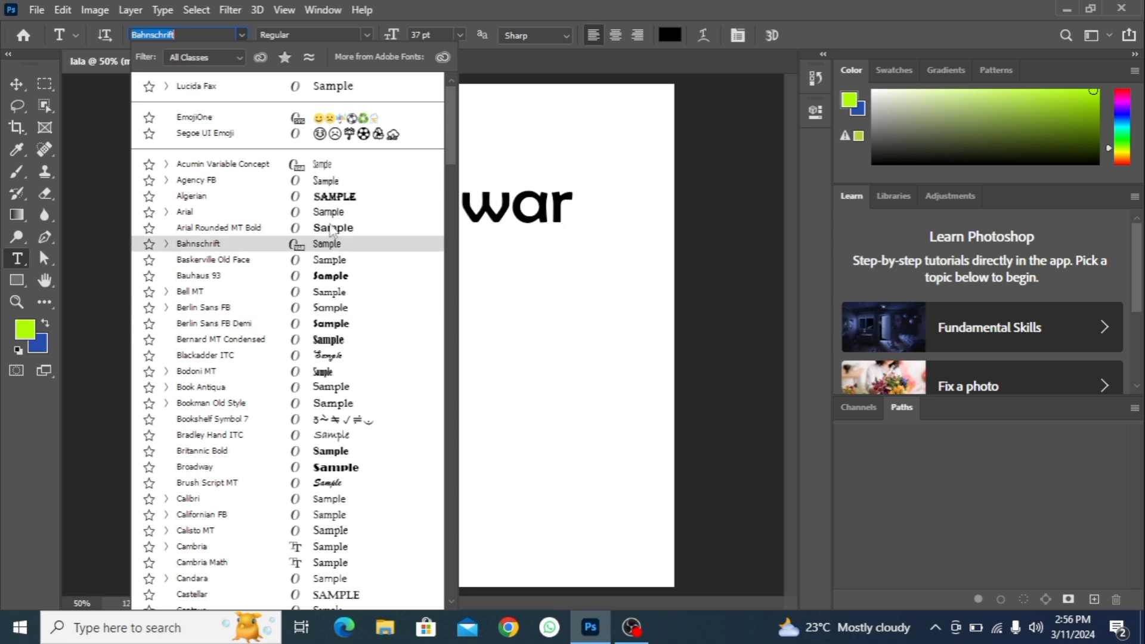
{"action": "left_click", "coordinate": [331, 201]}
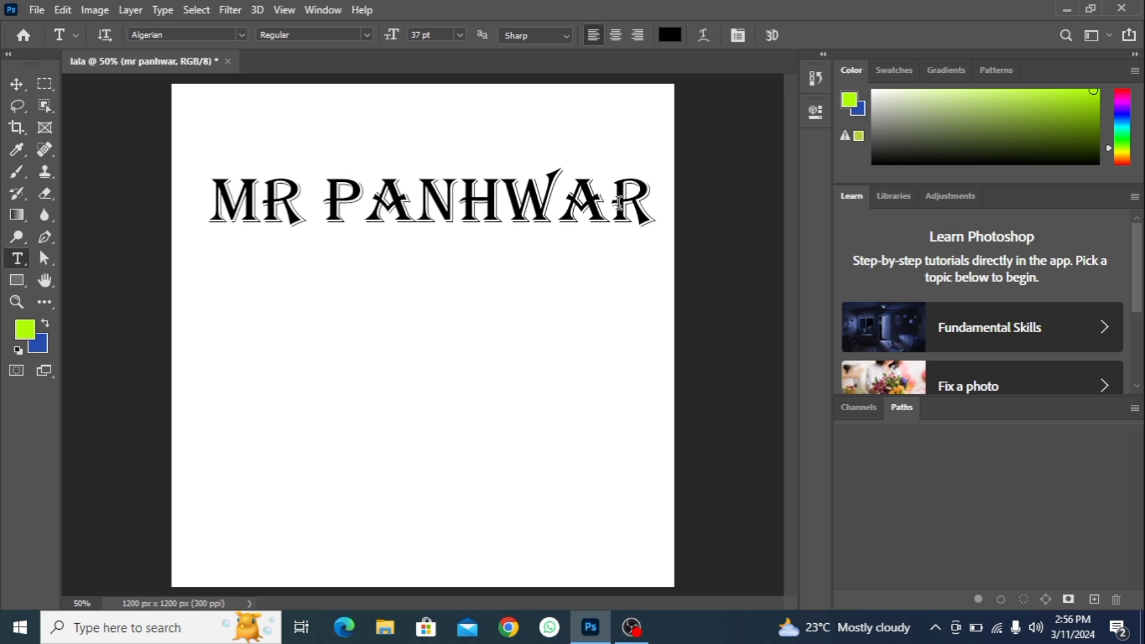
Colour the word MR bright red (e21515), leaving PANHWAR black.
{"action": "mouse_move", "coordinate": [644, 197]}
{"action": "left_mouse_down"}
{"action": "mouse_move", "coordinate": [318, 198]}
{"action": "mouse_move", "coordinate": [201, 216]}
{"action": "left_mouse_up"}
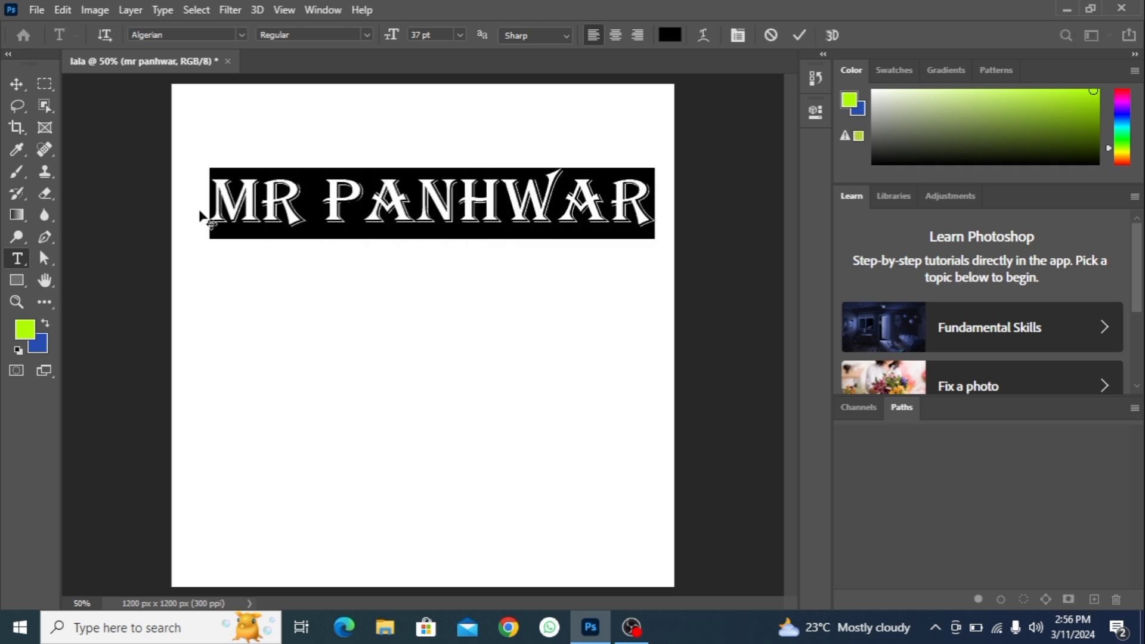
{"action": "left_click", "coordinate": [361, 214]}
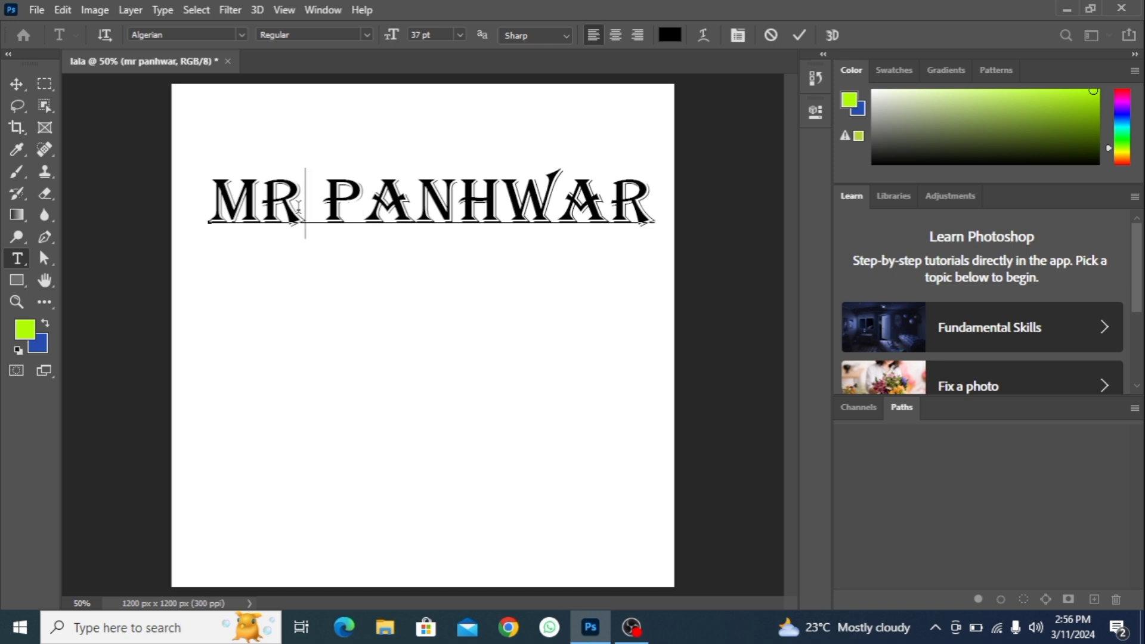
{"action": "left_click_drag", "start_coordinate": [306, 206], "coordinate": [220, 210]}
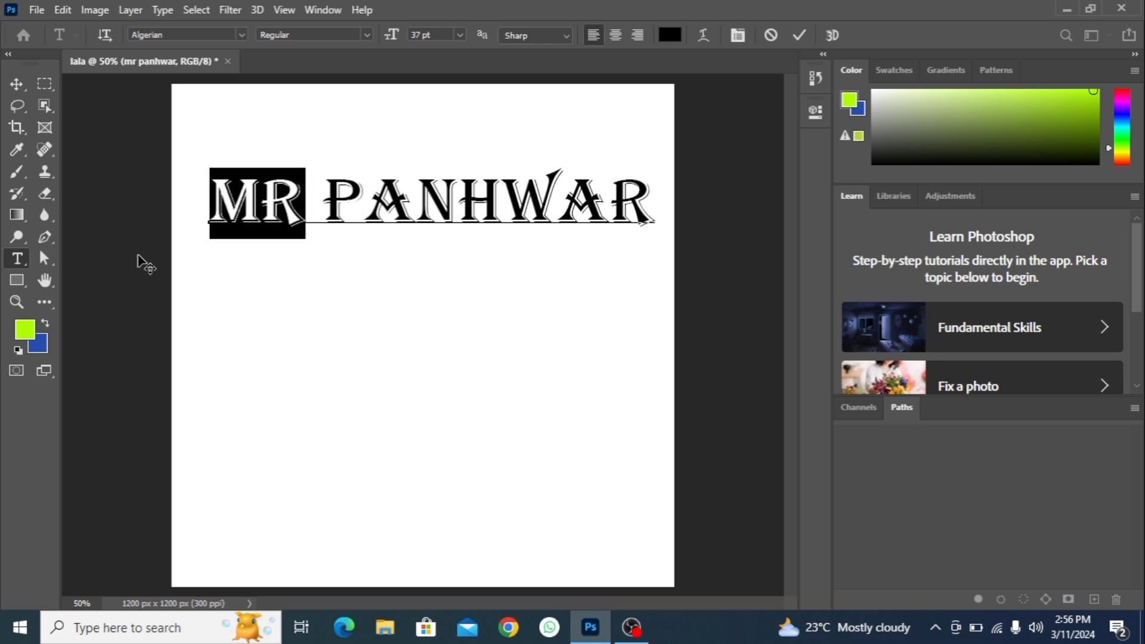
{"action": "left_click", "coordinate": [671, 37]}
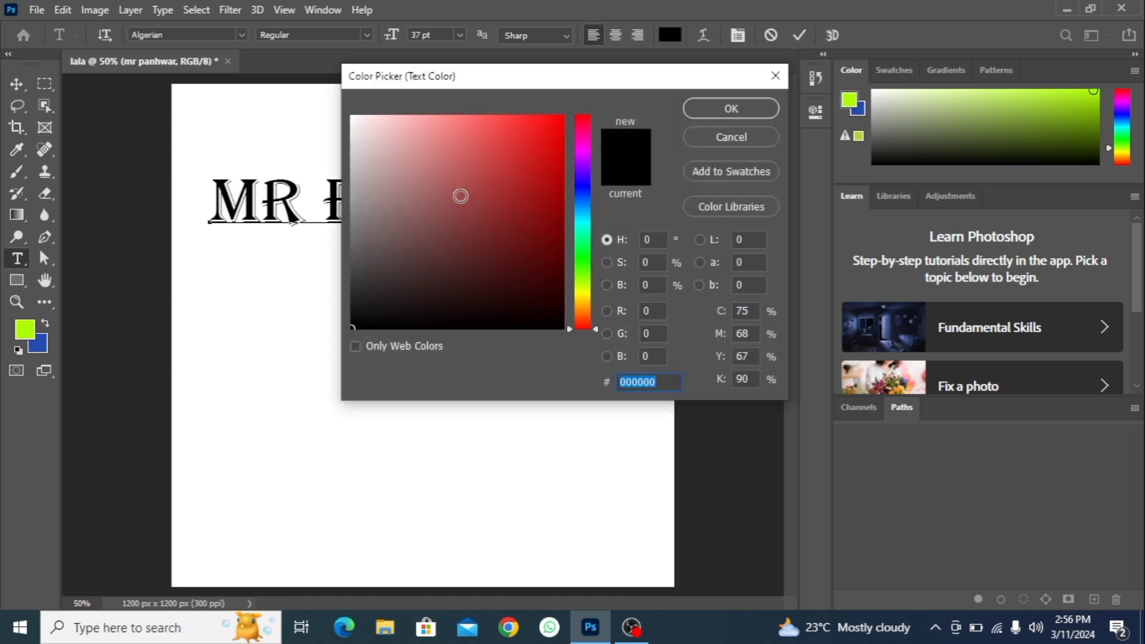
{"action": "left_click_drag", "start_coordinate": [460, 195], "coordinate": [544, 141]}
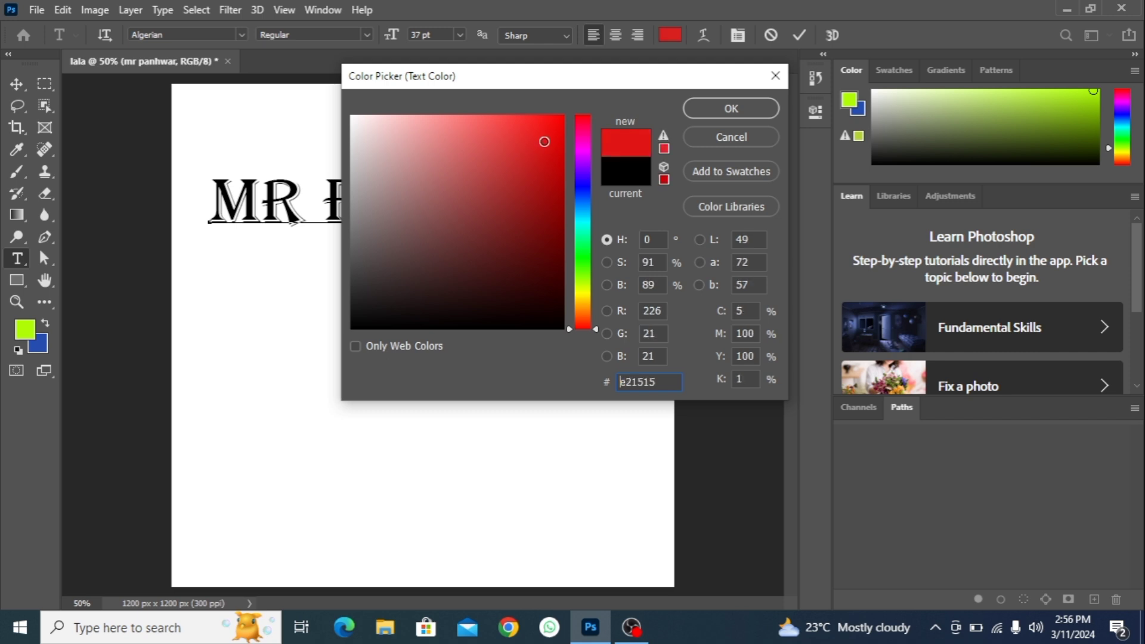
{"action": "left_click", "coordinate": [721, 110]}
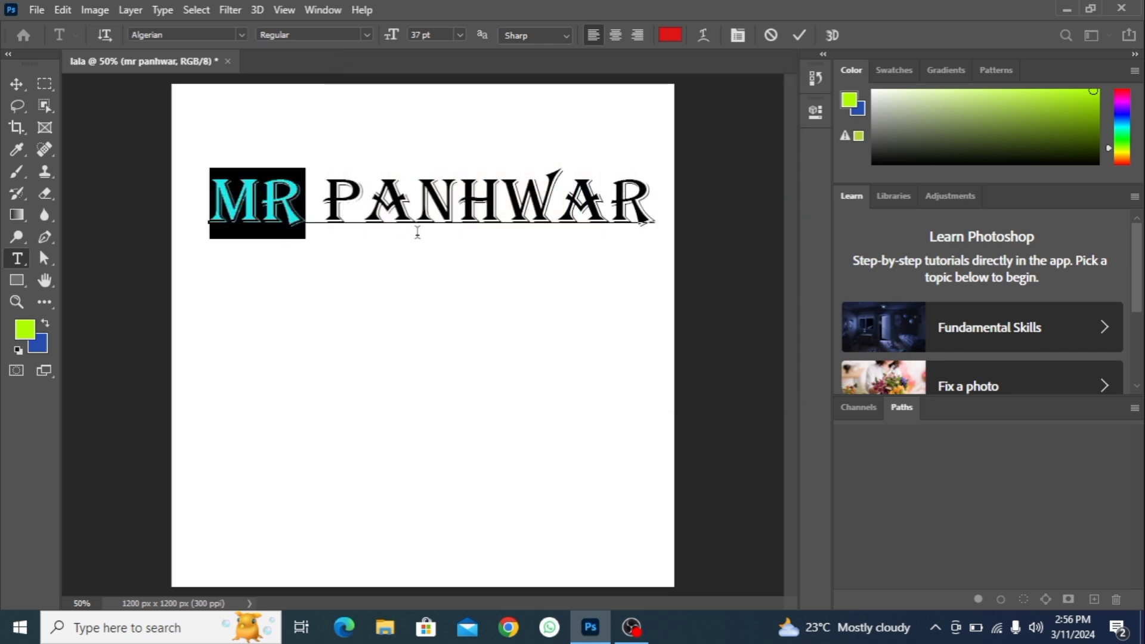
{"action": "left_click", "coordinate": [260, 206]}
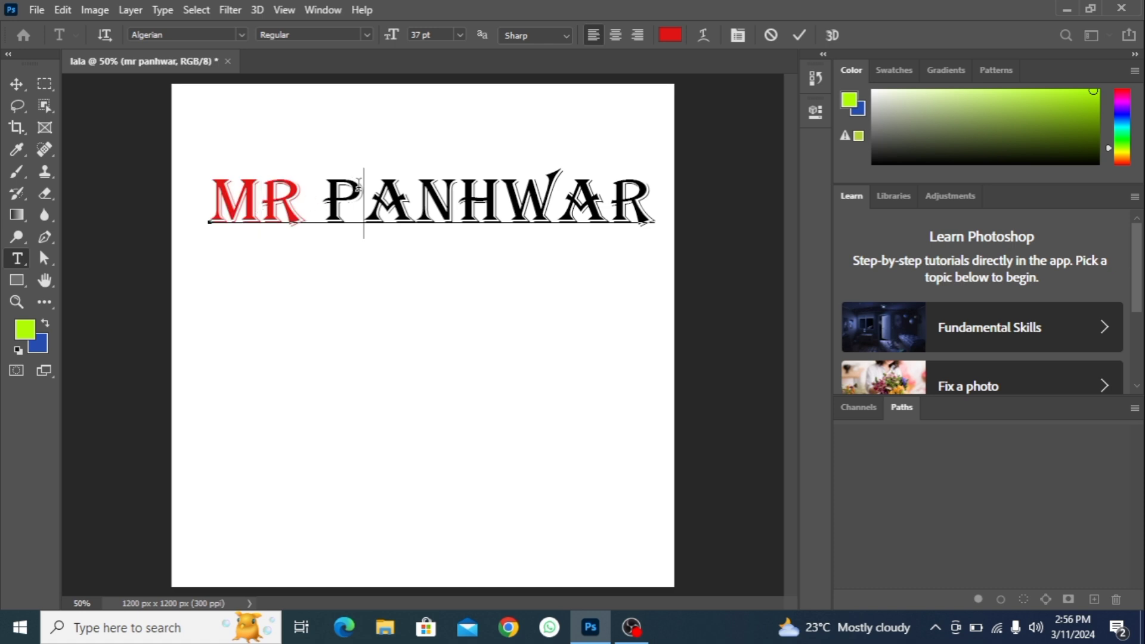
Select just the word PANHWAR in the Algerian title text.
{"action": "left_click_drag", "start_coordinate": [364, 185], "coordinate": [418, 182]}
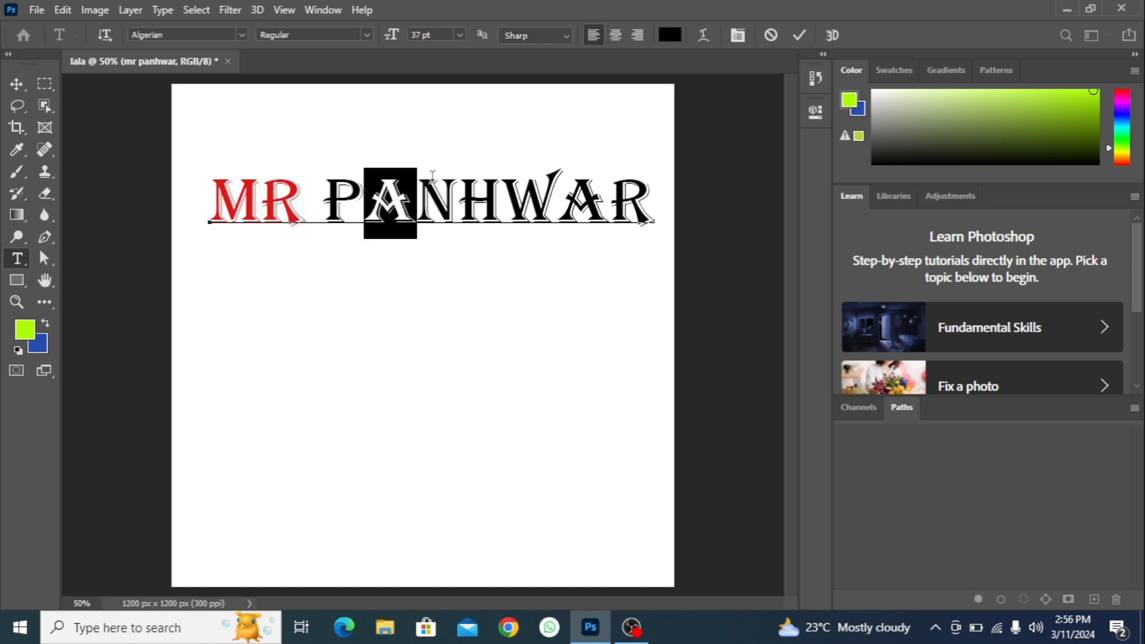
{"action": "key", "text": "ctrl+a"}
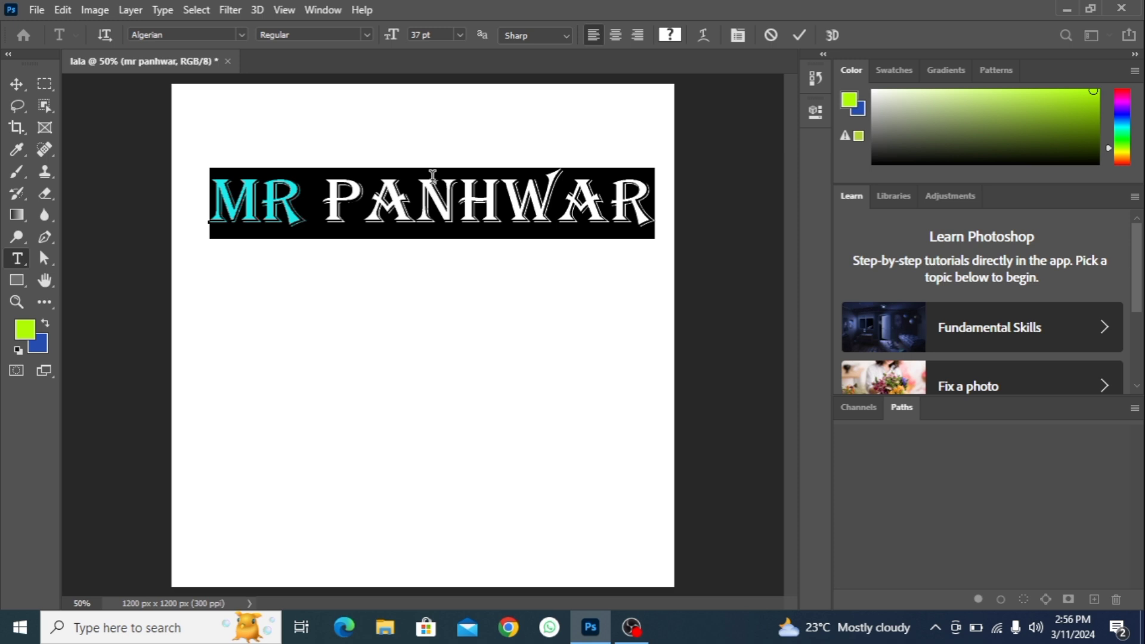
{"action": "left_click", "coordinate": [433, 175]}
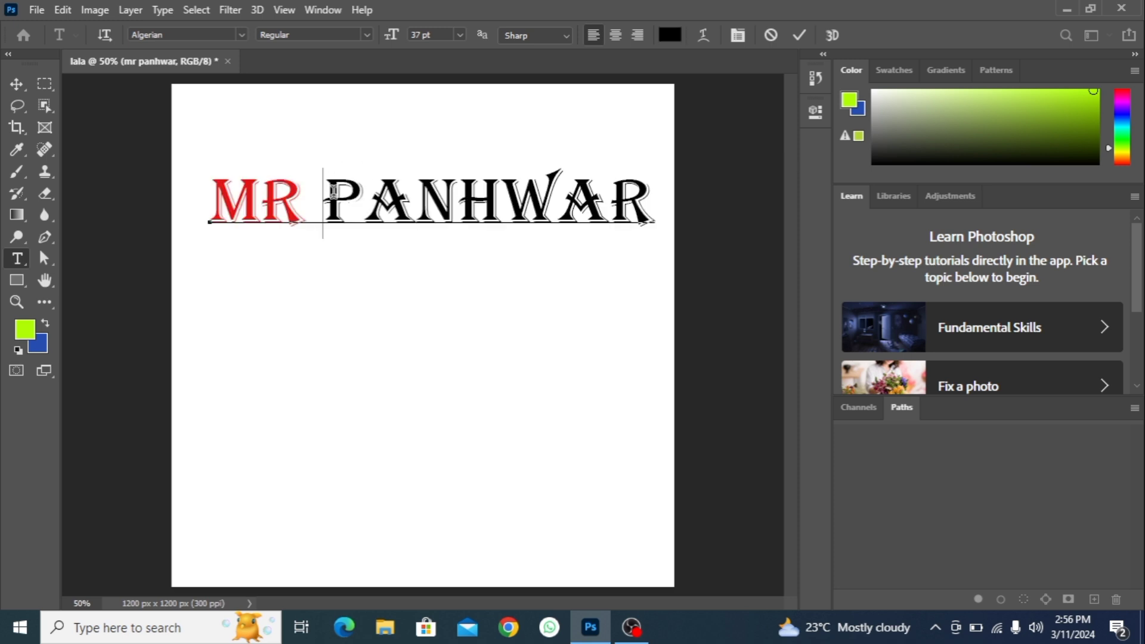
{"action": "mouse_move", "coordinate": [333, 190]}
{"action": "left_mouse_down"}
{"action": "mouse_move", "coordinate": [629, 208]}
{"action": "mouse_move", "coordinate": [742, 187]}
{"action": "left_mouse_up"}
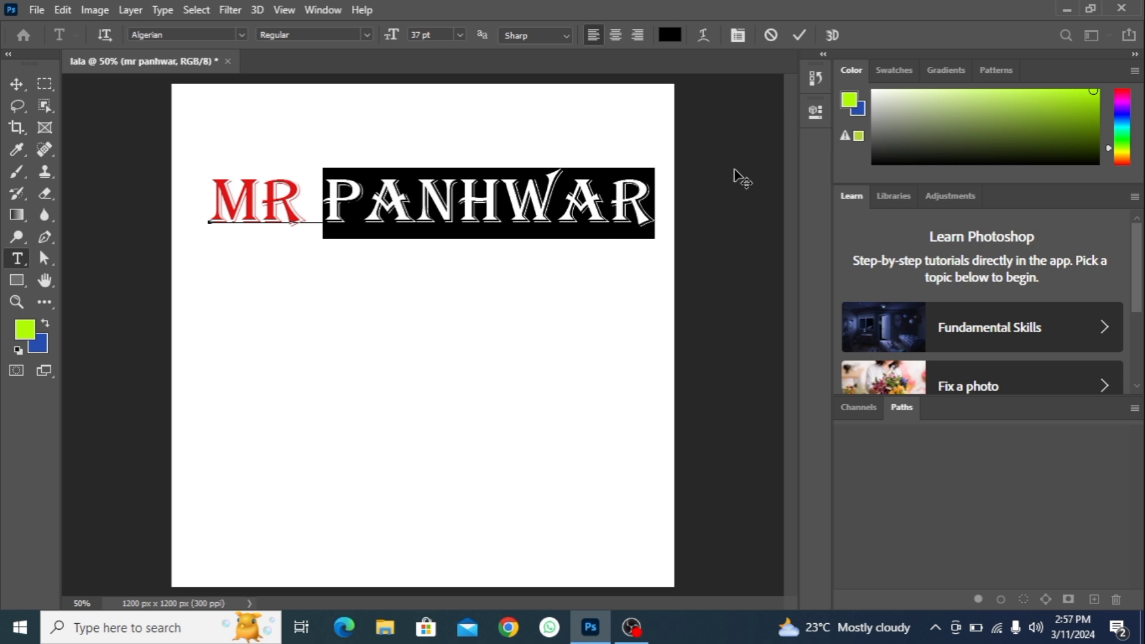
Colour PANHWAR a bright, vivid green in the Color Picker, keeping MR red.
{"action": "left_click", "coordinate": [669, 36]}
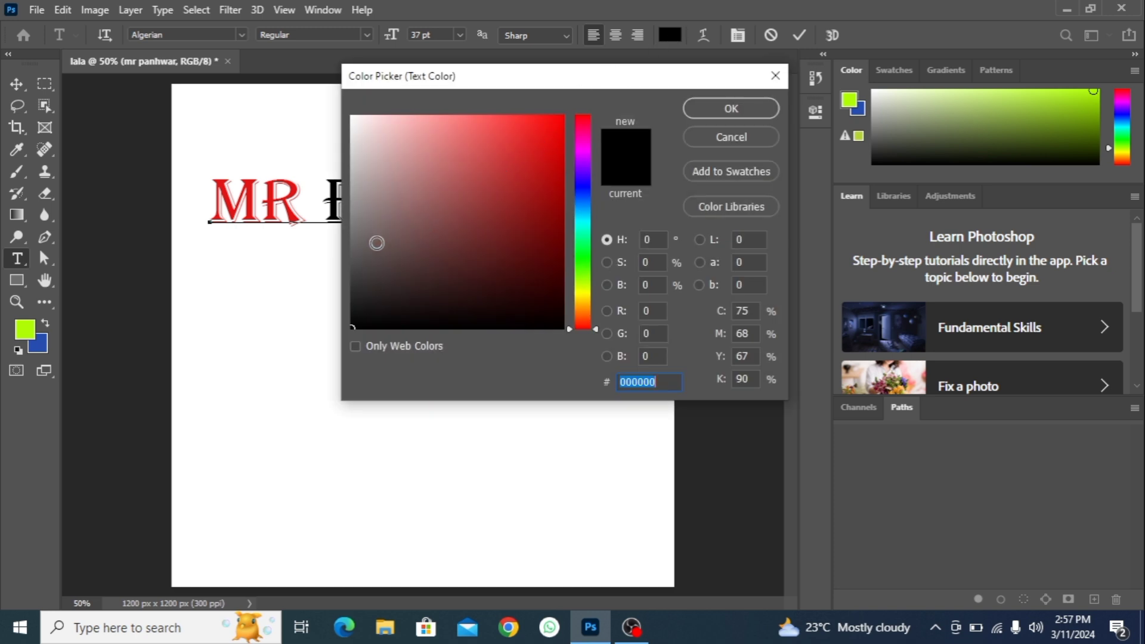
{"action": "type", "text": "cc2e2e"}
{"action": "left_click_drag", "start_coordinate": [561, 295], "coordinate": [588, 219]}
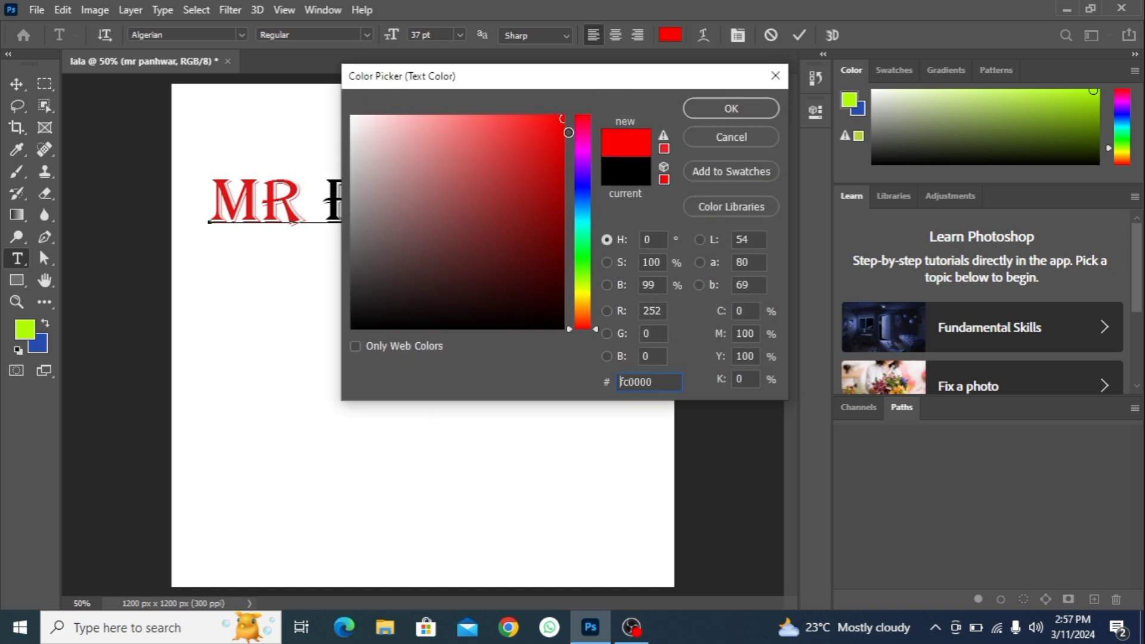
{"action": "left_click", "coordinate": [582, 187]}
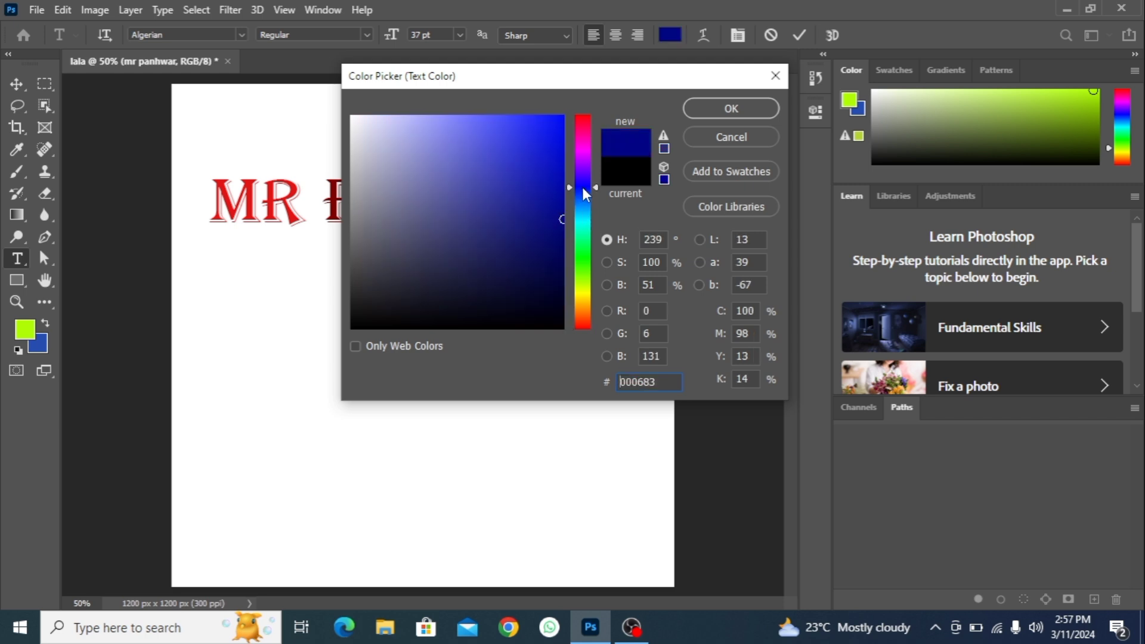
{"action": "left_click", "coordinate": [584, 219]}
{"action": "left_click_drag", "start_coordinate": [584, 224], "coordinate": [583, 253]}
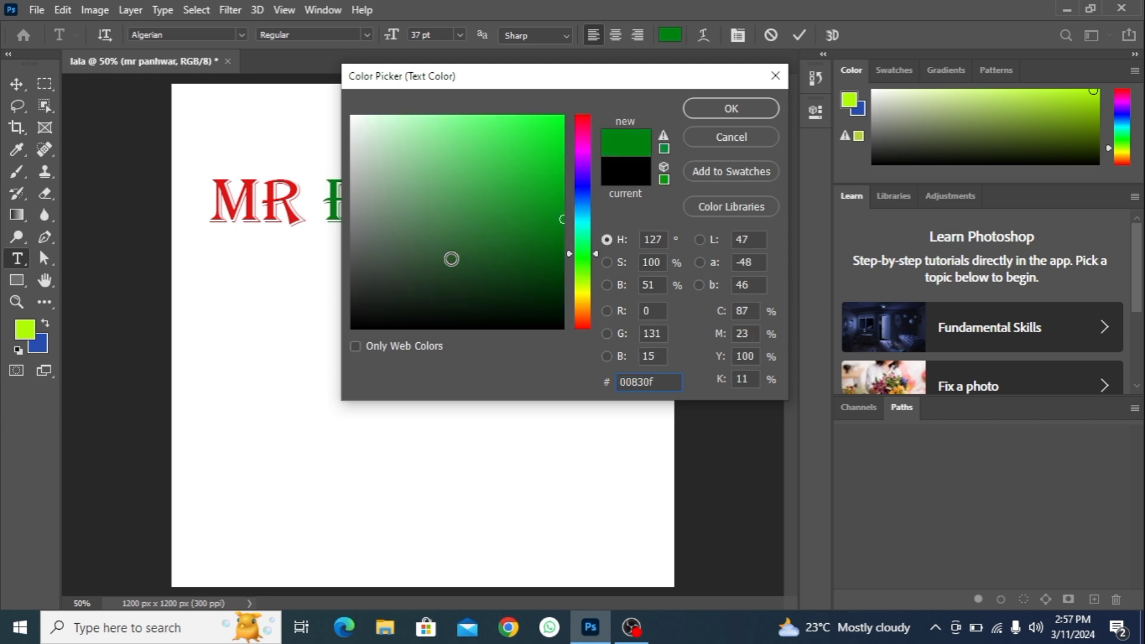
{"action": "left_click_drag", "start_coordinate": [450, 259], "coordinate": [534, 160]}
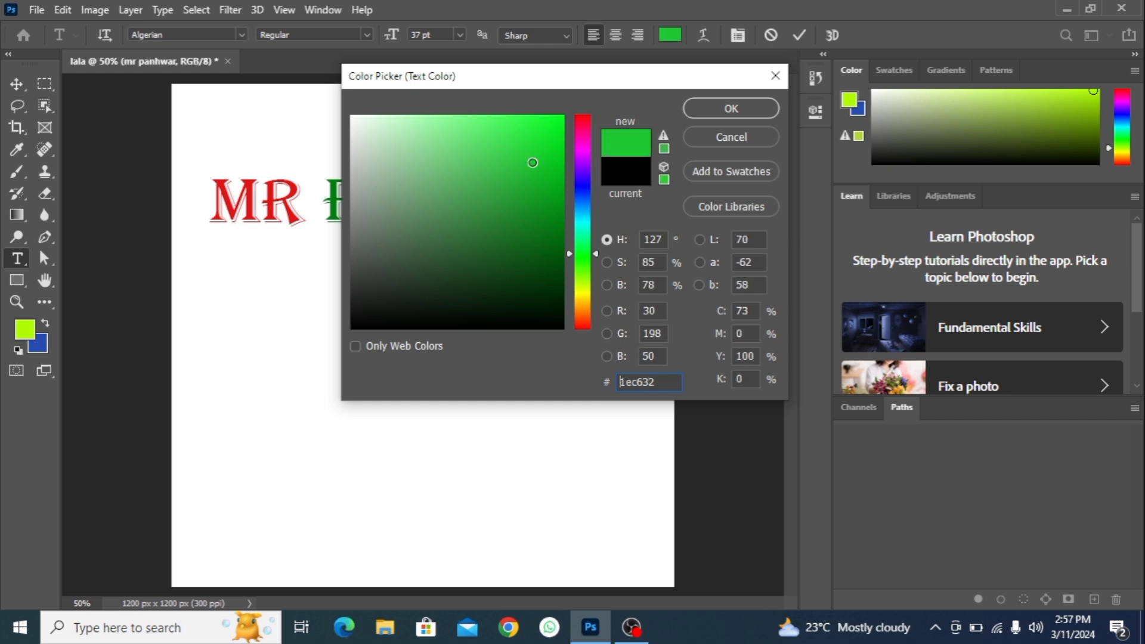
{"action": "left_click", "coordinate": [704, 108]}
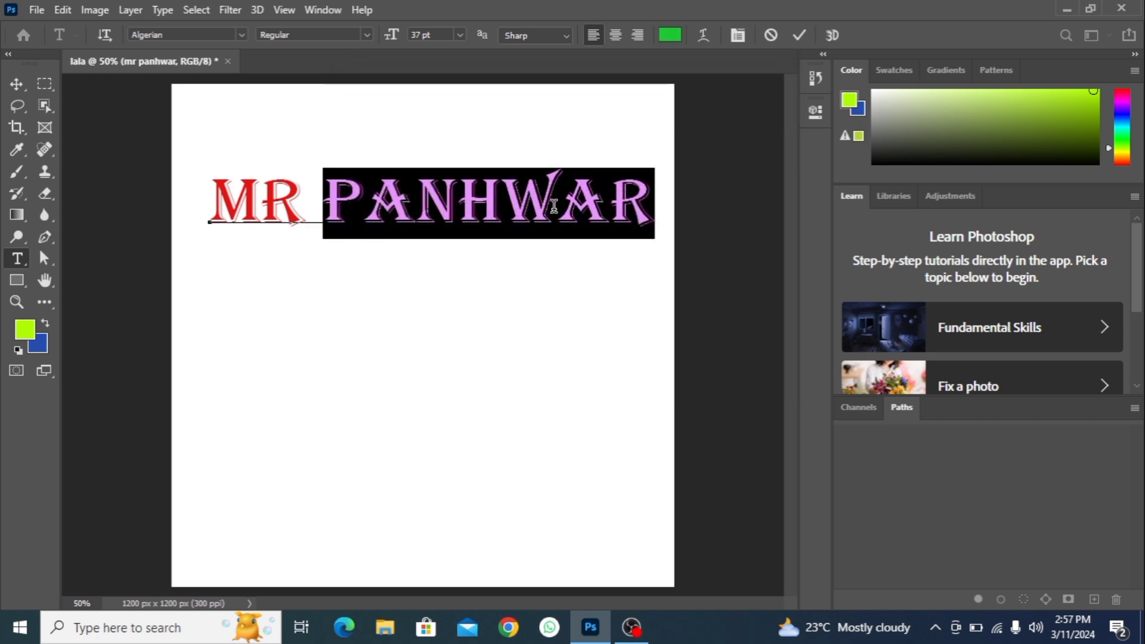
{"action": "left_click", "coordinate": [554, 206]}
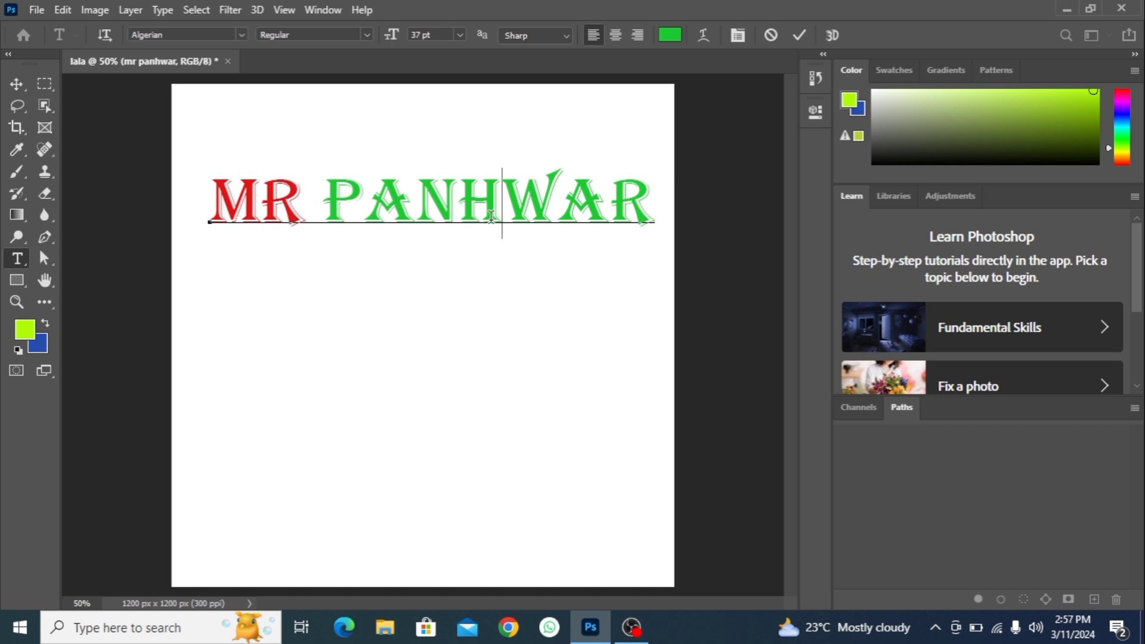
Change the word PANHWAR to Bernard MT Condensed, leaving MR in red Algerian.
{"action": "left_click", "coordinate": [636, 201]}
{"action": "left_click_drag", "start_coordinate": [636, 200], "coordinate": [338, 195]}
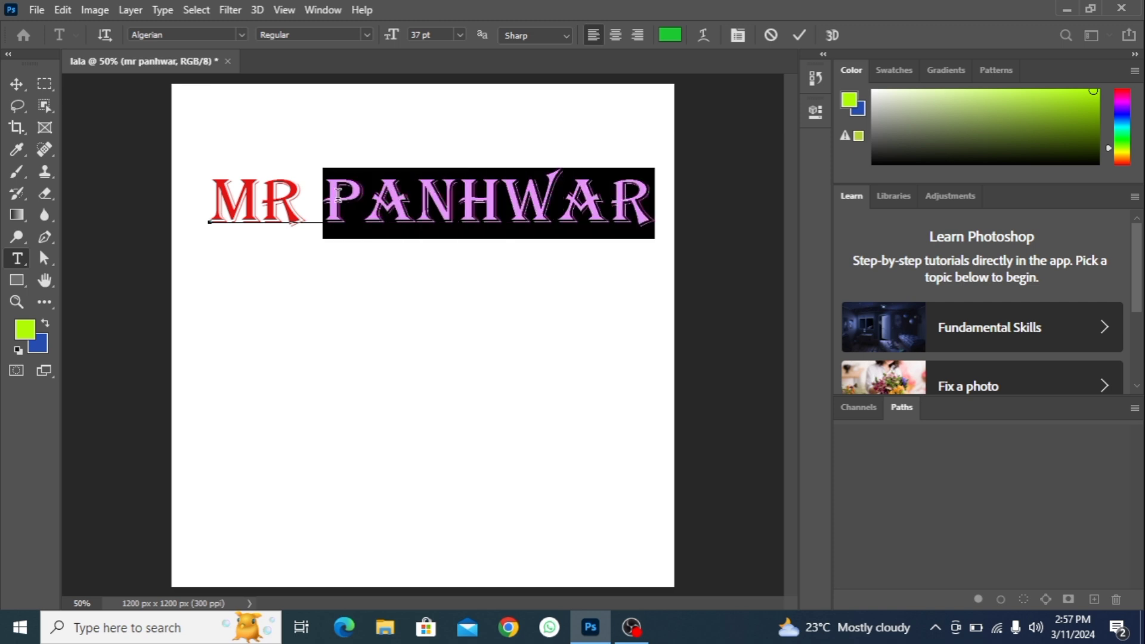
{"action": "left_click", "coordinate": [241, 33]}
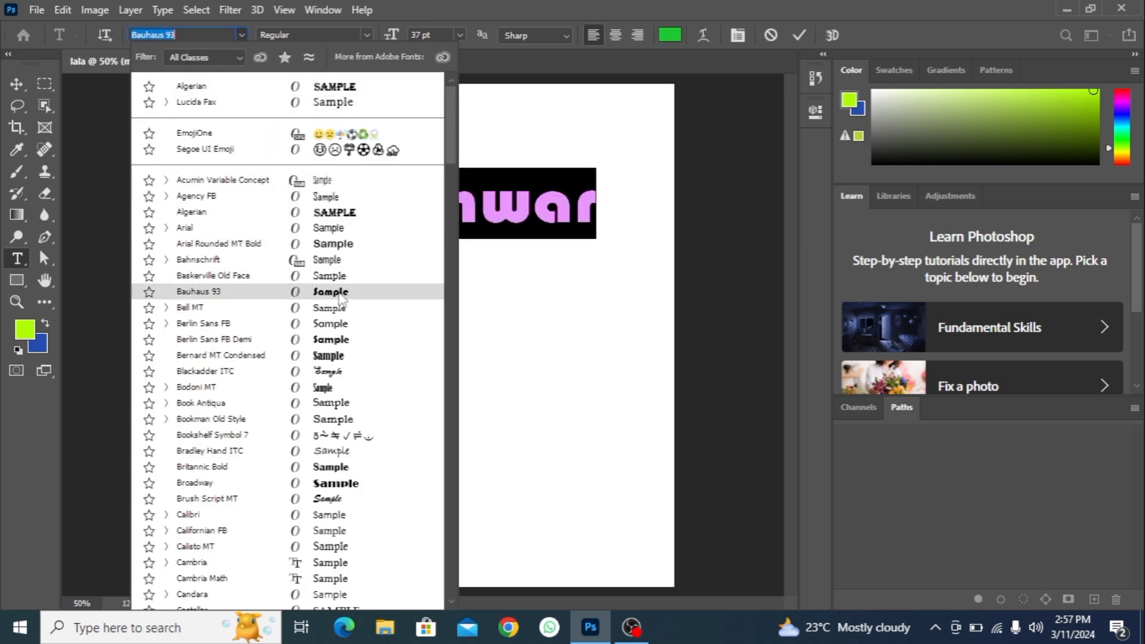
{"action": "left_click", "coordinate": [342, 355]}
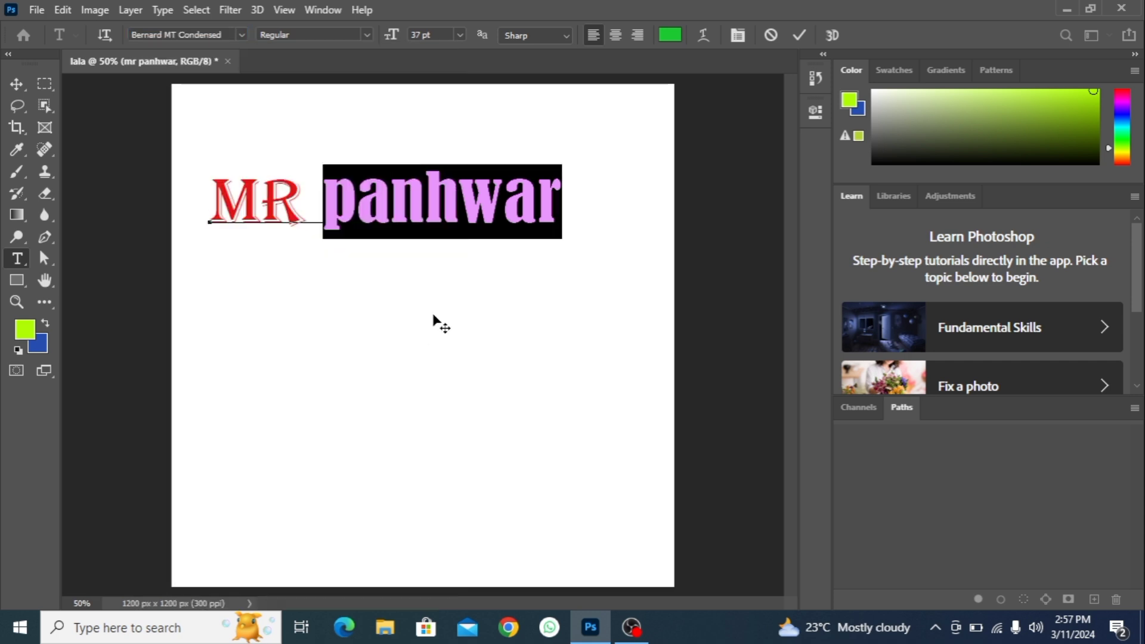
{"action": "left_click", "coordinate": [460, 230]}
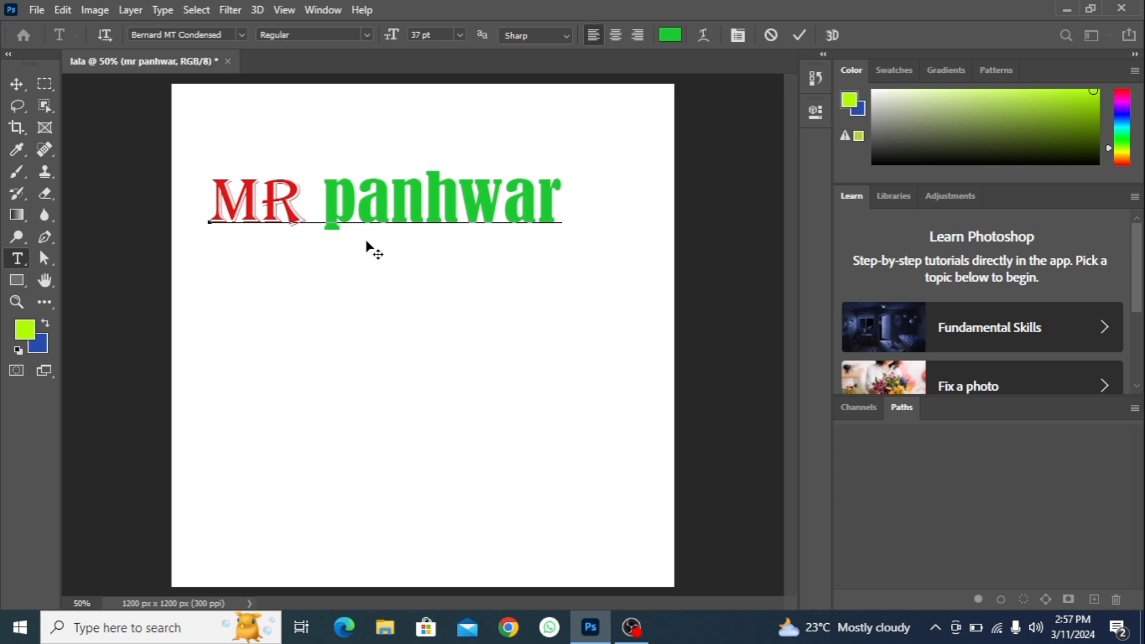
Check the font style choices and pick the 48 pt text size preset.
{"action": "left_click", "coordinate": [367, 36]}
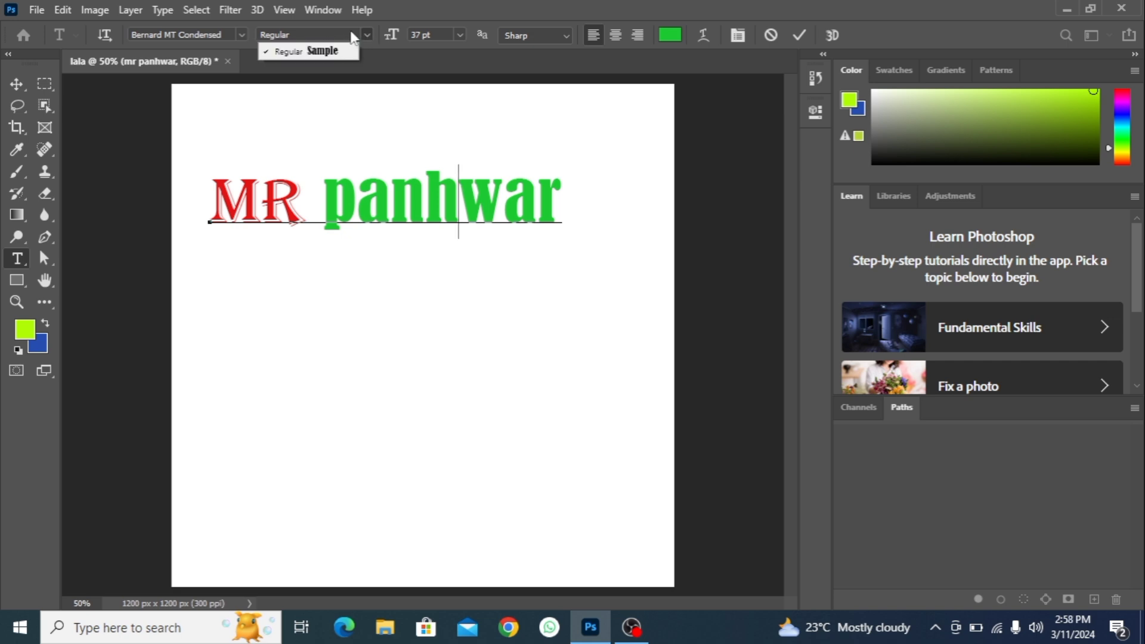
{"action": "left_click", "coordinate": [457, 33]}
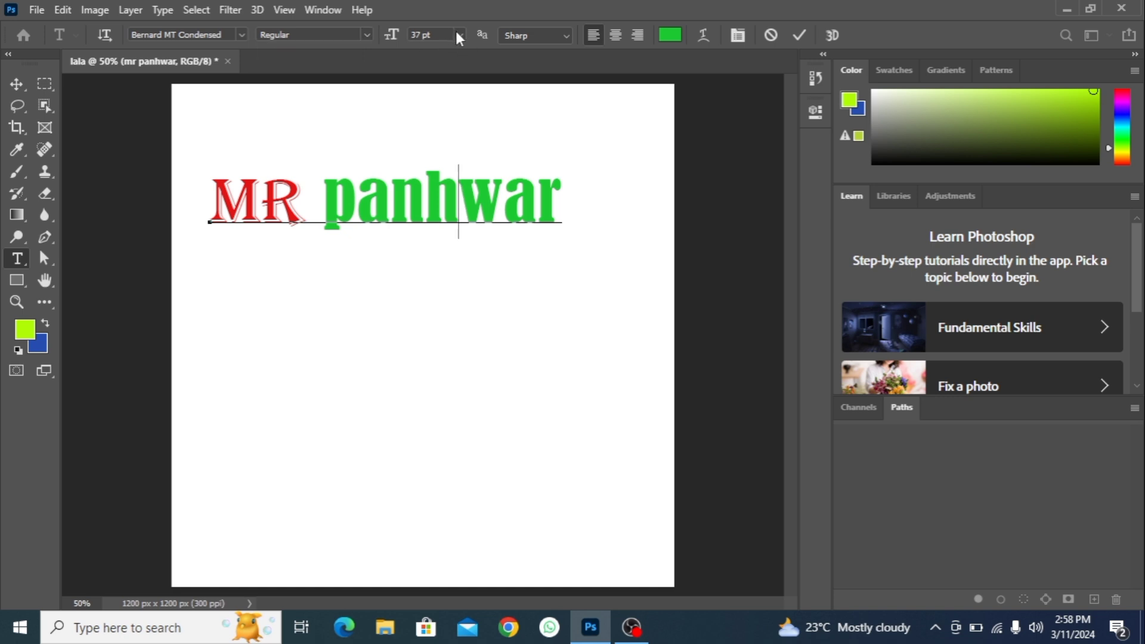
{"action": "left_click", "coordinate": [459, 34]}
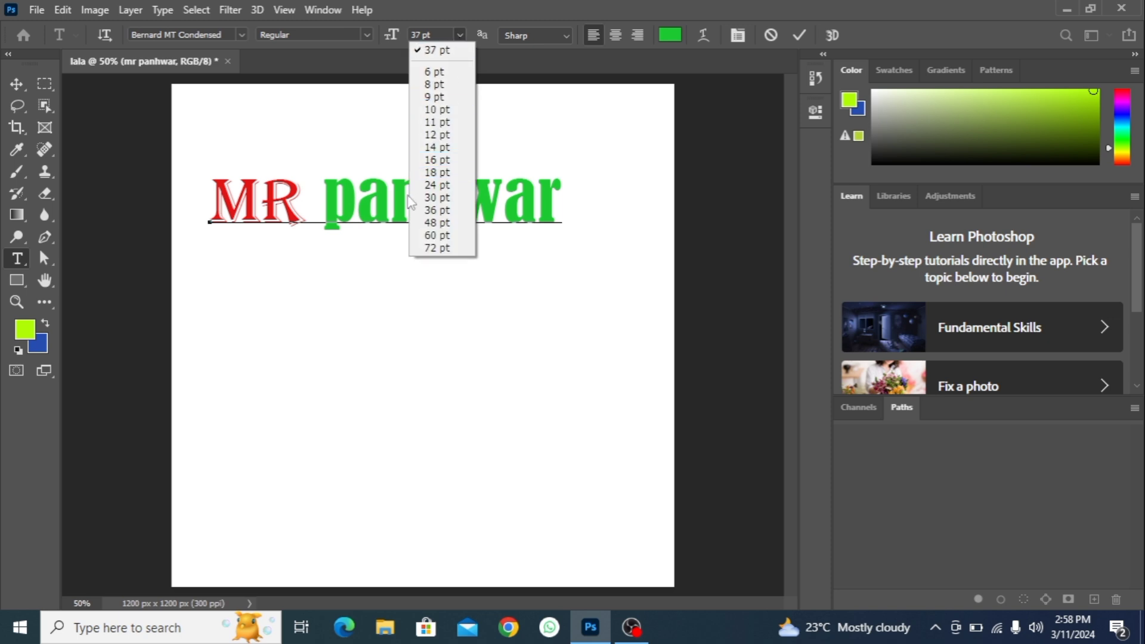
{"action": "left_click", "coordinate": [420, 224]}
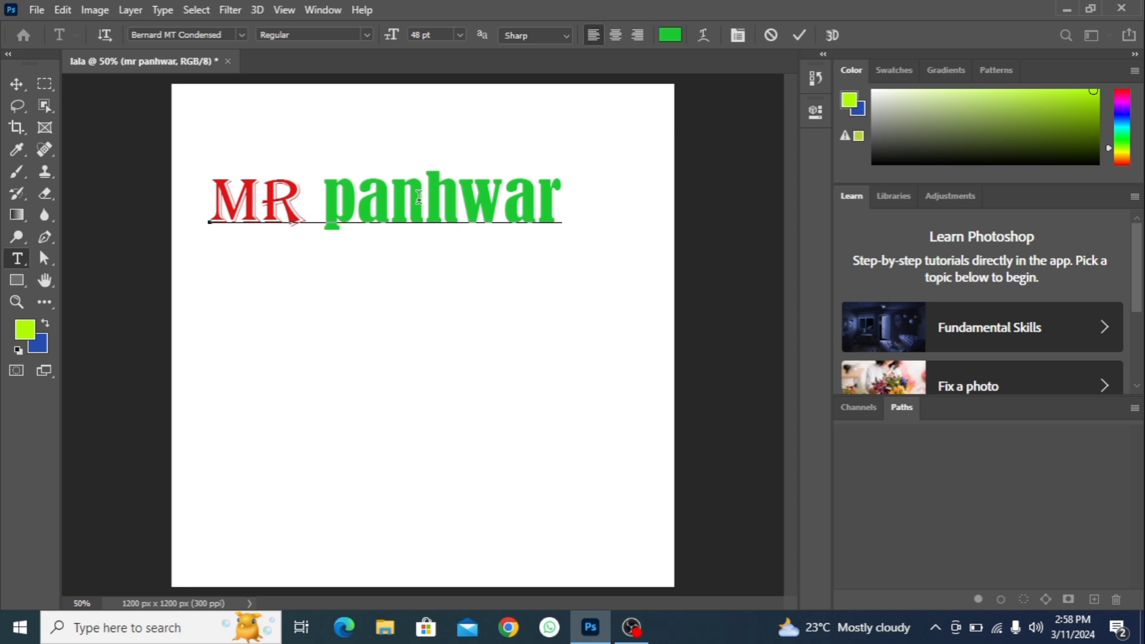
Select the word panhwar and enlarge it to 48 pt.
{"action": "left_click", "coordinate": [550, 197]}
{"action": "left_click_drag", "start_coordinate": [550, 197], "coordinate": [307, 171]}
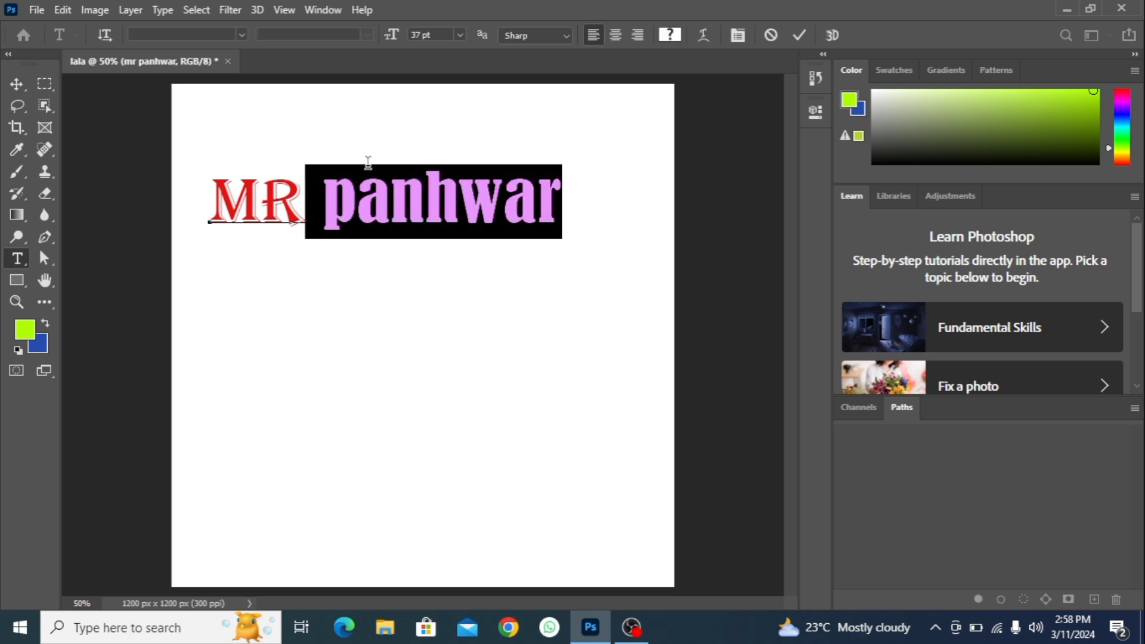
{"action": "left_click", "coordinate": [460, 36]}
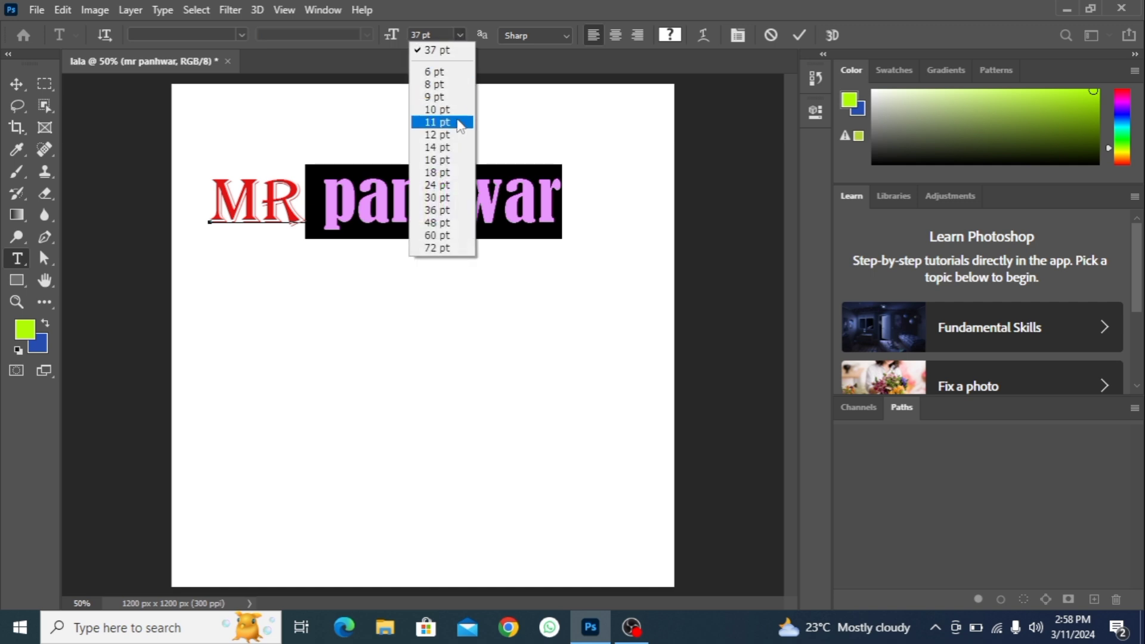
{"action": "left_click", "coordinate": [458, 224]}
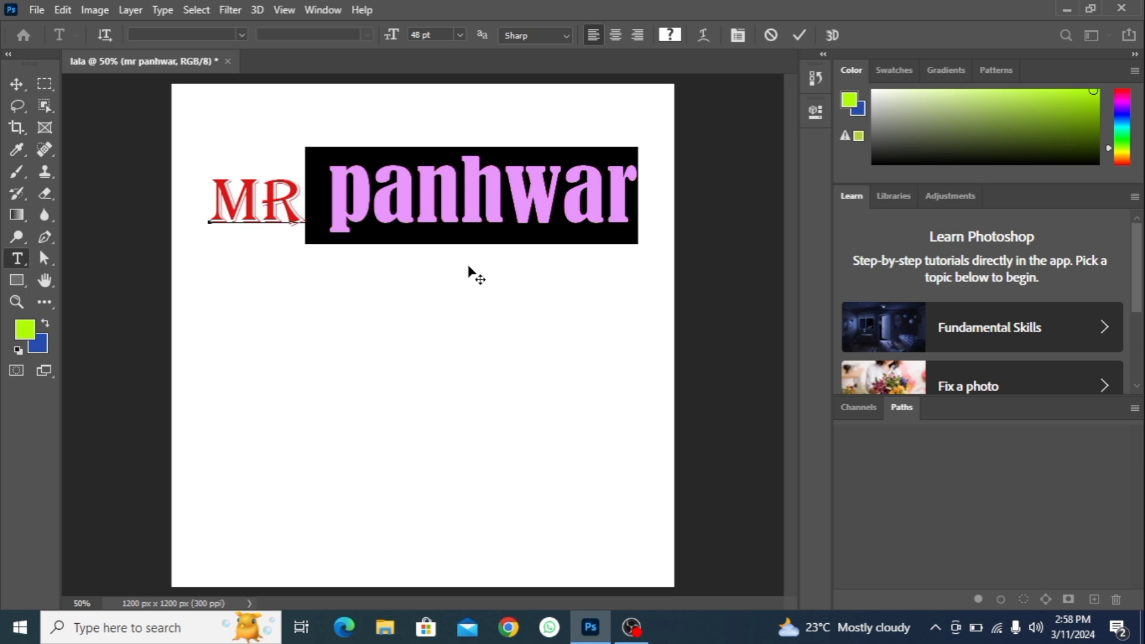
{"action": "left_click", "coordinate": [460, 198]}
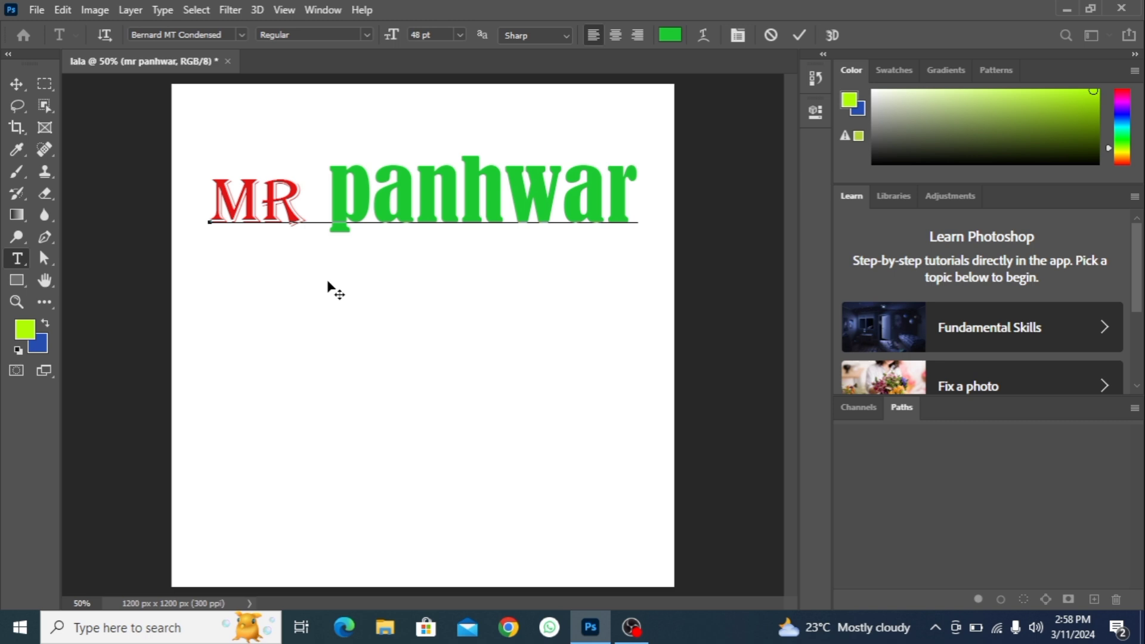
Nudge the MR panhwar text layer slightly, then reopen it to inspect the text.
{"action": "left_click", "coordinate": [20, 87]}
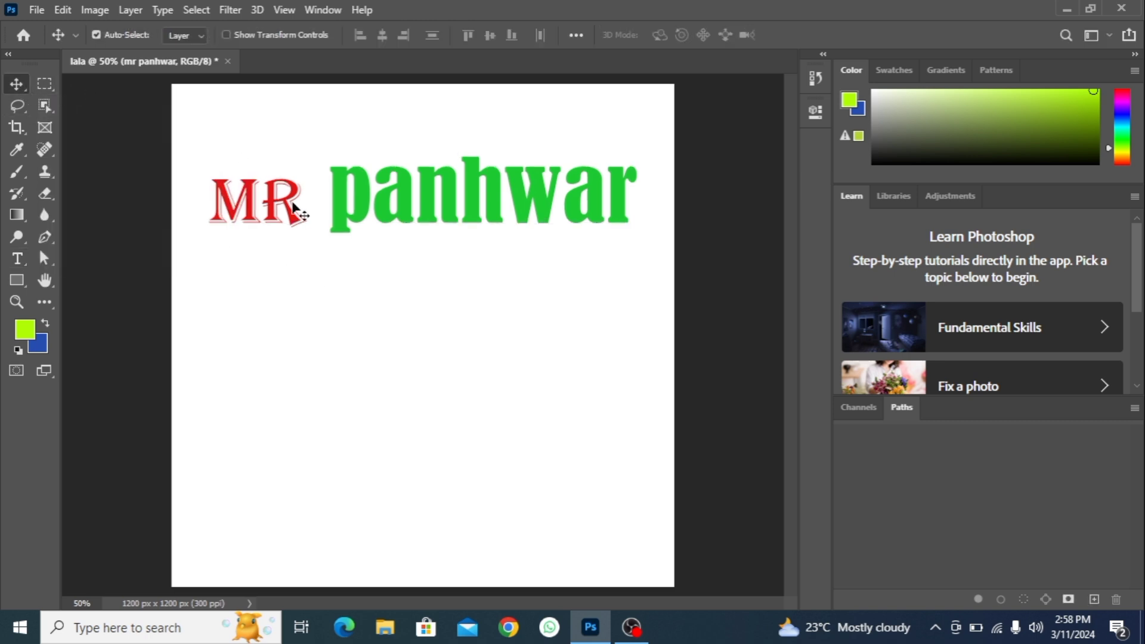
{"action": "mouse_move", "coordinate": [381, 214]}
{"action": "left_mouse_down"}
{"action": "mouse_move", "coordinate": [488, 237]}
{"action": "mouse_move", "coordinate": [350, 153]}
{"action": "mouse_move", "coordinate": [447, 281]}
{"action": "mouse_move", "coordinate": [361, 307]}
{"action": "mouse_move", "coordinate": [399, 267]}
{"action": "mouse_move", "coordinate": [380, 206]}
{"action": "left_mouse_up"}
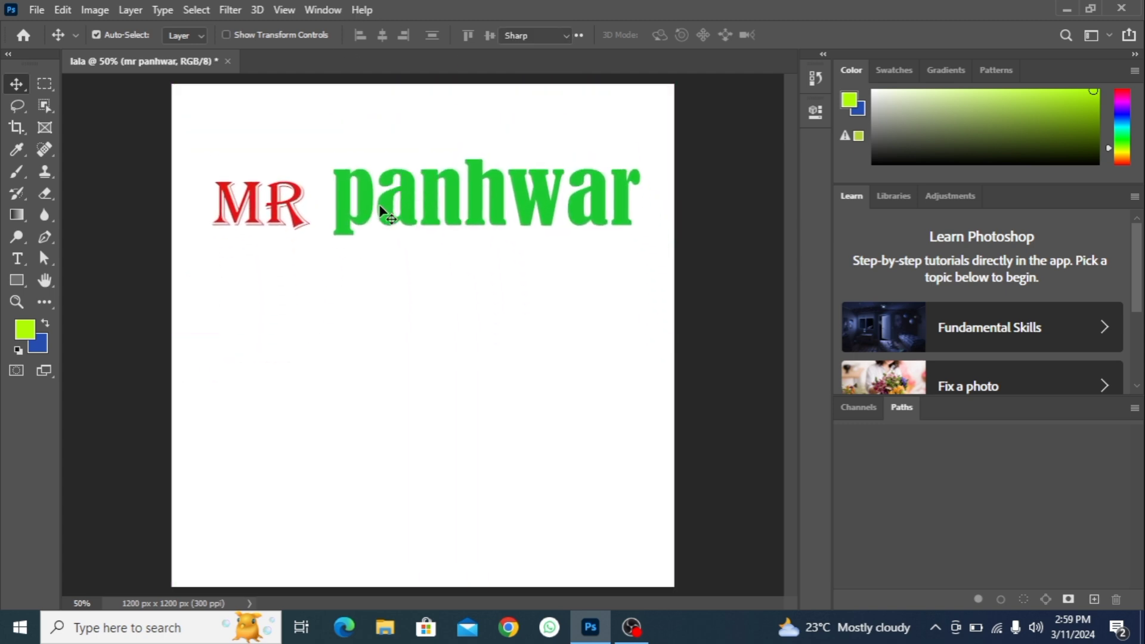
{"action": "double_click", "coordinate": [385, 213]}
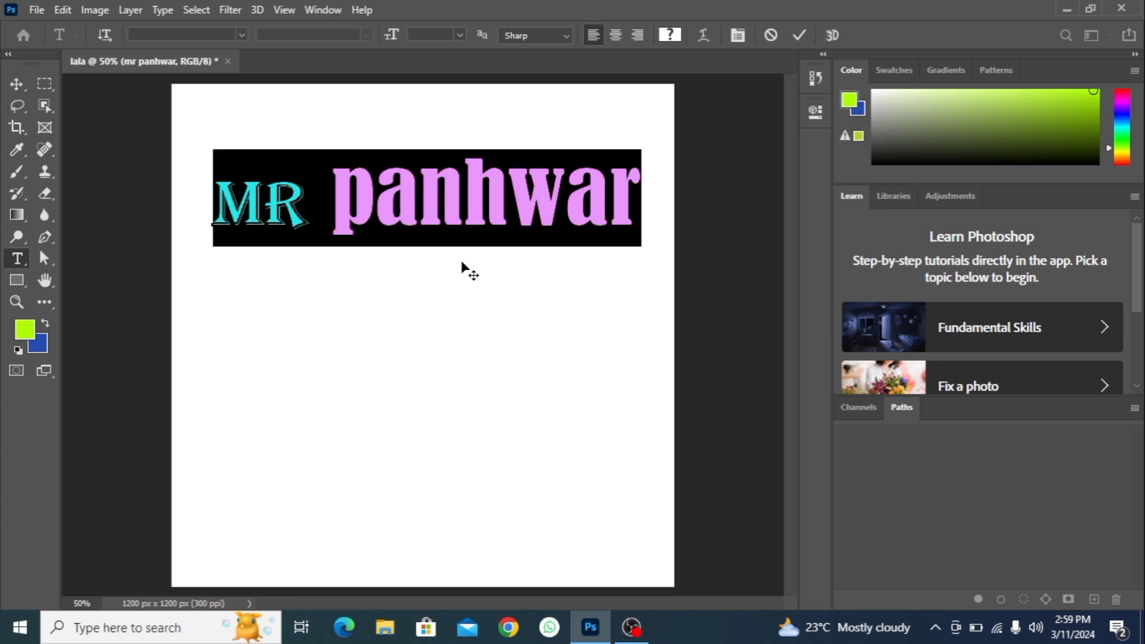
{"action": "left_click", "coordinate": [457, 234]}
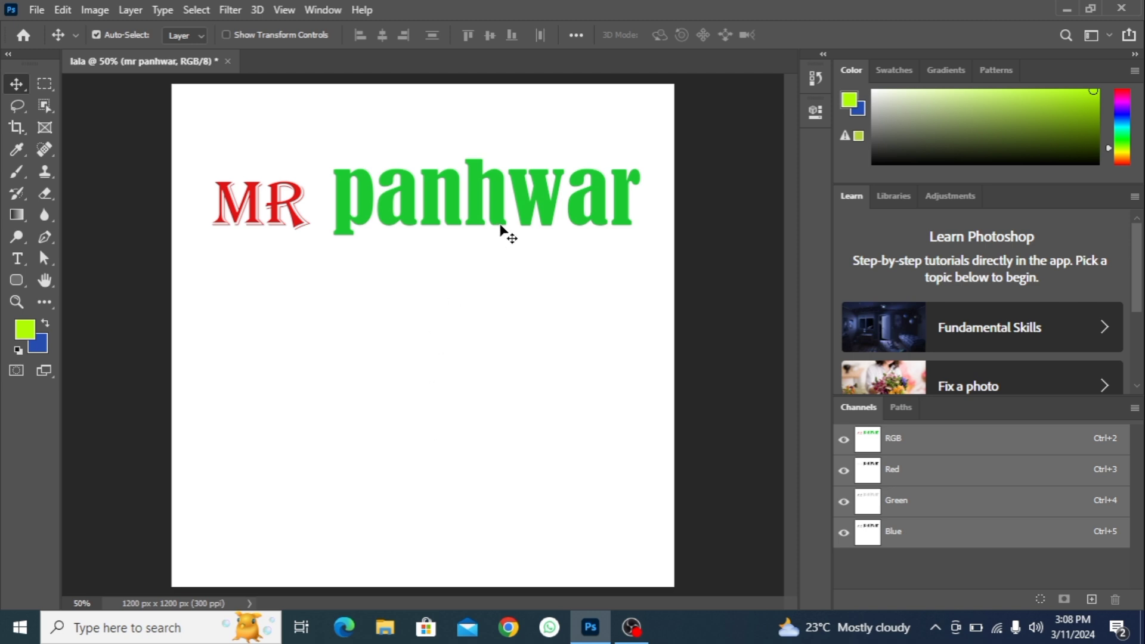
Drag the MR panhwar title around and drop it slightly left and higher near the canvas top.
{"action": "left_click_drag", "start_coordinate": [500, 227], "coordinate": [607, 322]}
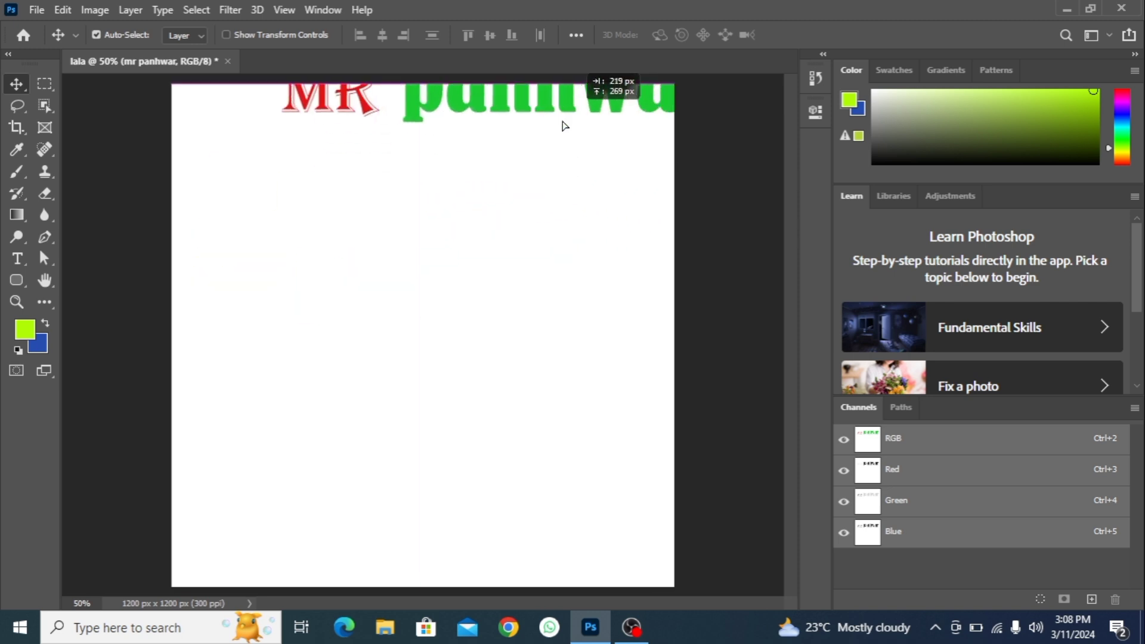
{"action": "left_click_drag", "start_coordinate": [607, 322], "coordinate": [473, 188]}
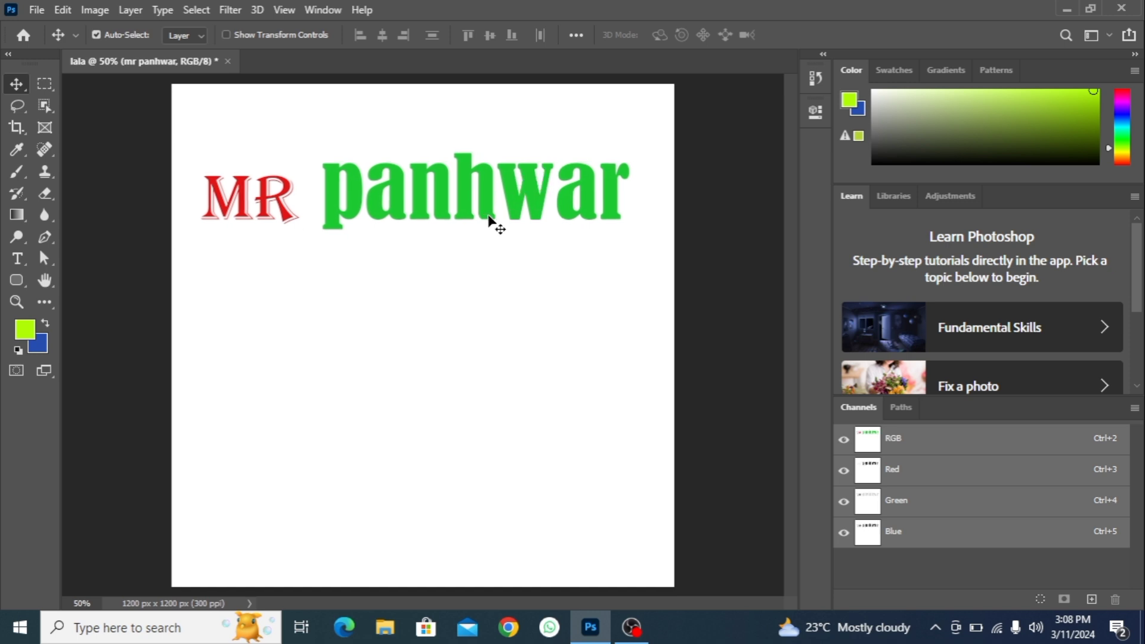